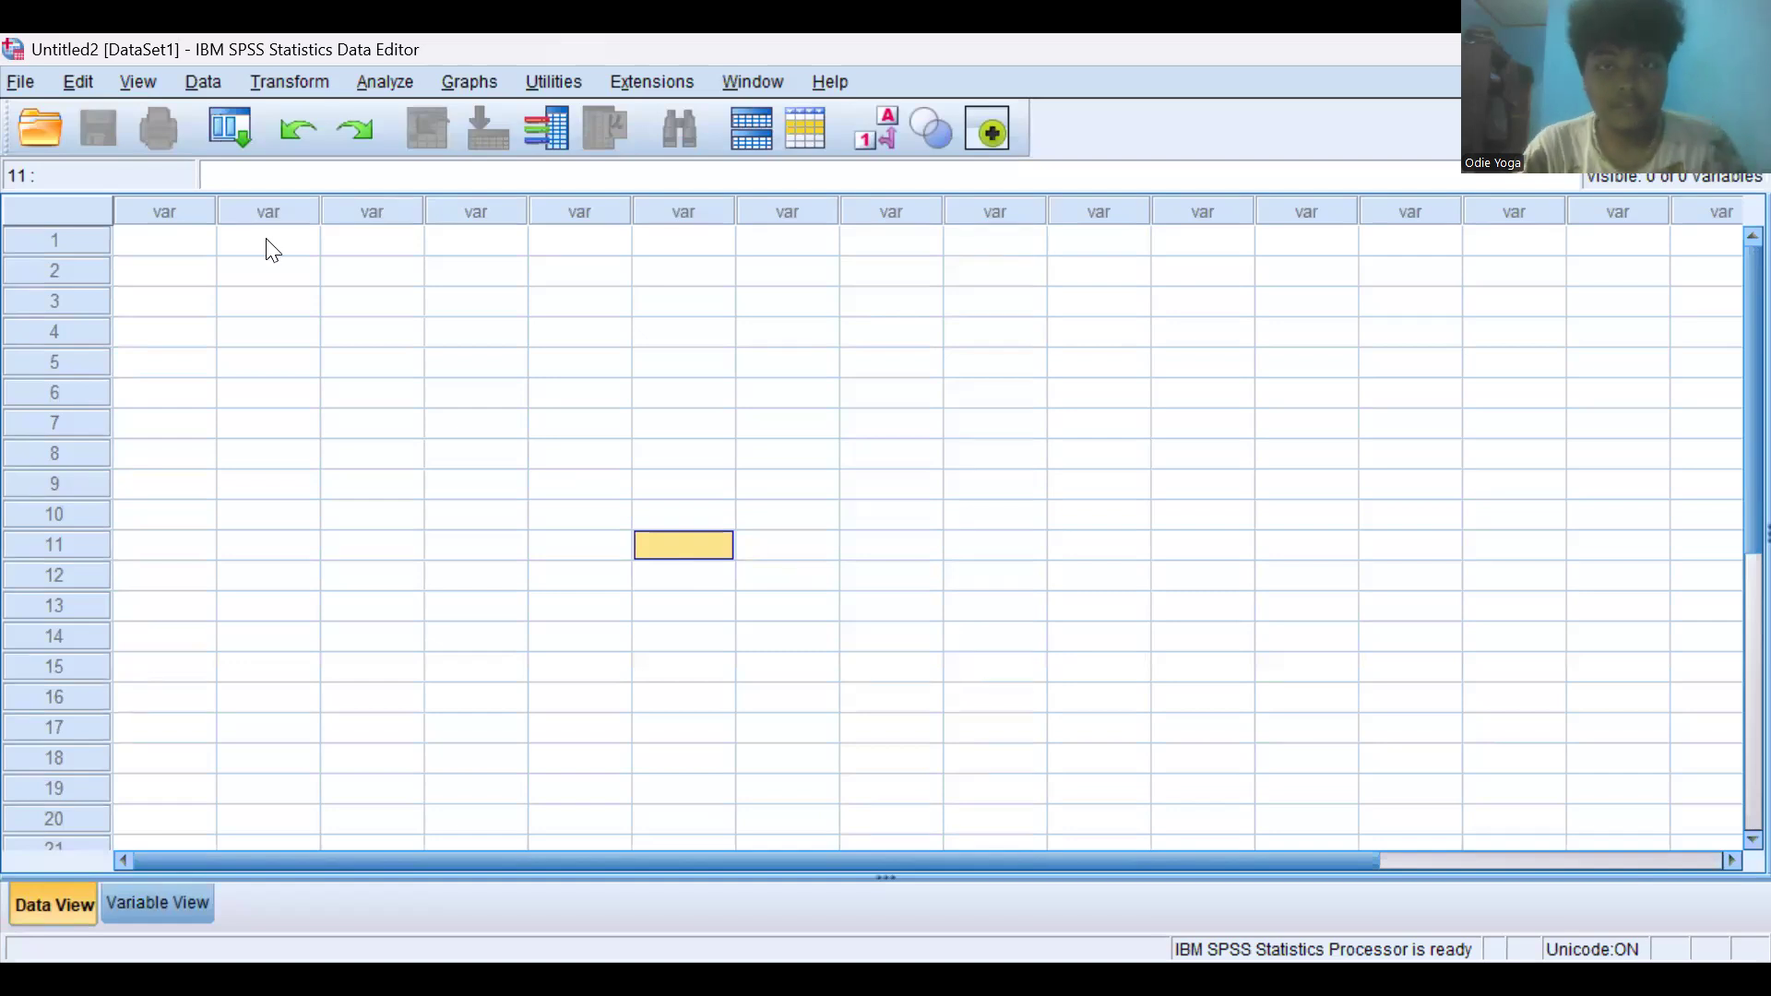
# - Create a first variable named skor in the variable view and set its decimals to 0
pyautogui.click(977, 217)
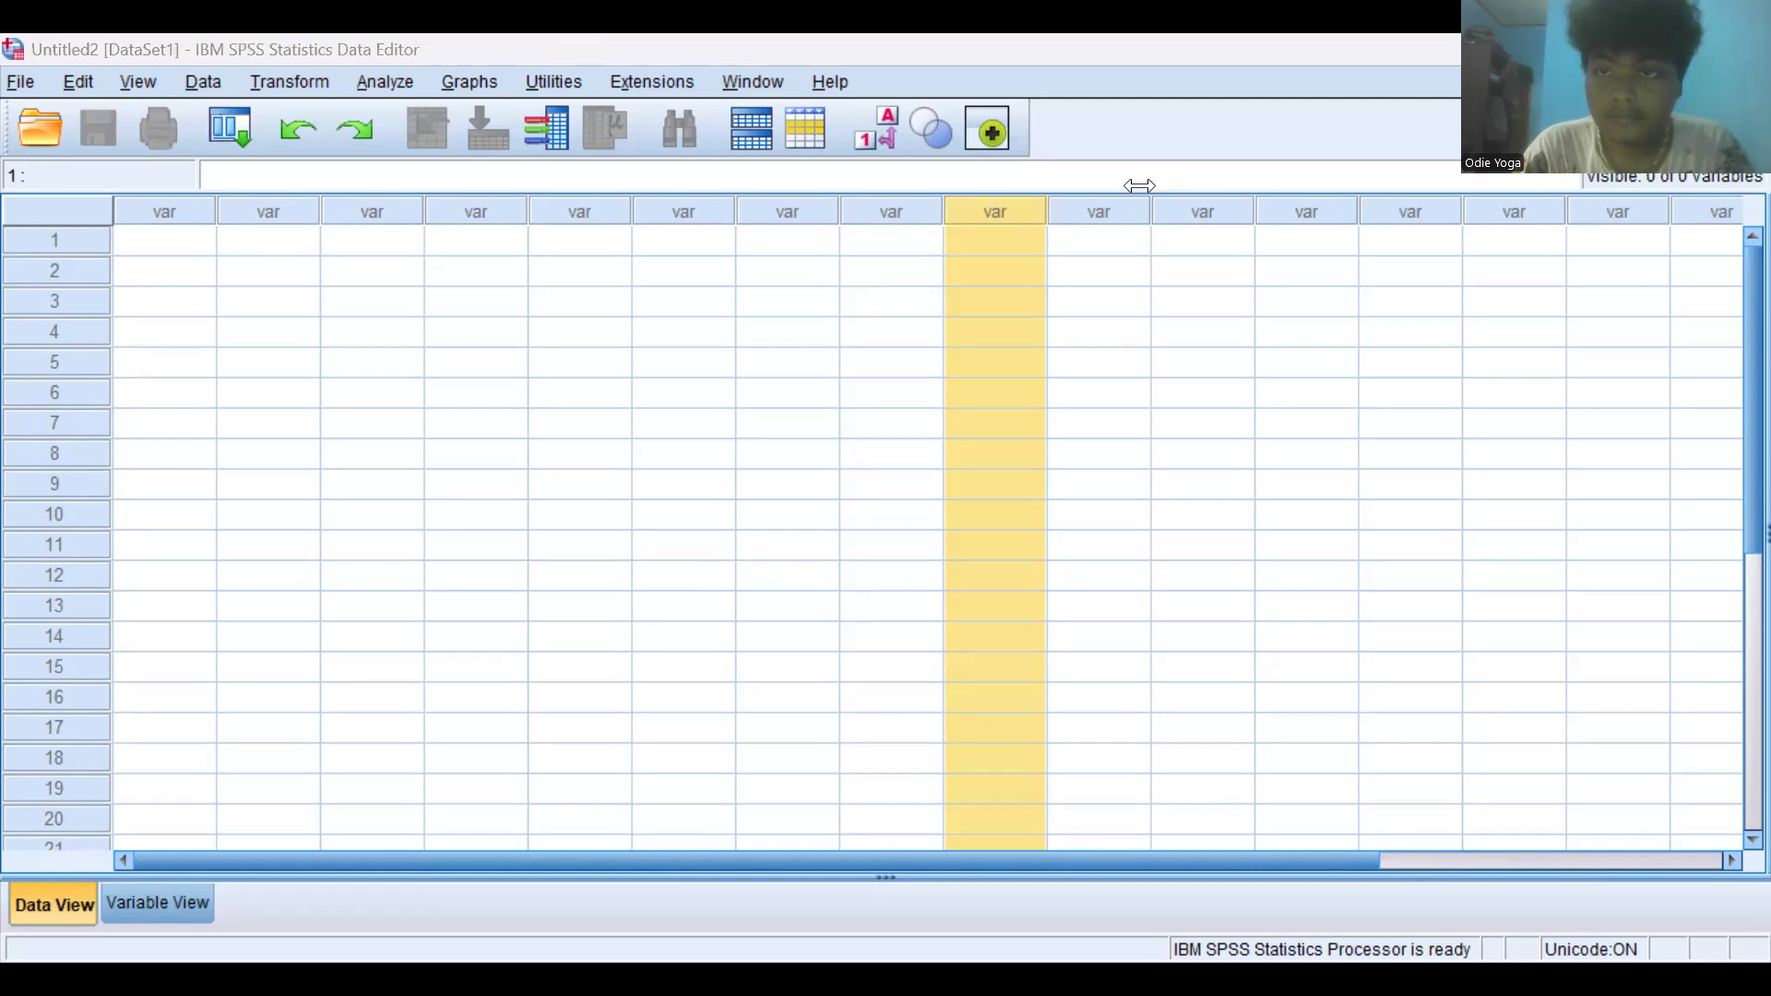
pyautogui.click(1442, 222)
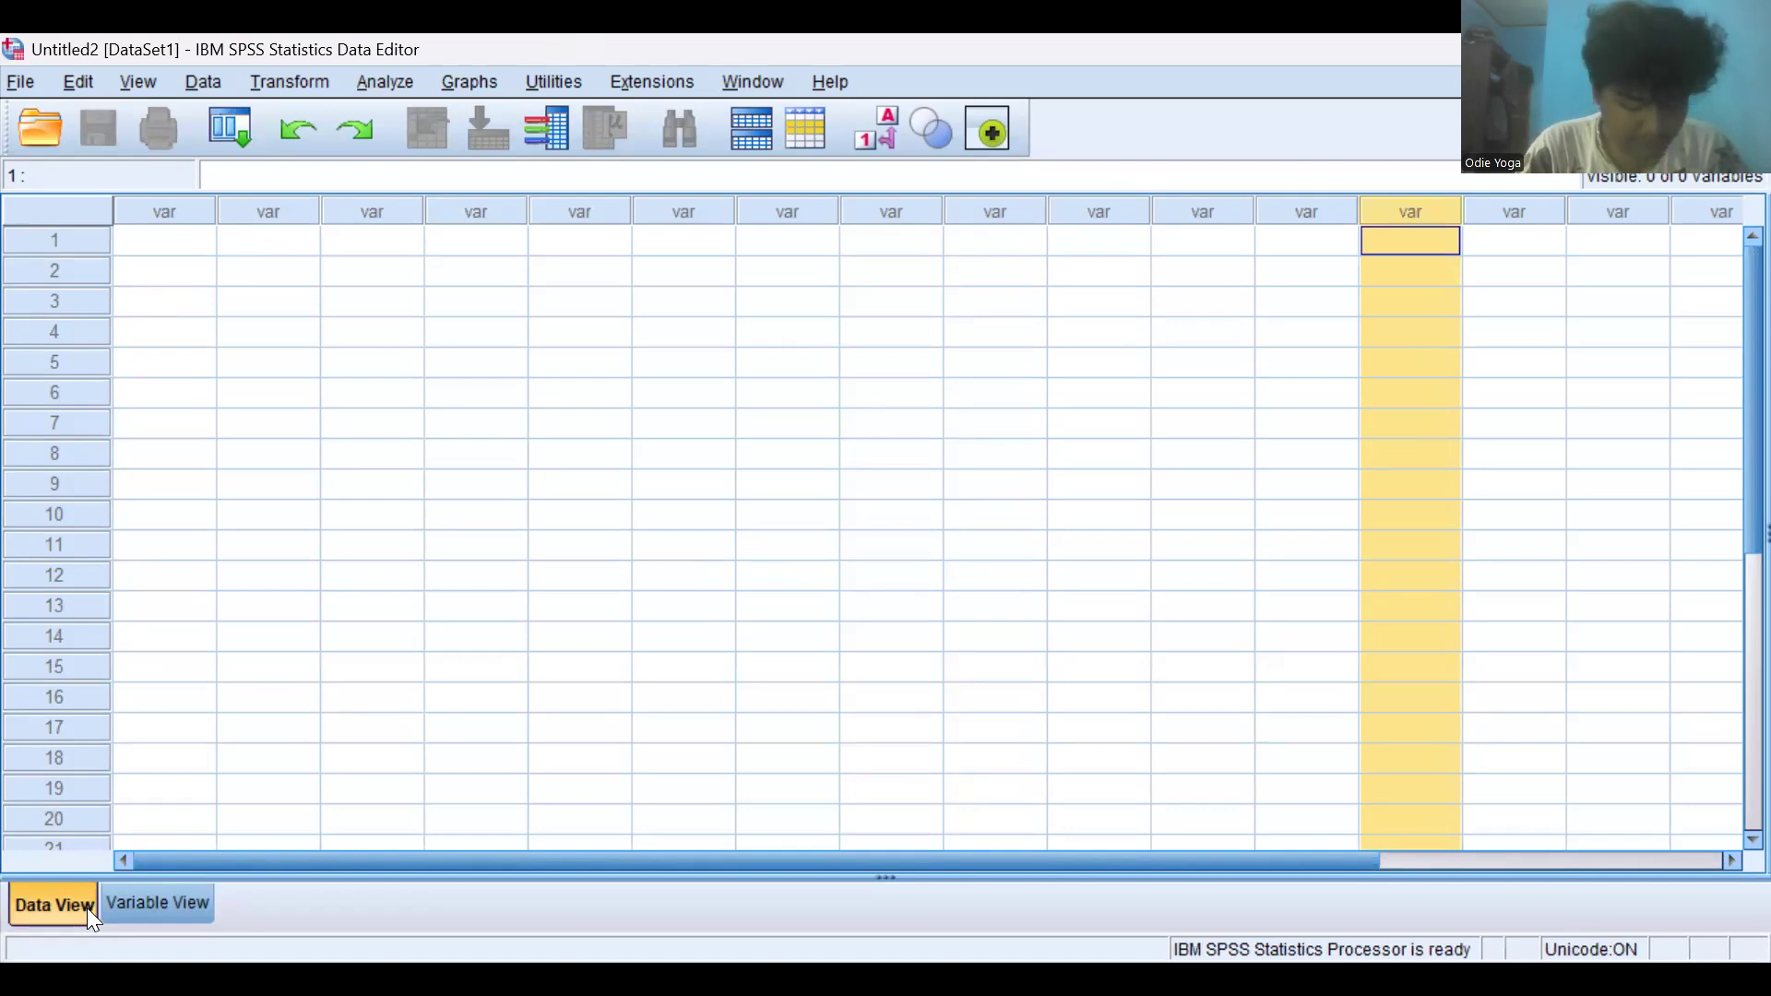
pyautogui.click(145, 913)
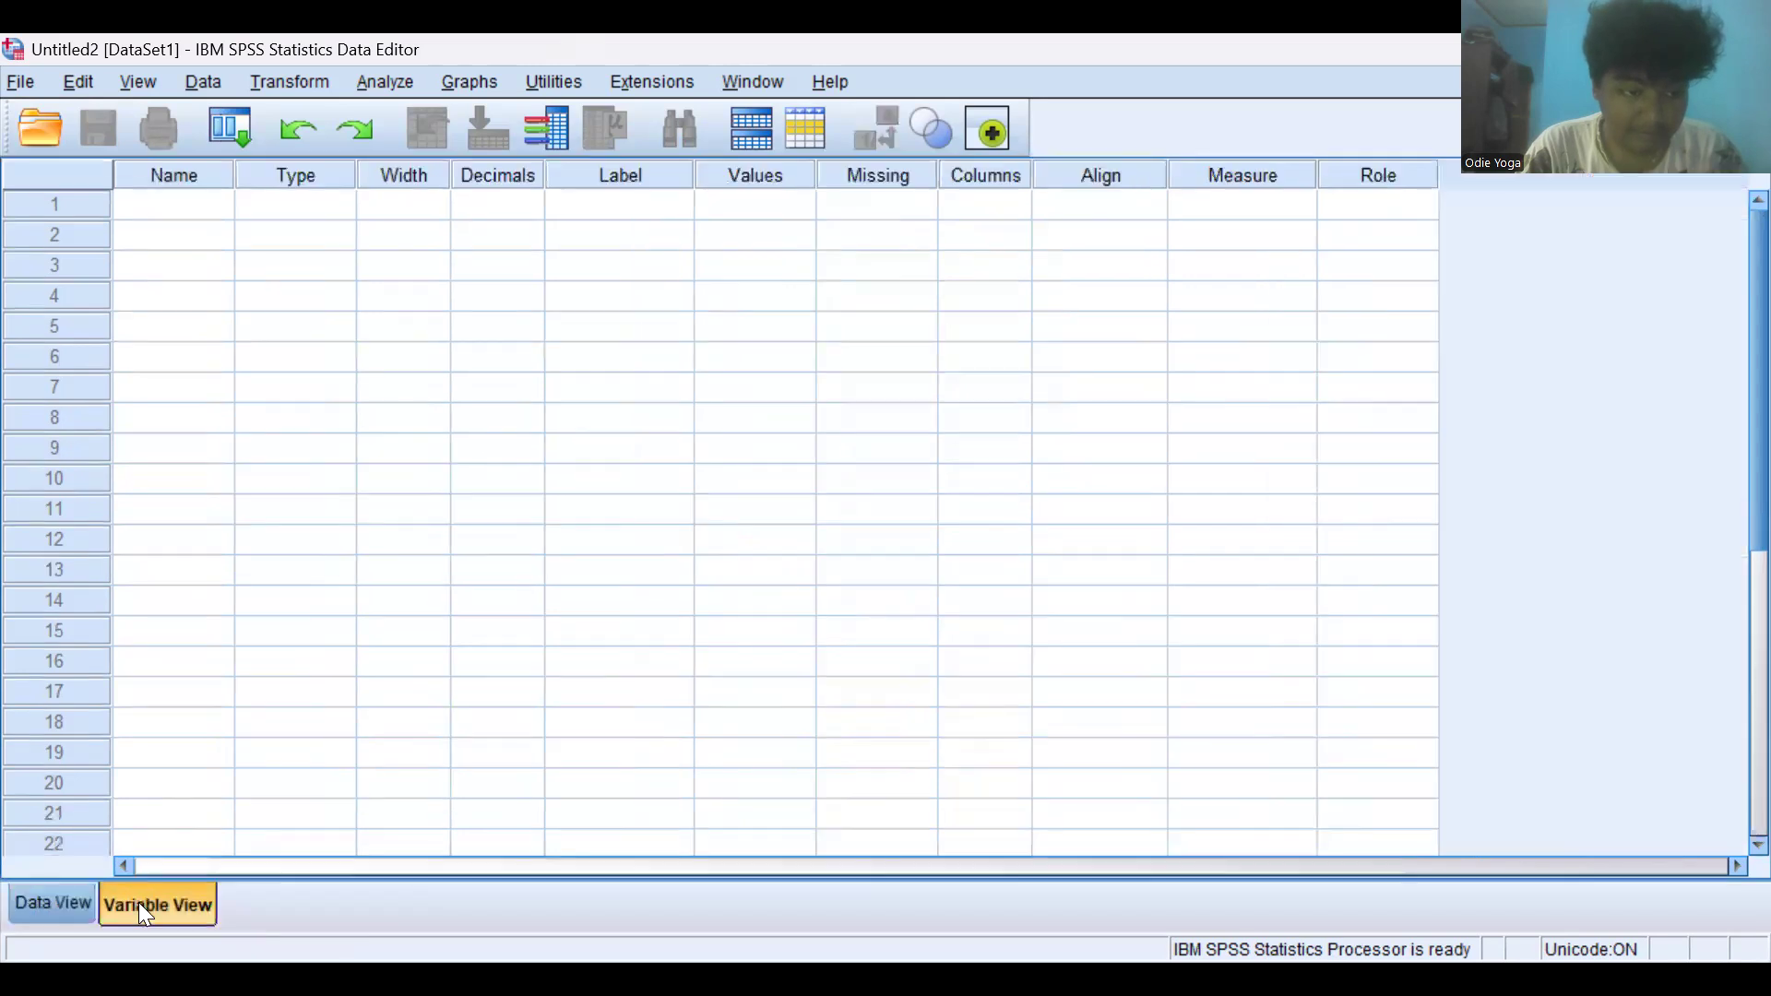
pyautogui.click(168, 220)
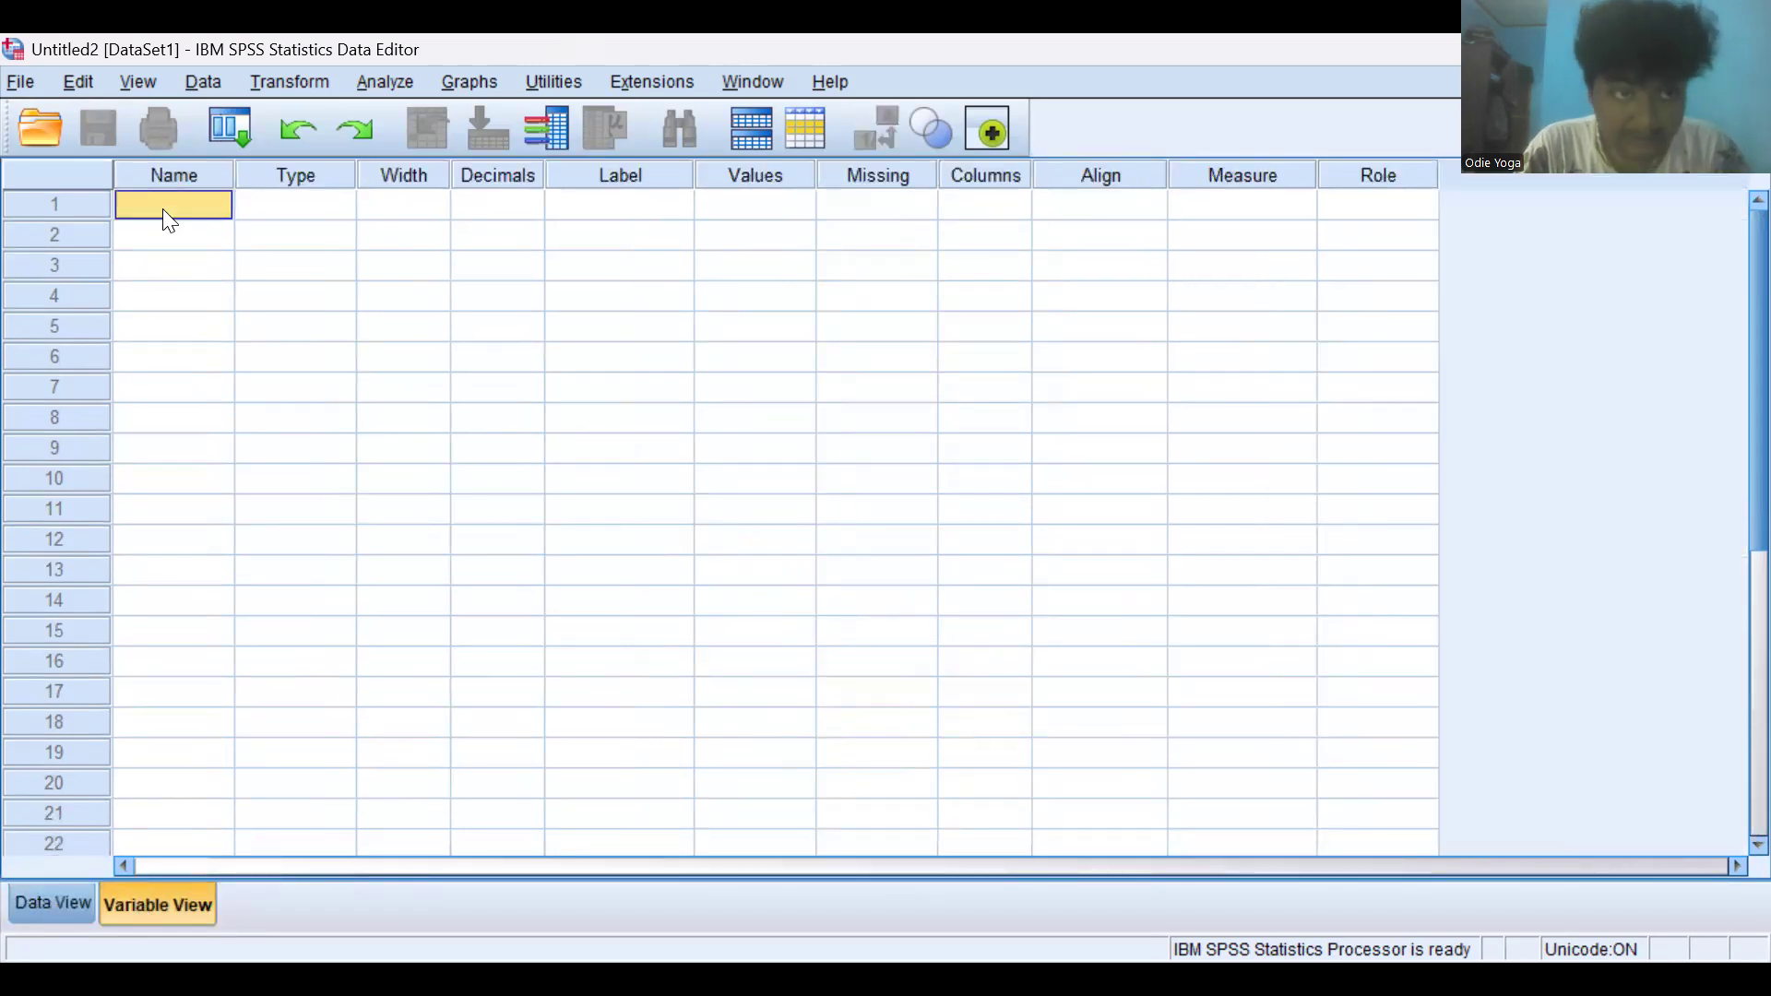
pyautogui.write('sk')
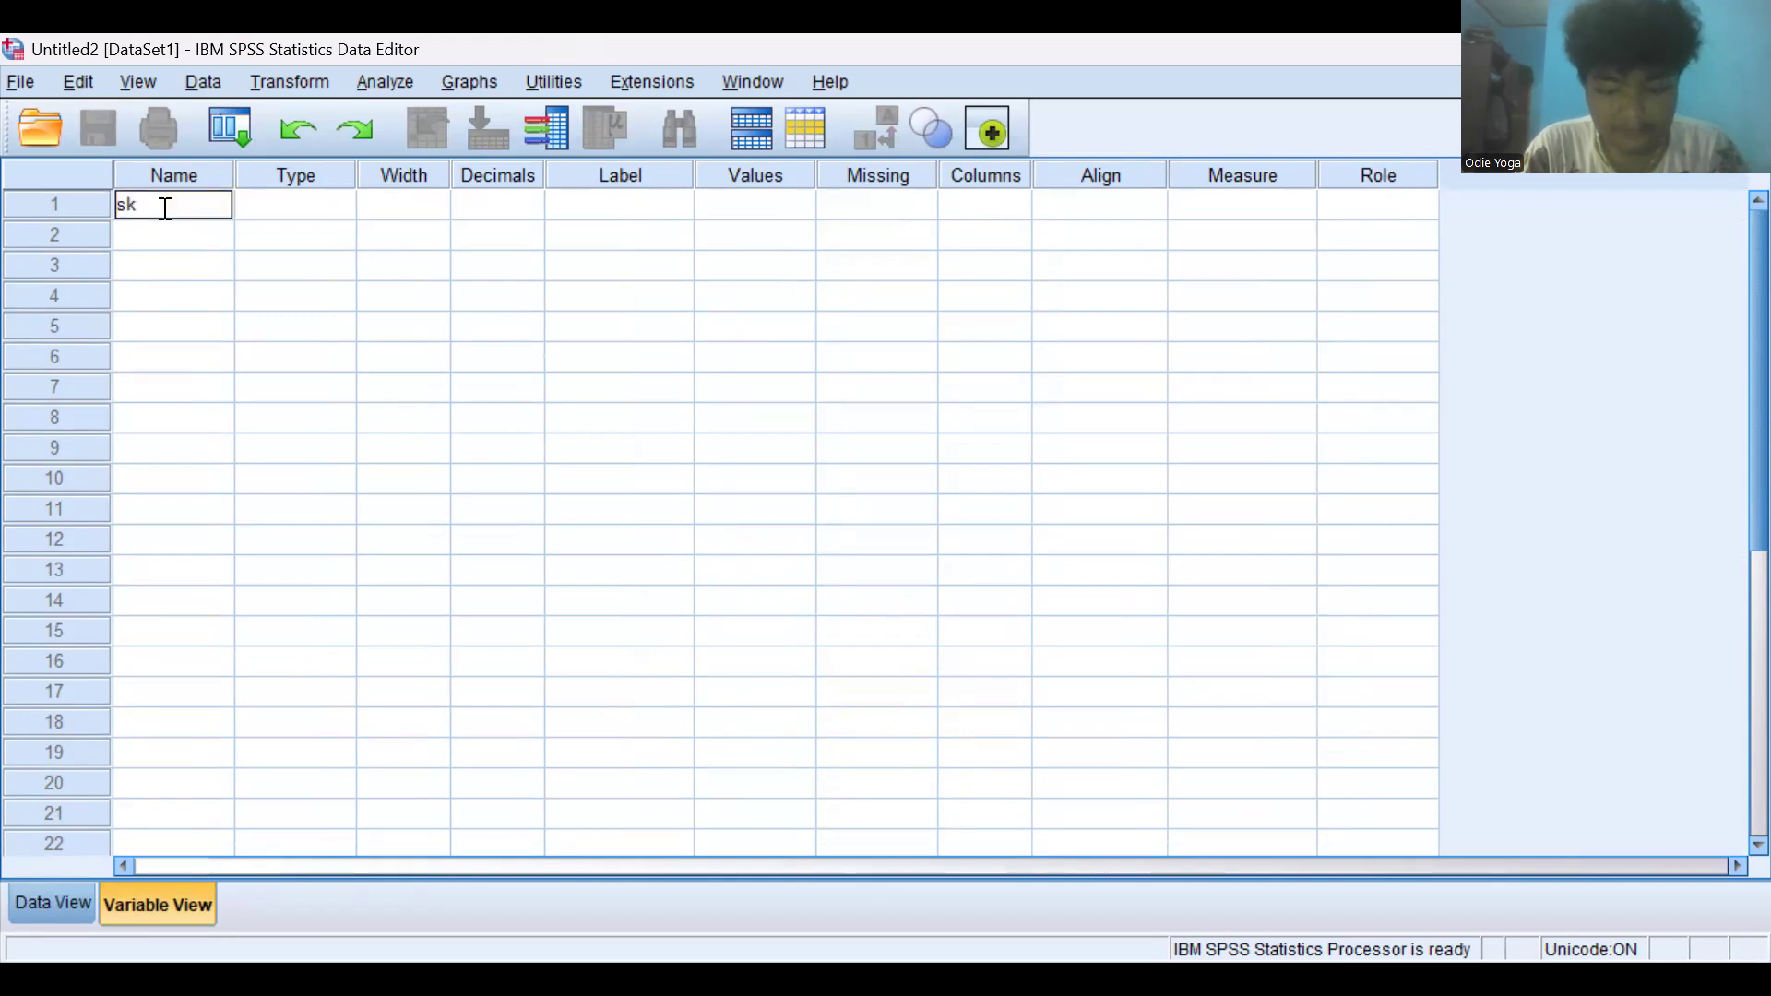
pyautogui.write('or')
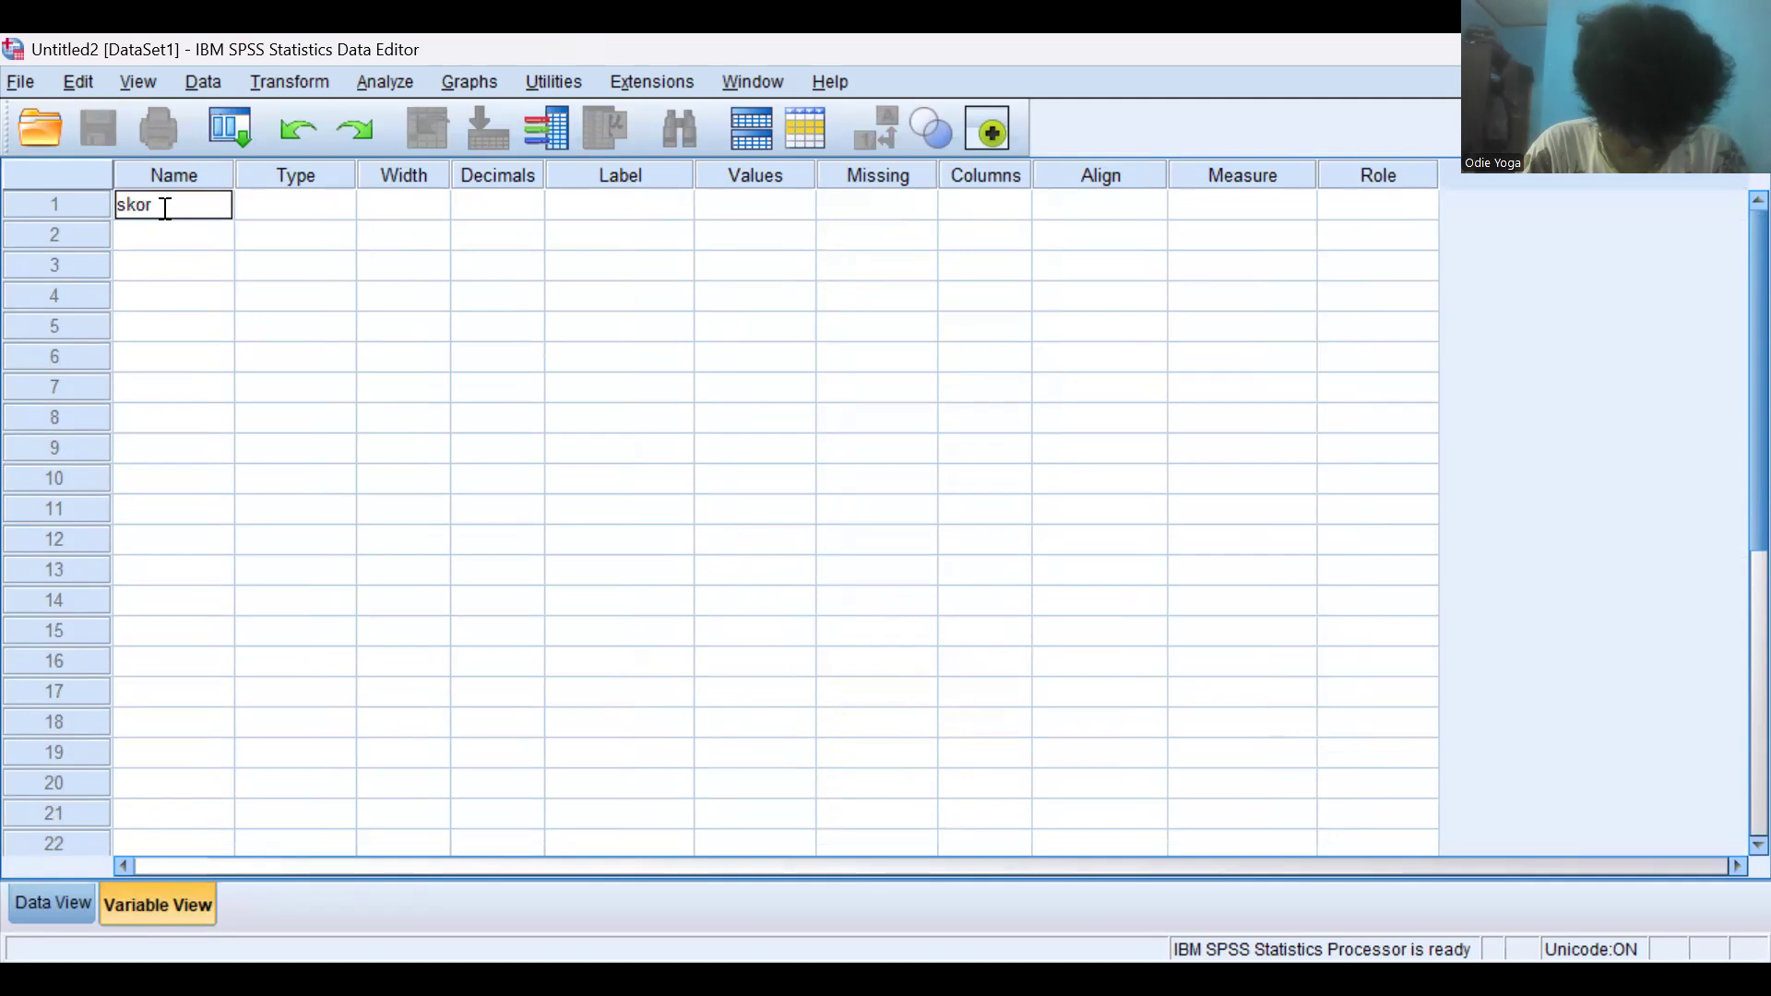
pyautogui.press('Return')
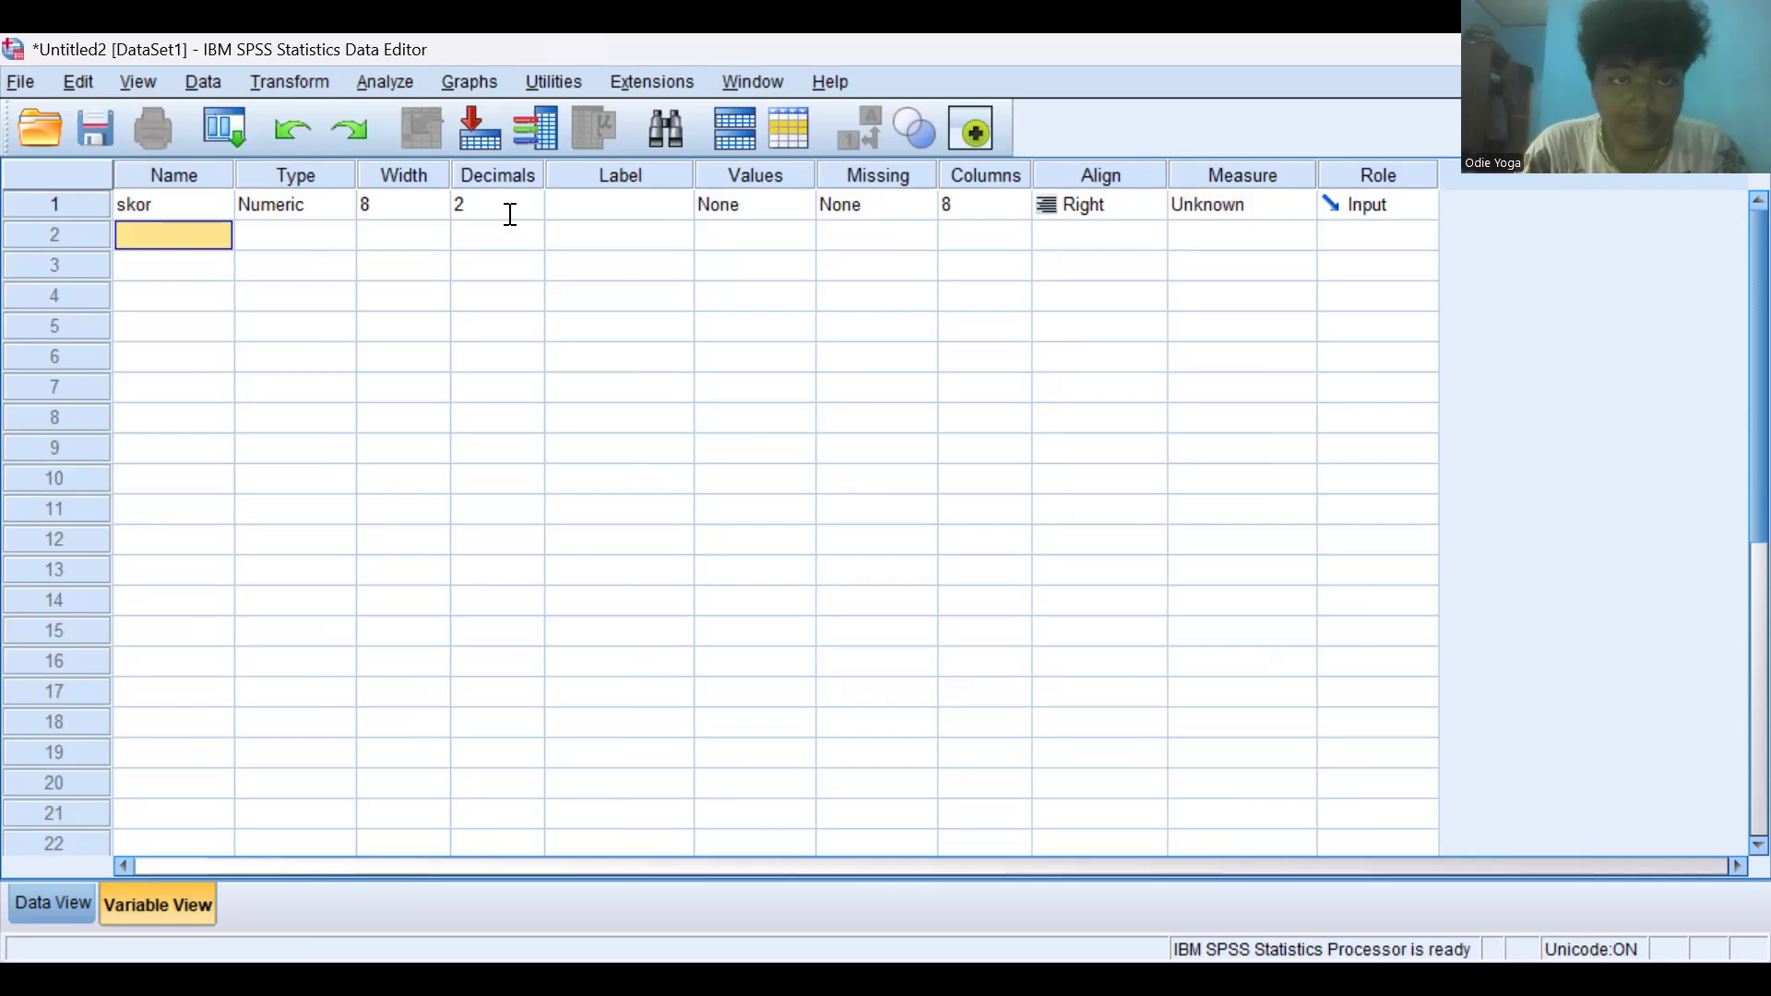
pyautogui.click(530, 212)
pyautogui.click(531, 212)
pyautogui.click(531, 212)
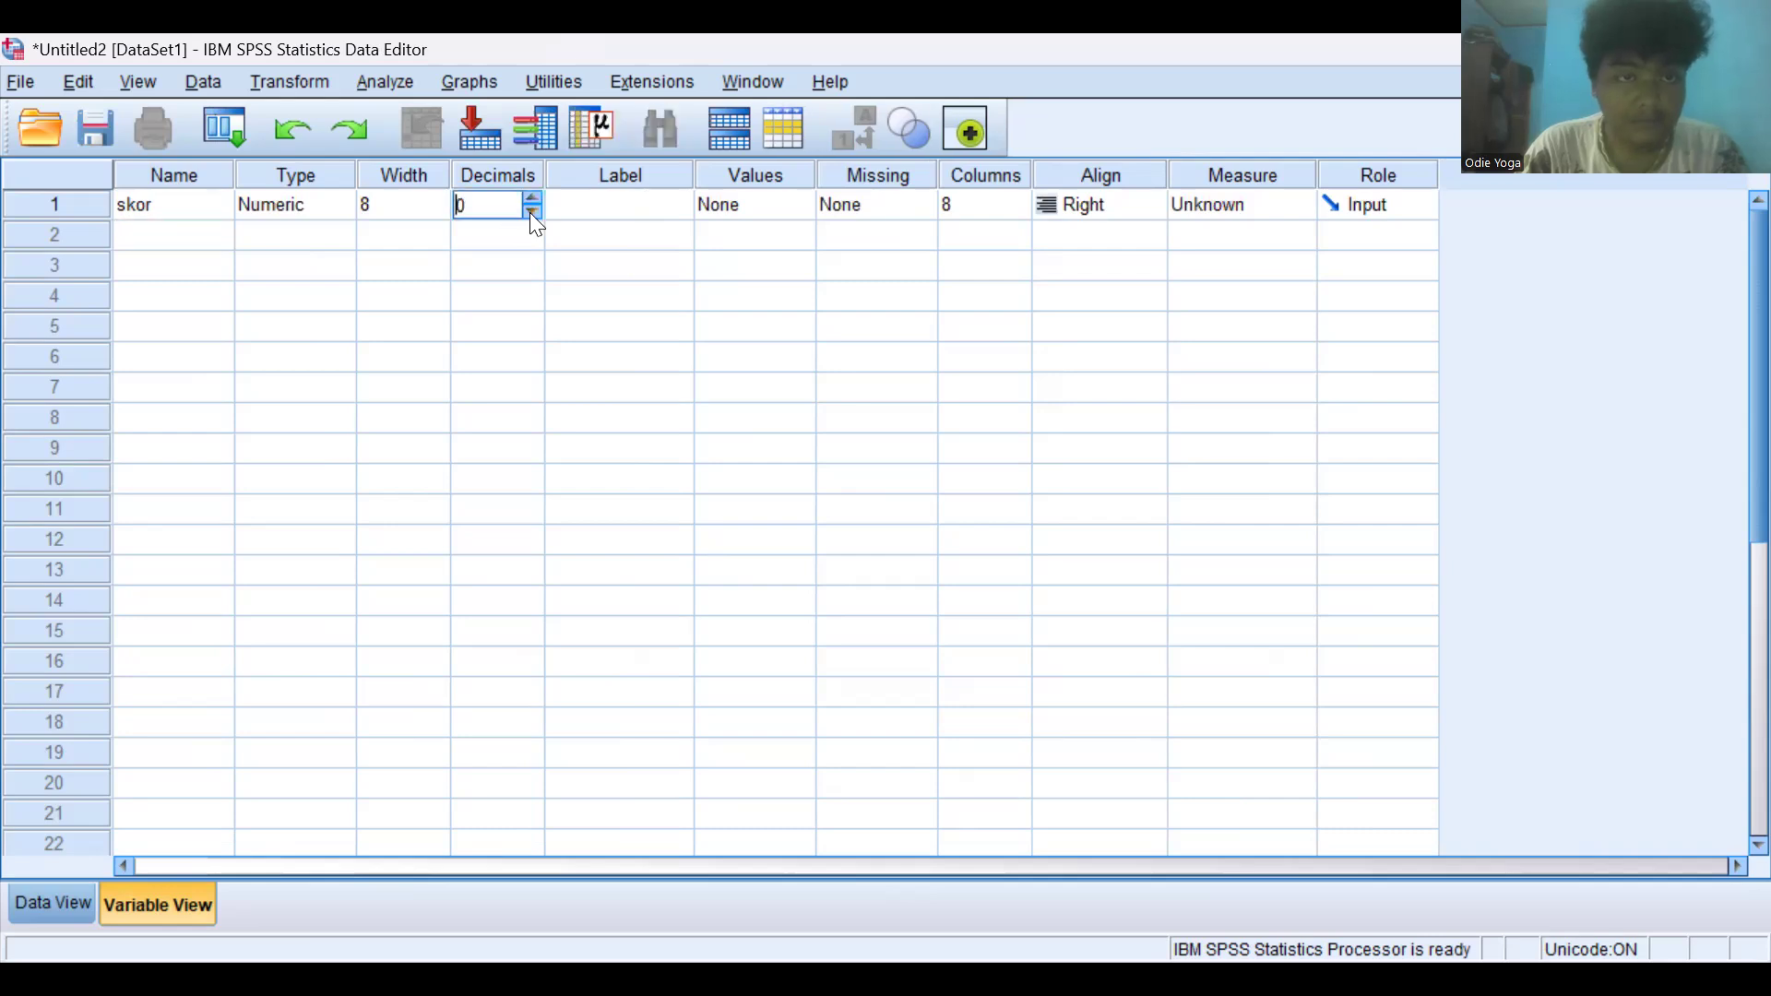
# - Add a second variable named respon
pyautogui.click(187, 236)
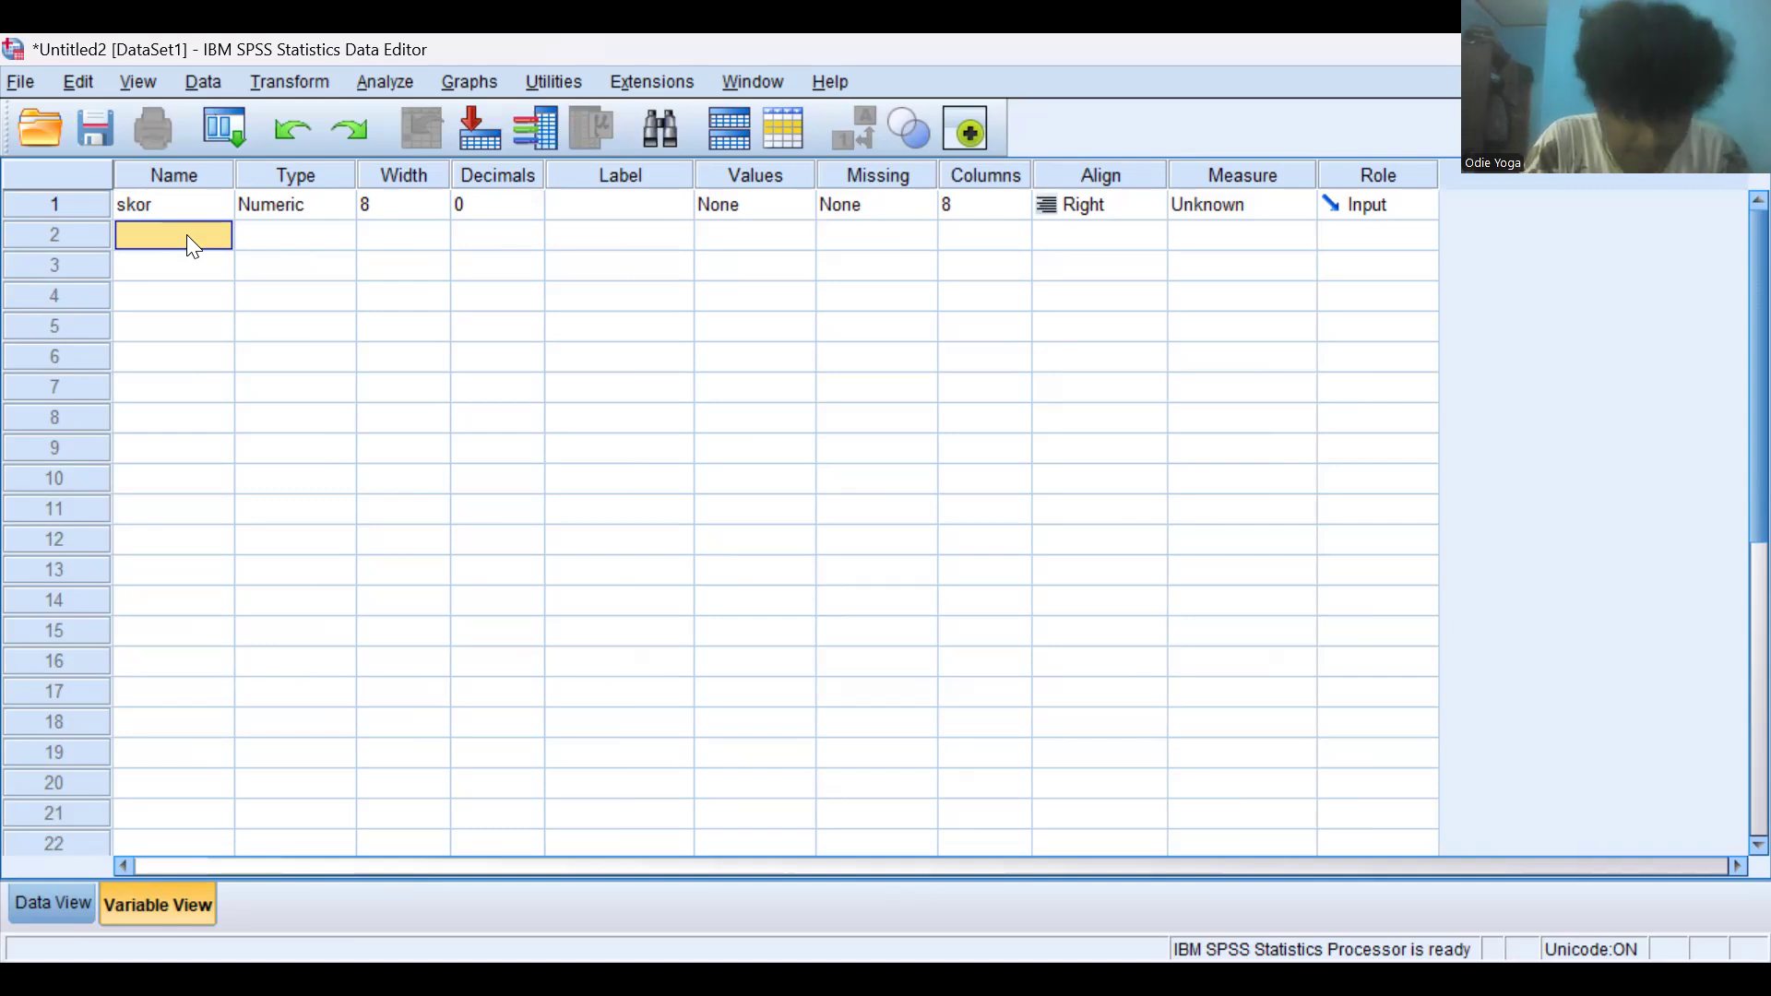
pyautogui.write('respon')
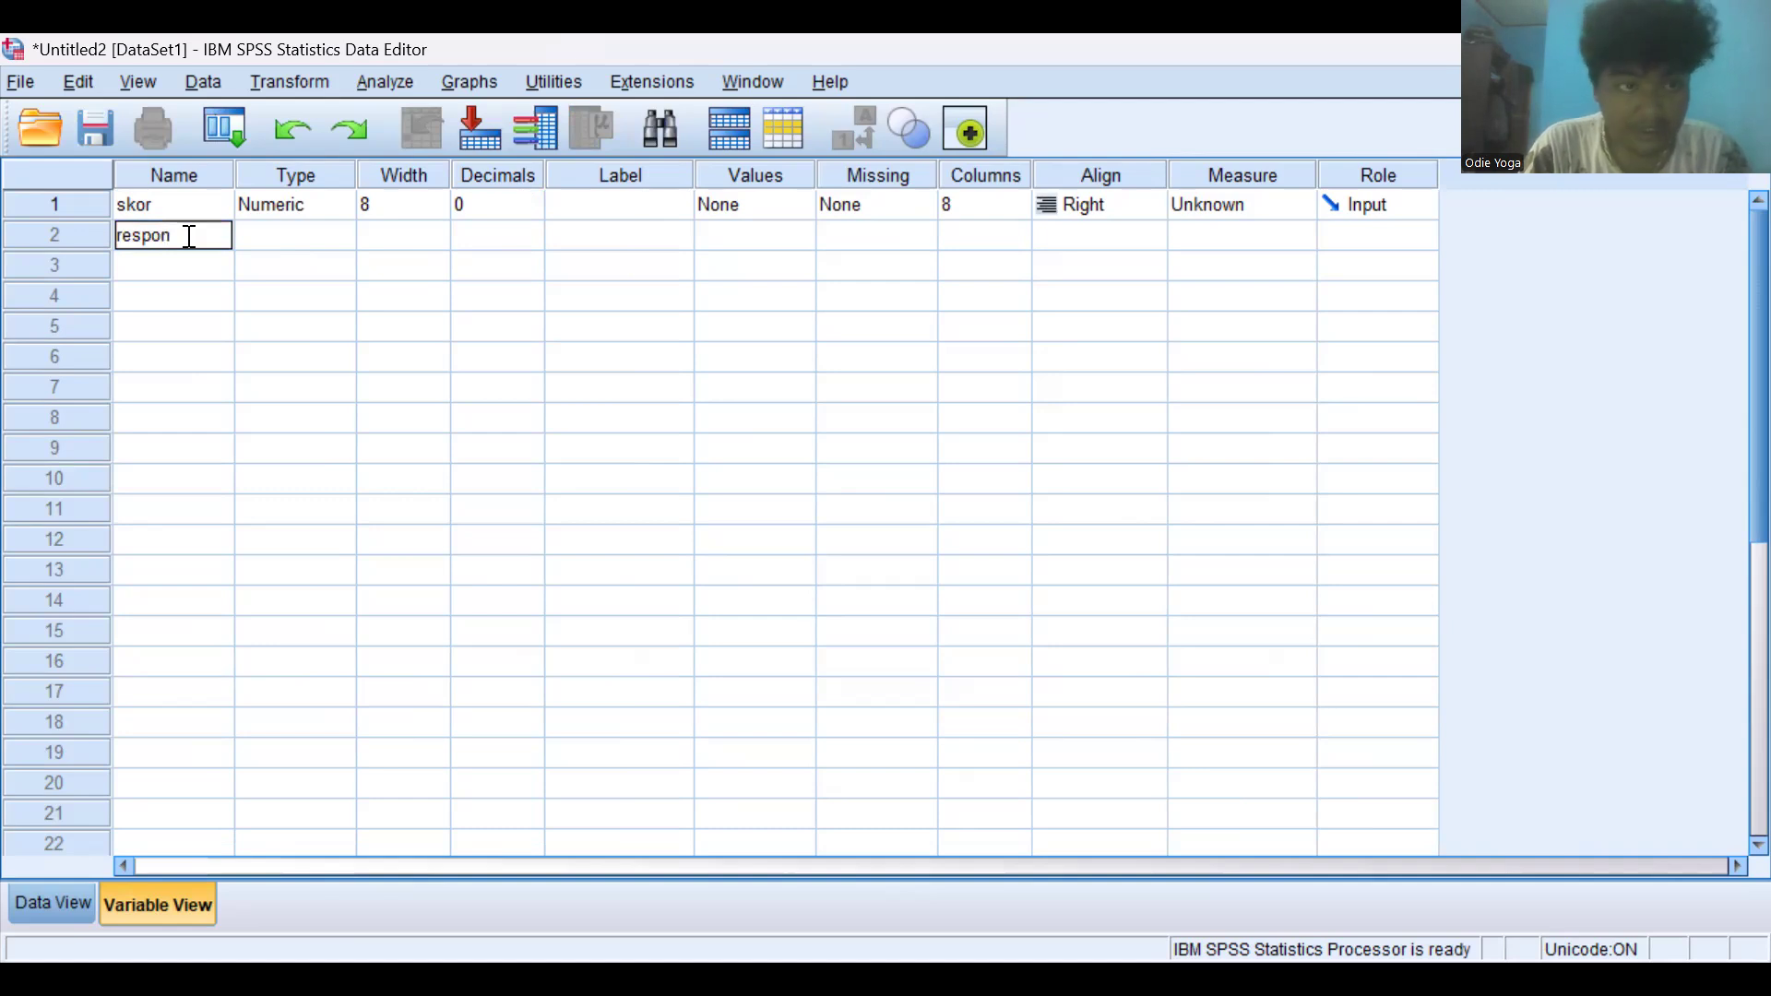
pyautogui.press('Return')
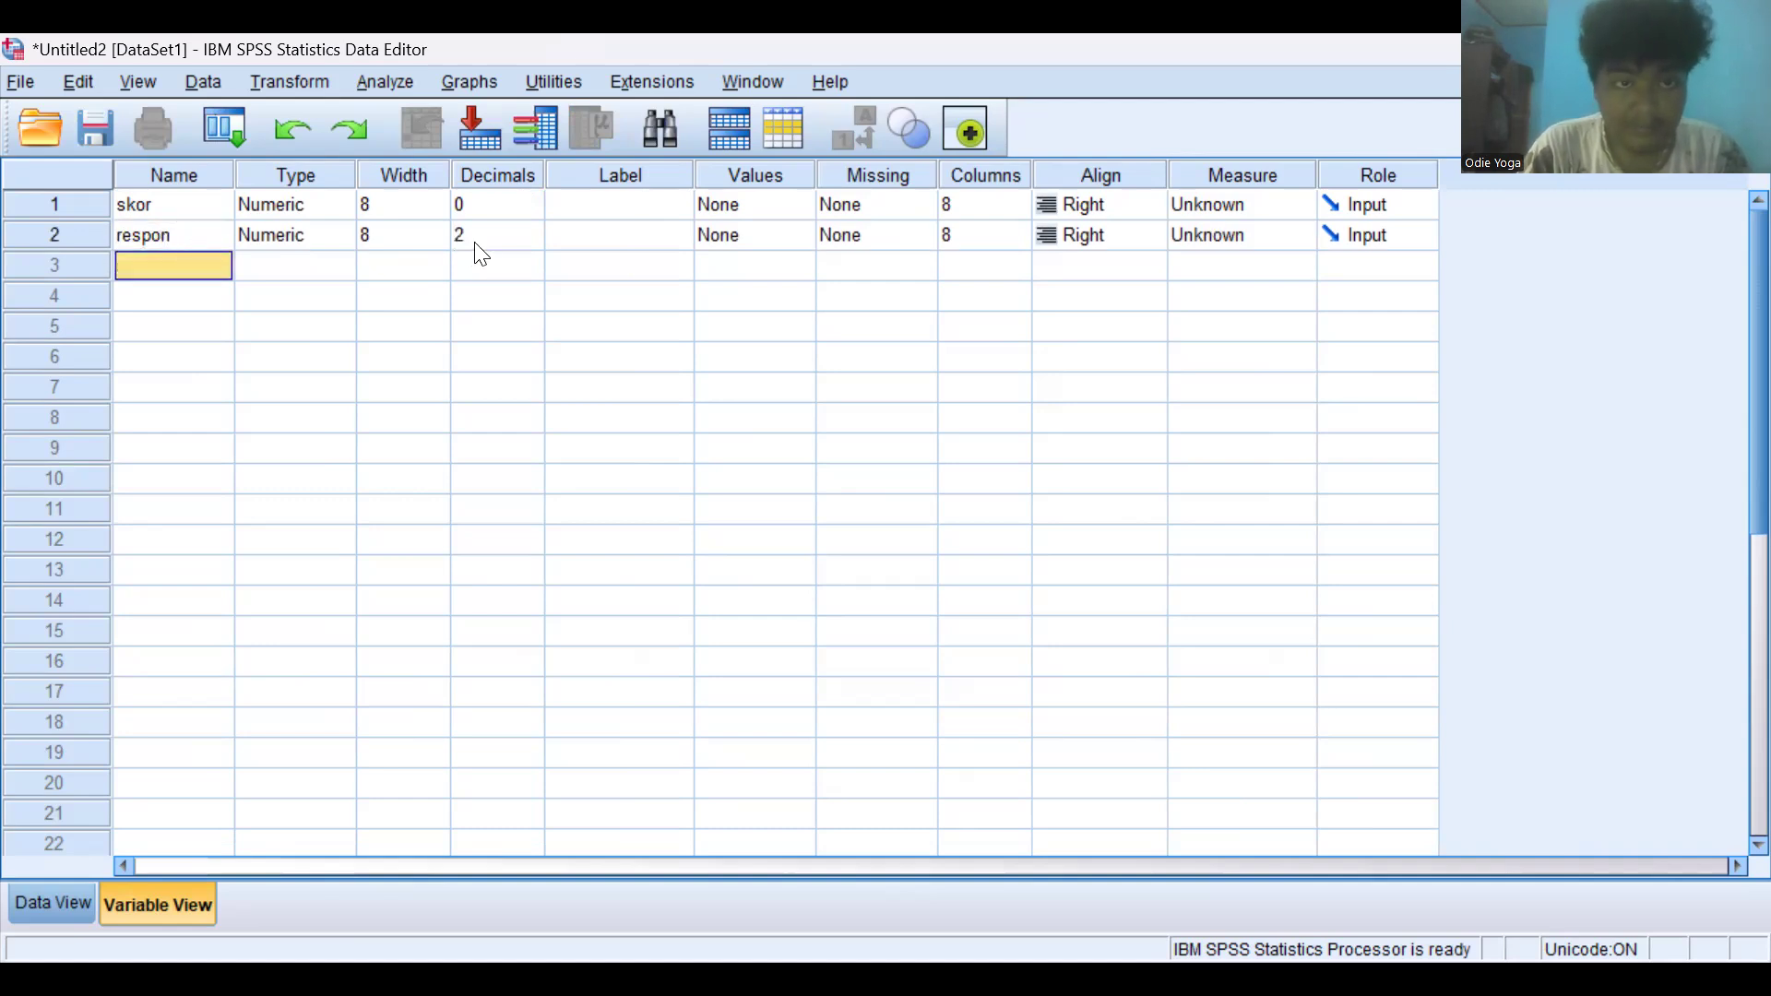
pyautogui.click(485, 238)
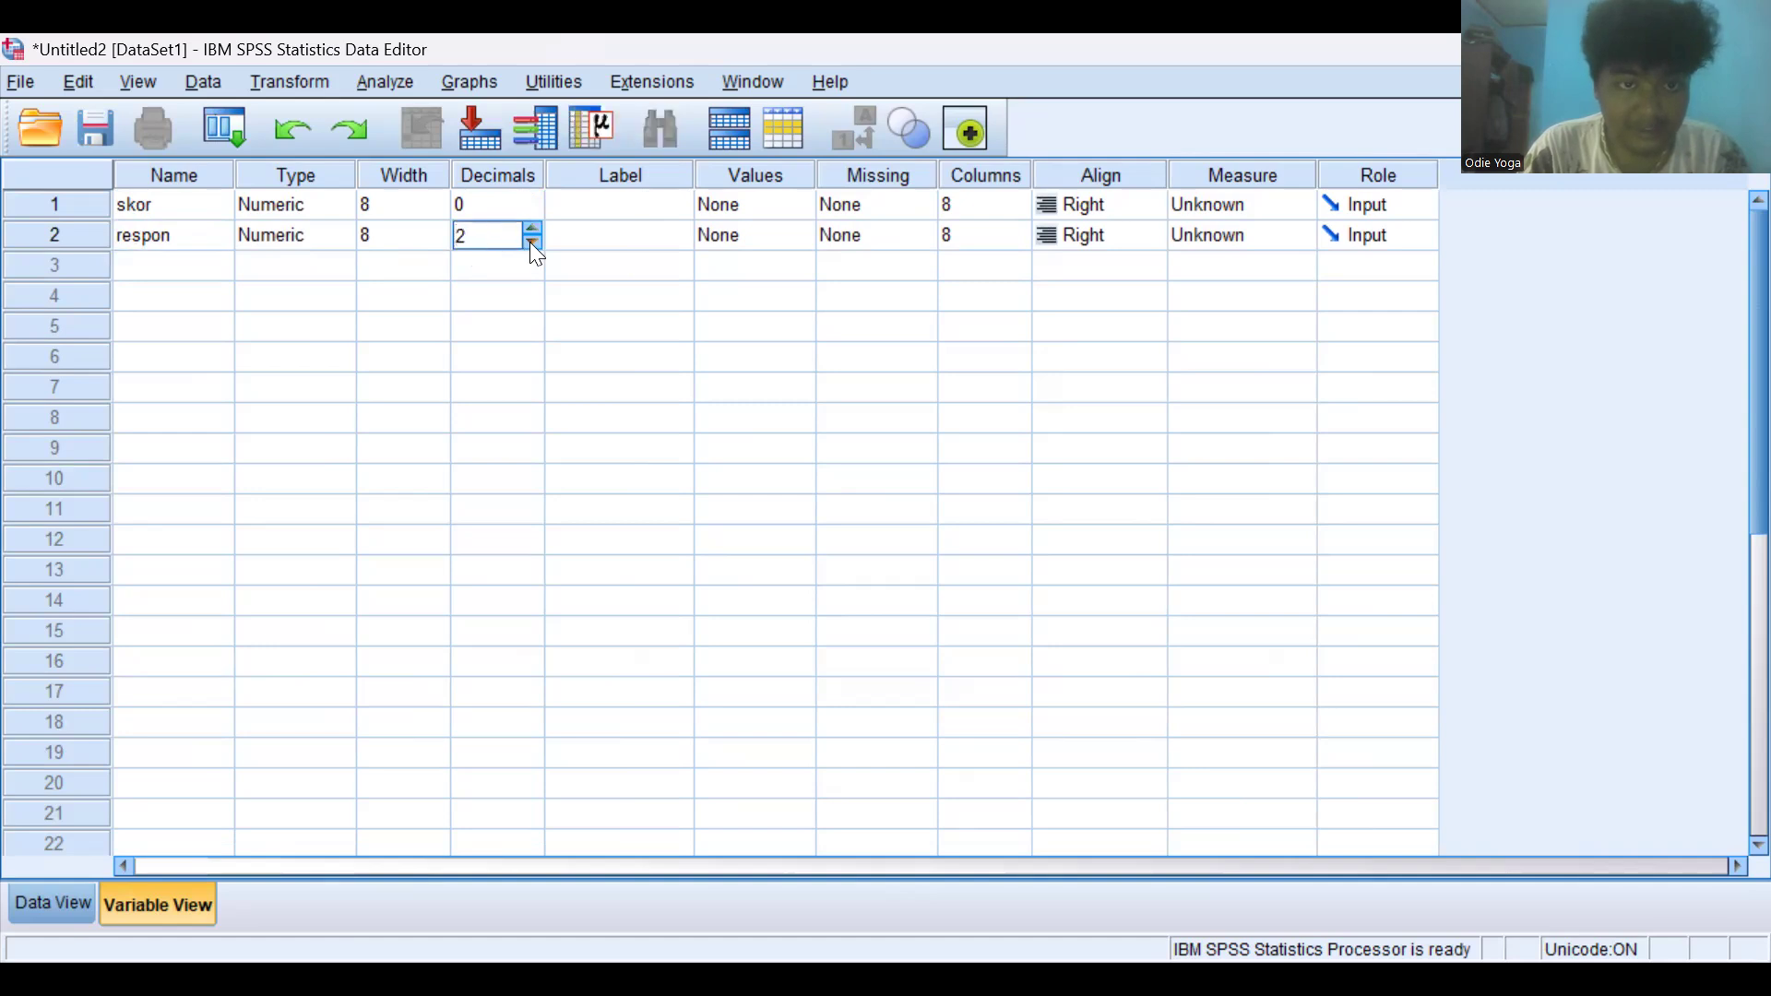
pyautogui.doubleClick(533, 244)
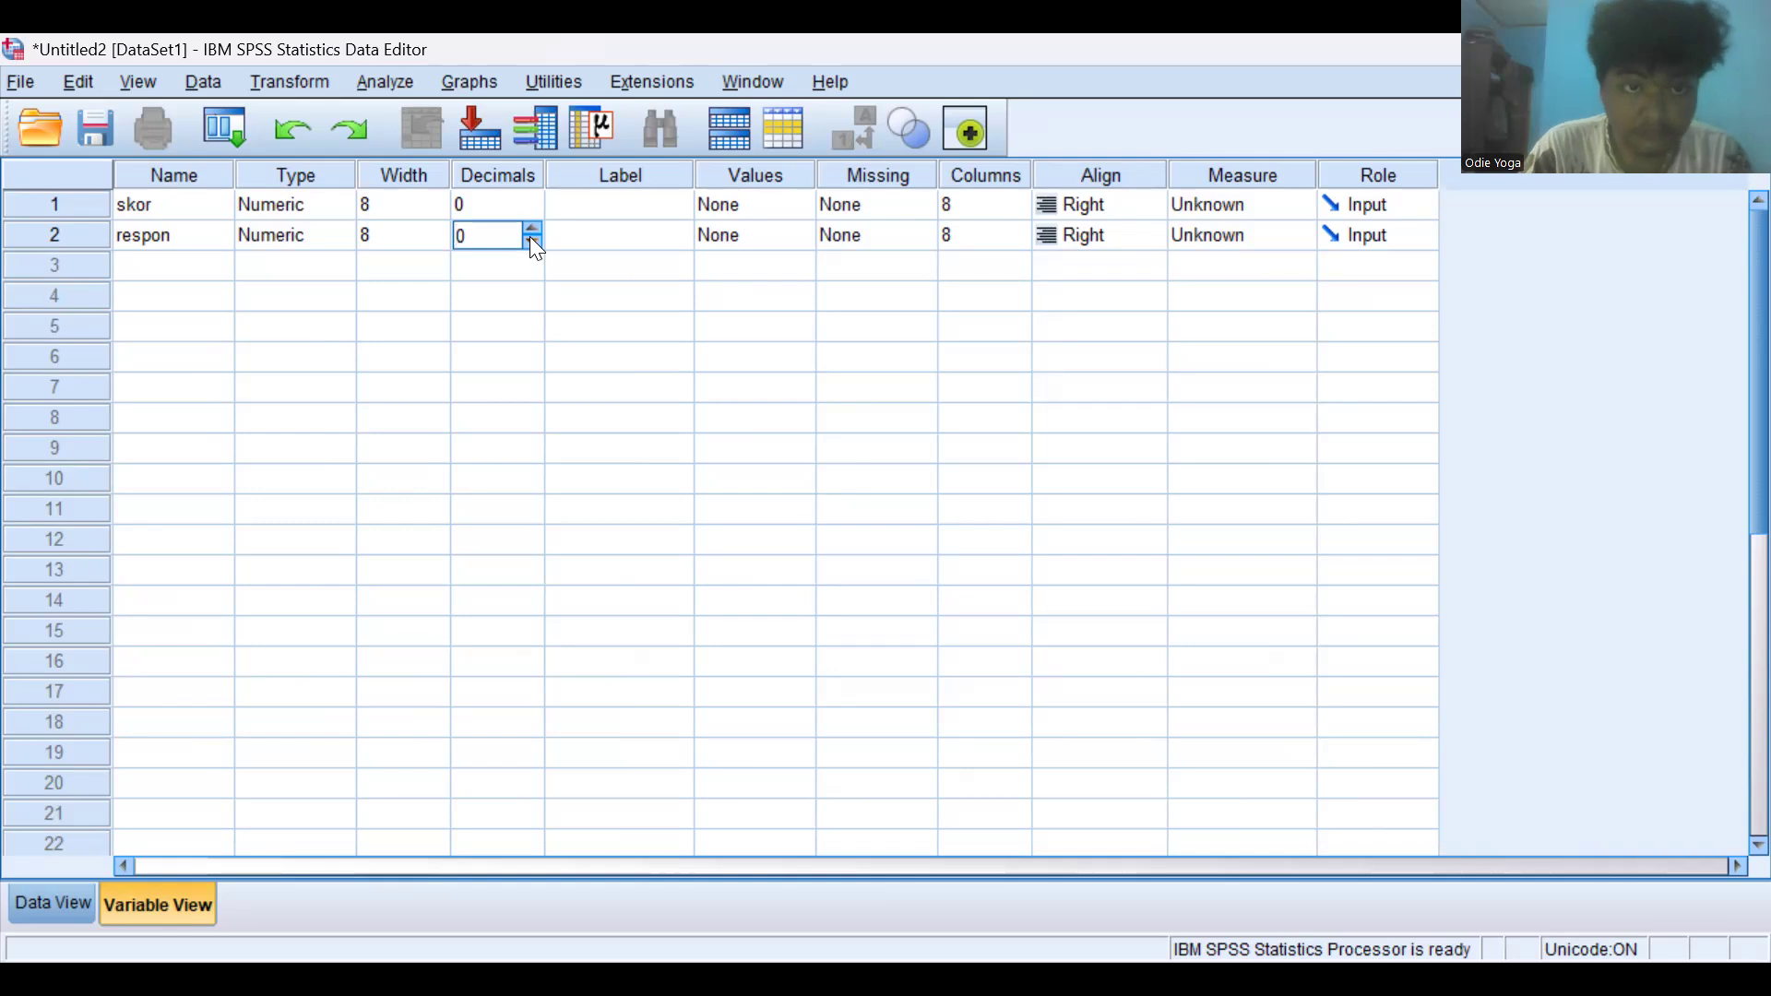
pyautogui.click(531, 227)
pyautogui.click(532, 227)
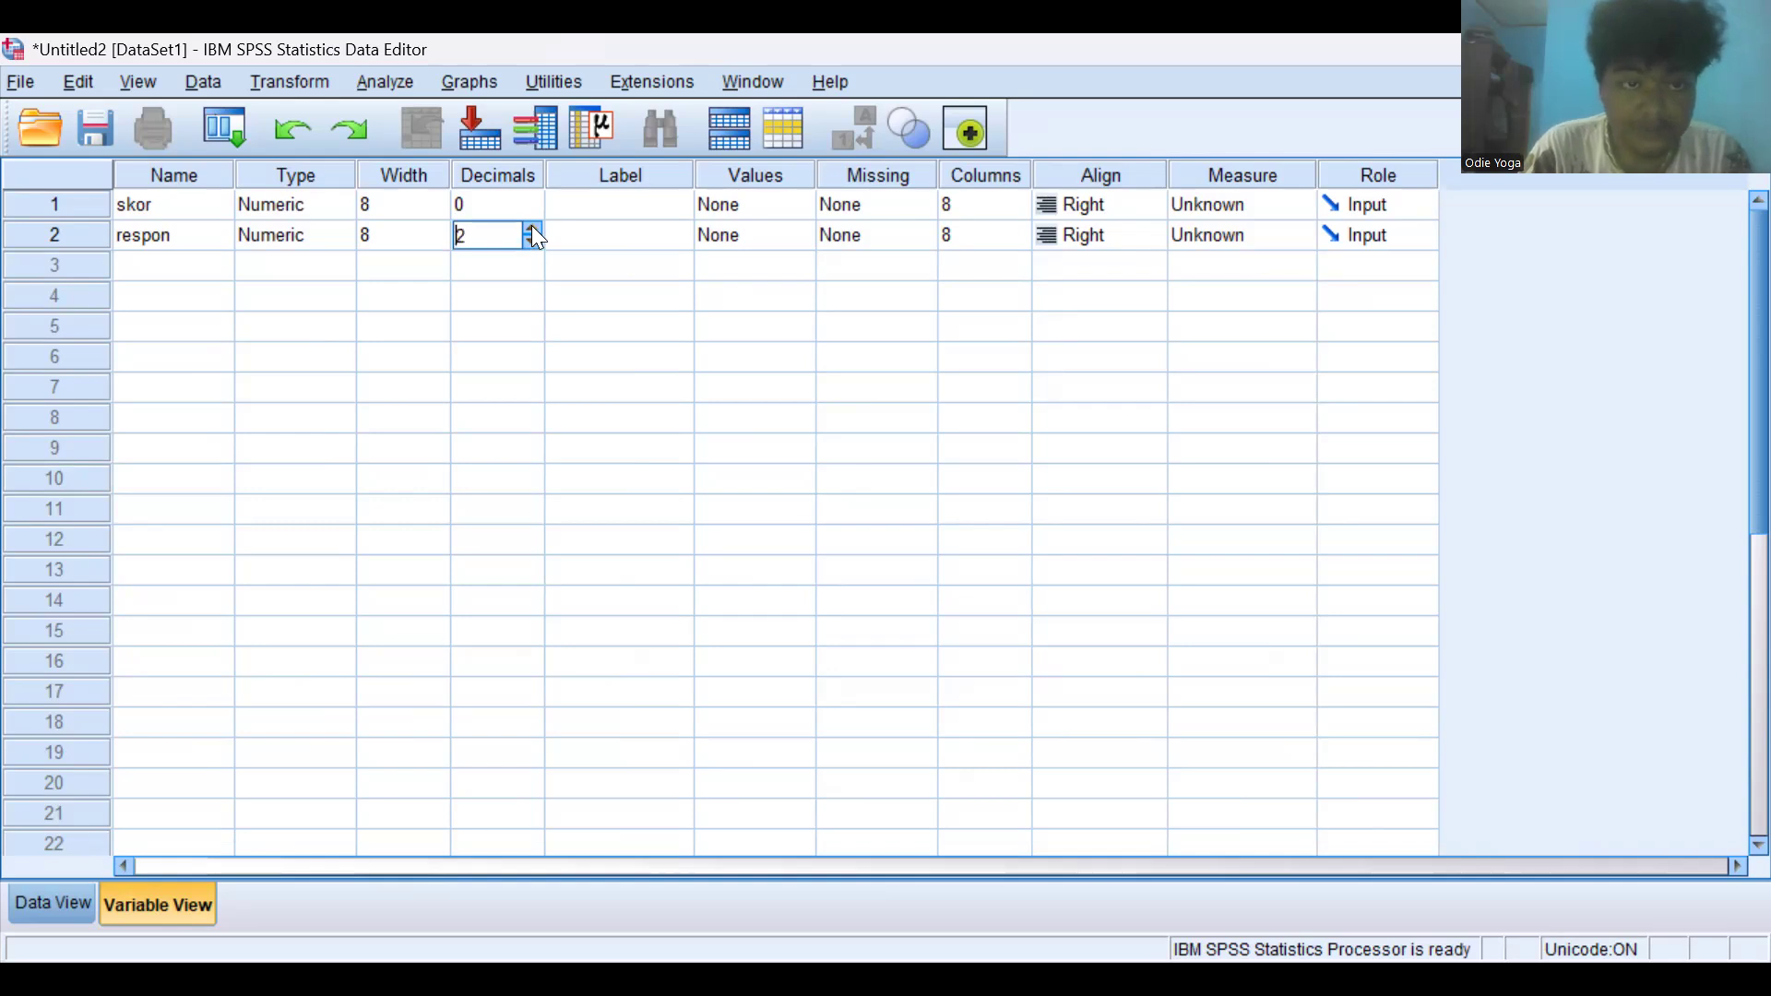
# - Try to name the third variable rumah sakit
pyautogui.click(147, 269)
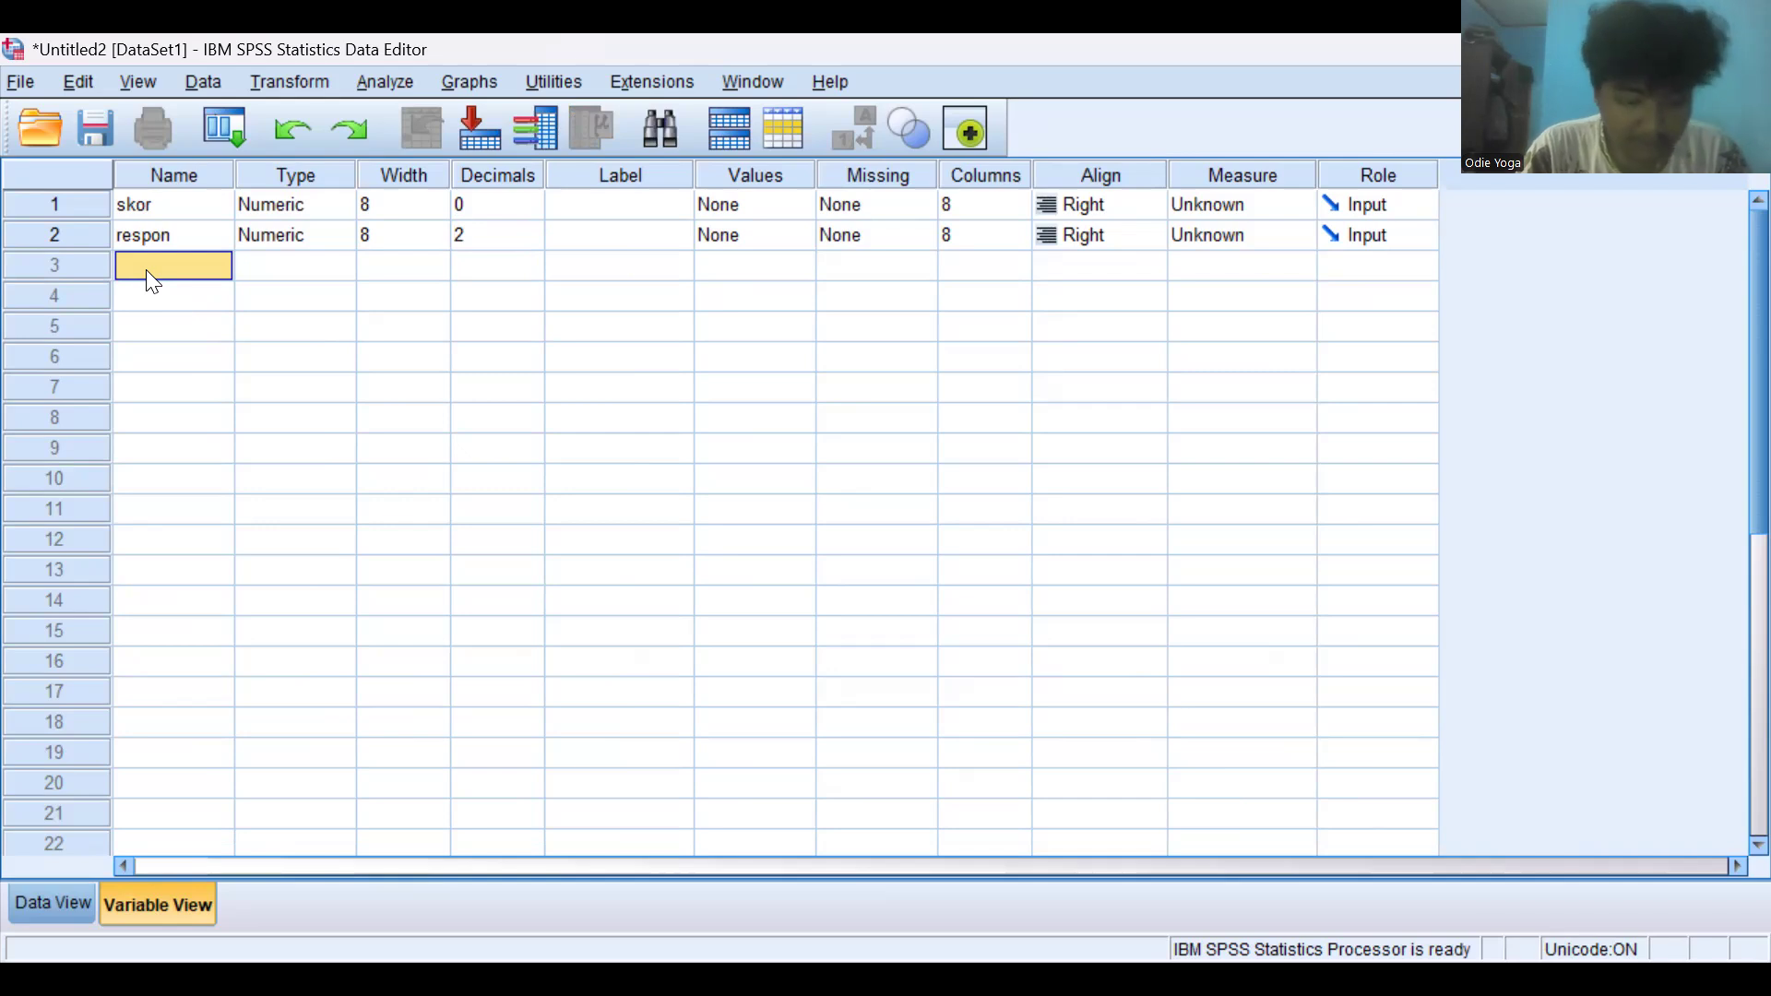
pyautogui.click(147, 270)
pyautogui.write('rum')
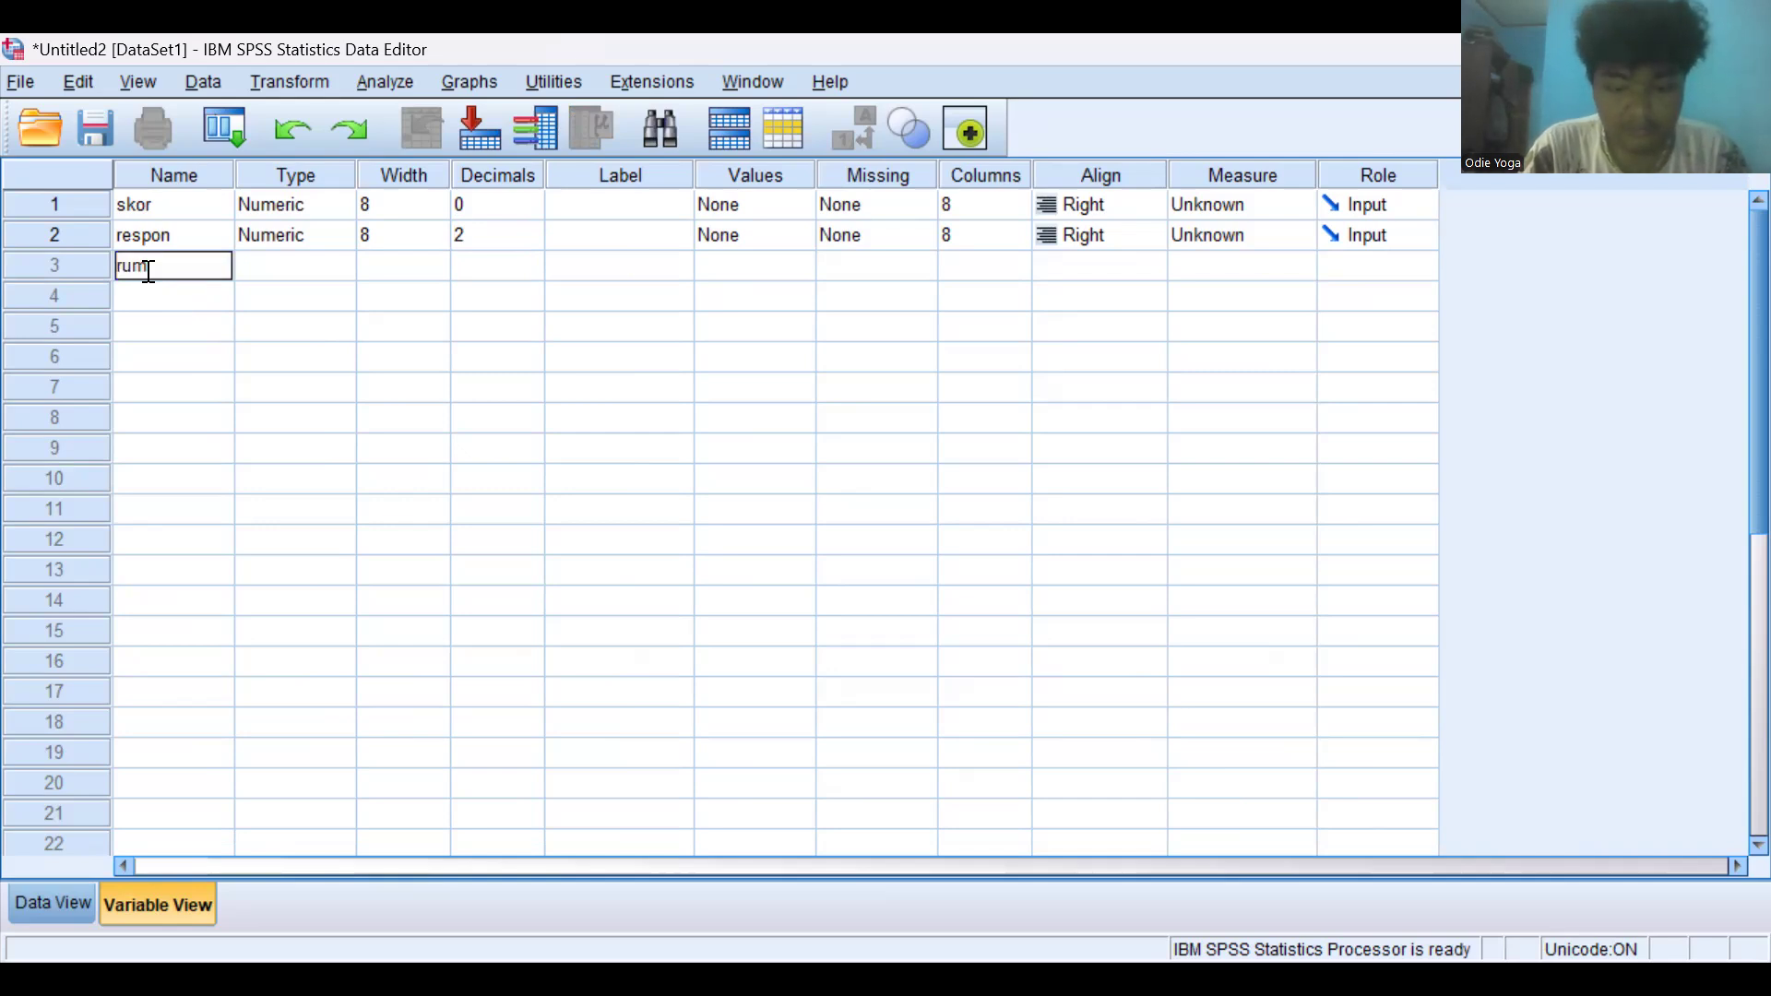
pyautogui.write('ah sakit')
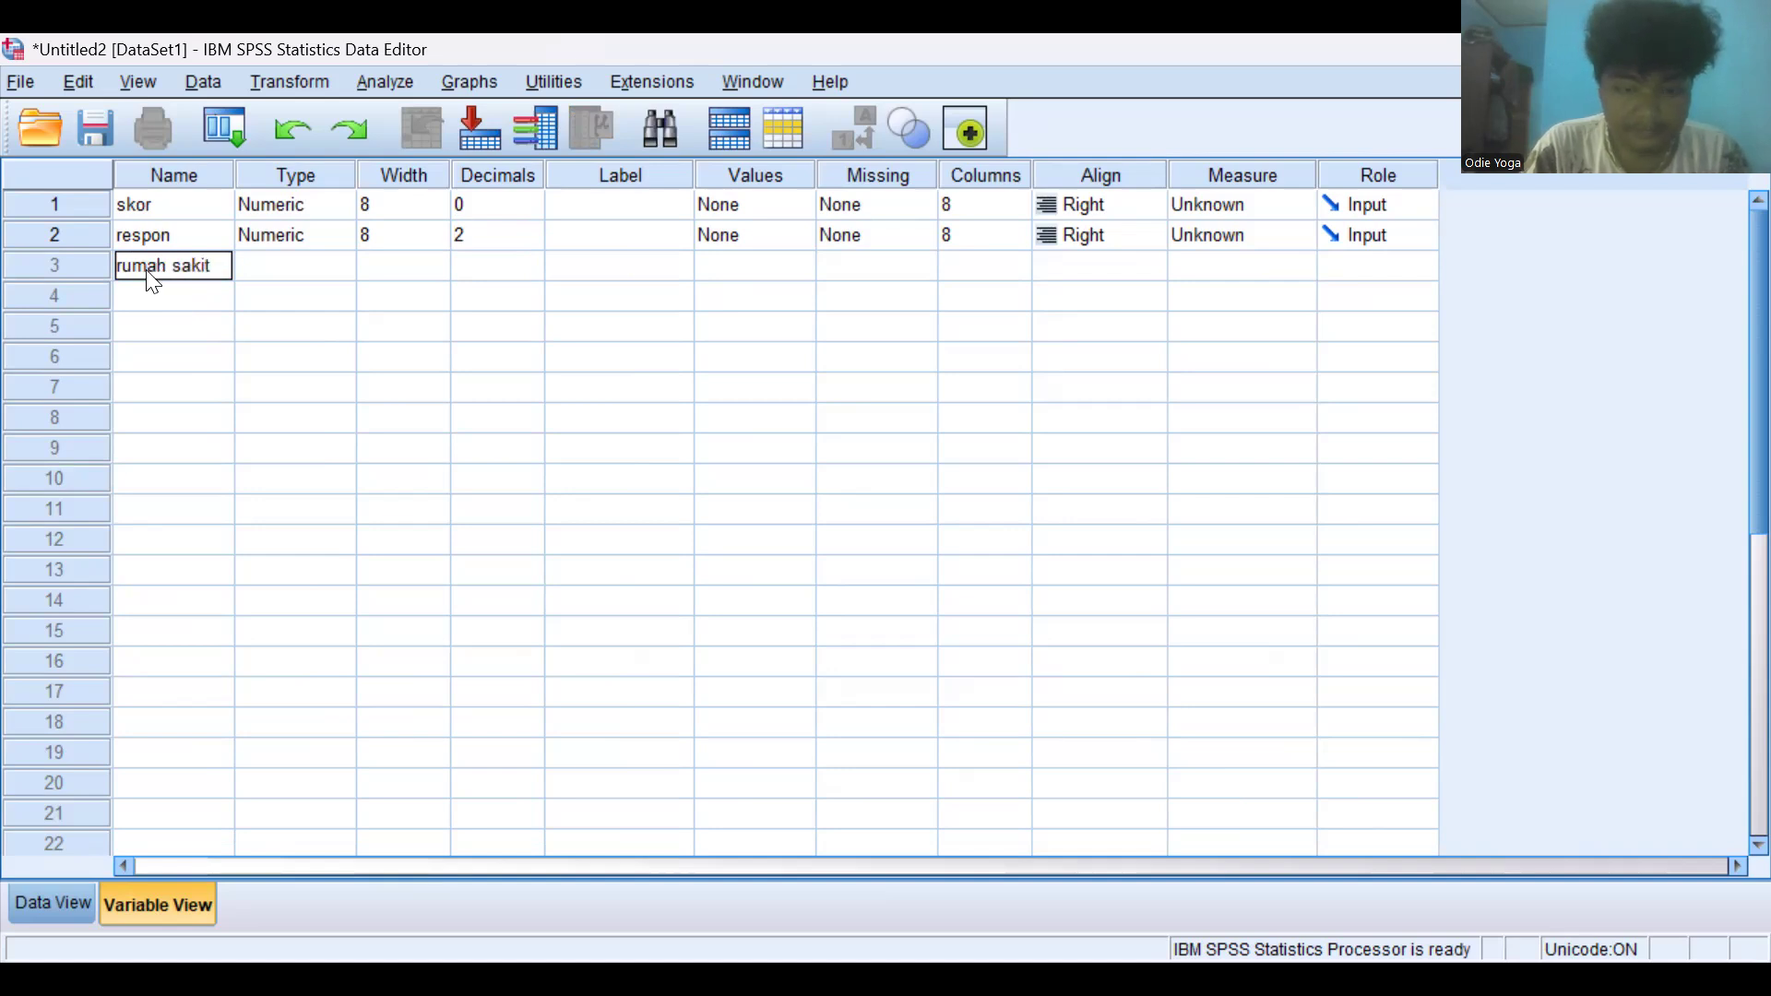
pyautogui.press('Return')
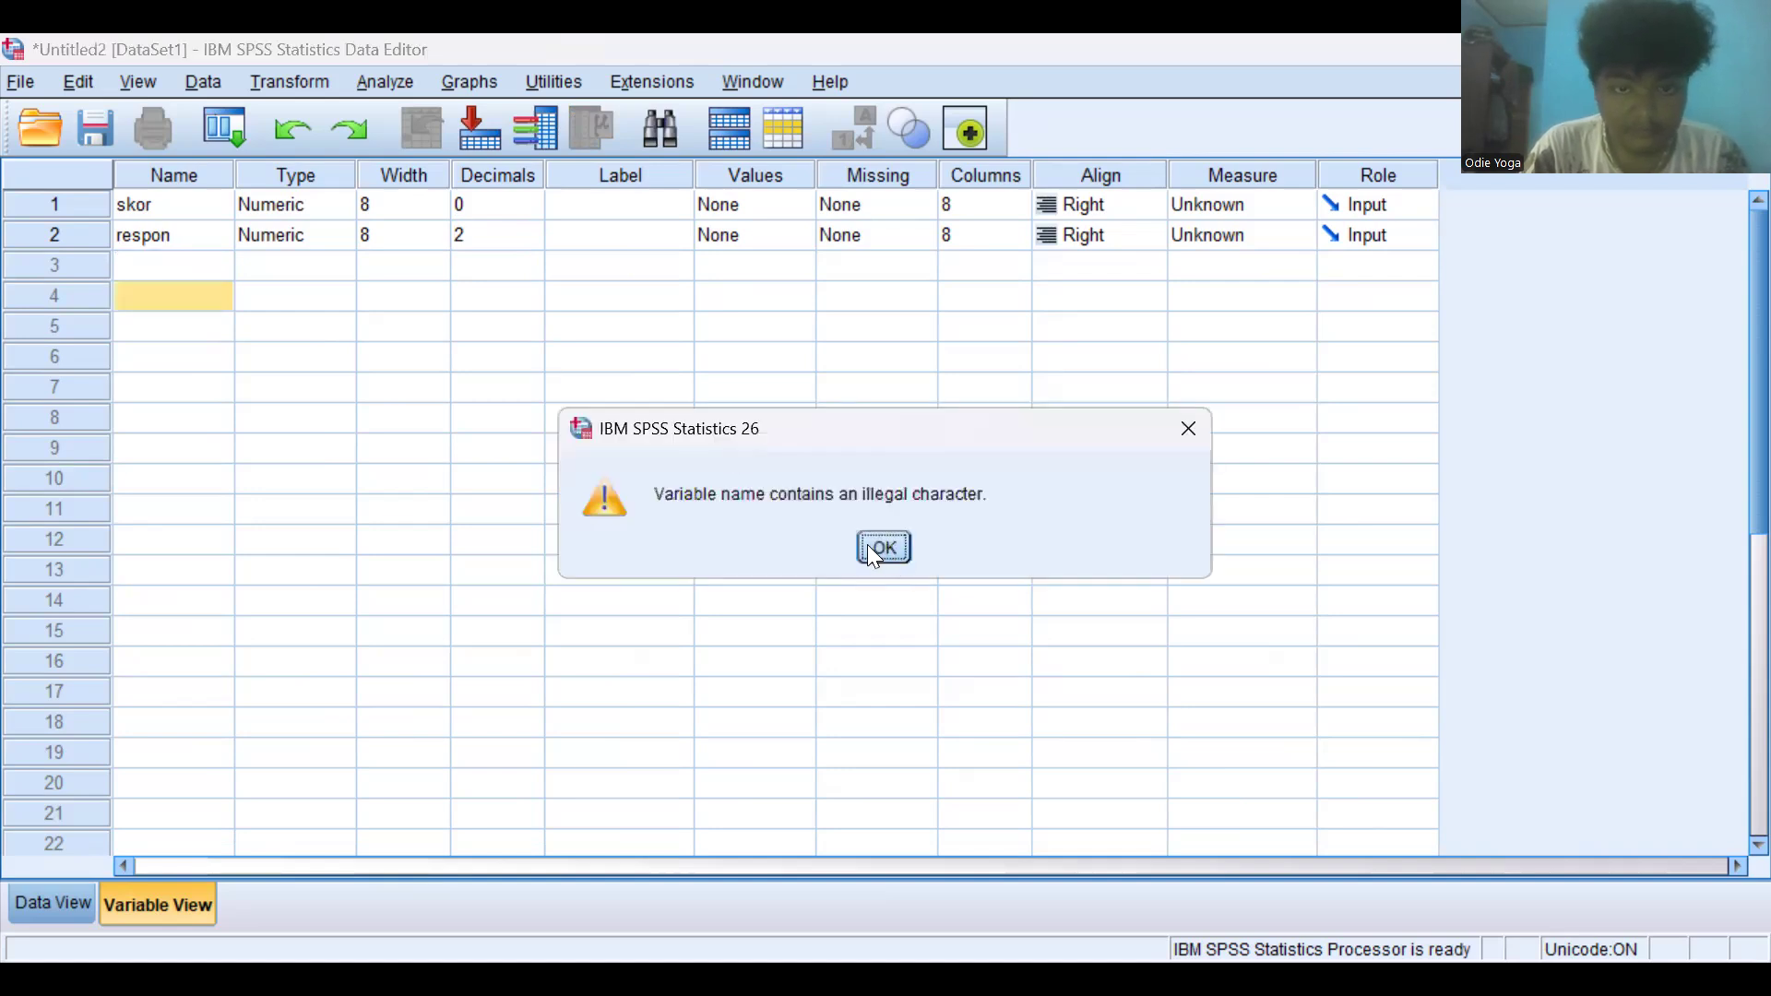
pyautogui.click(883, 548)
# - Try again to enter rumah sakit as the third variable's name
pyautogui.click(169, 268)
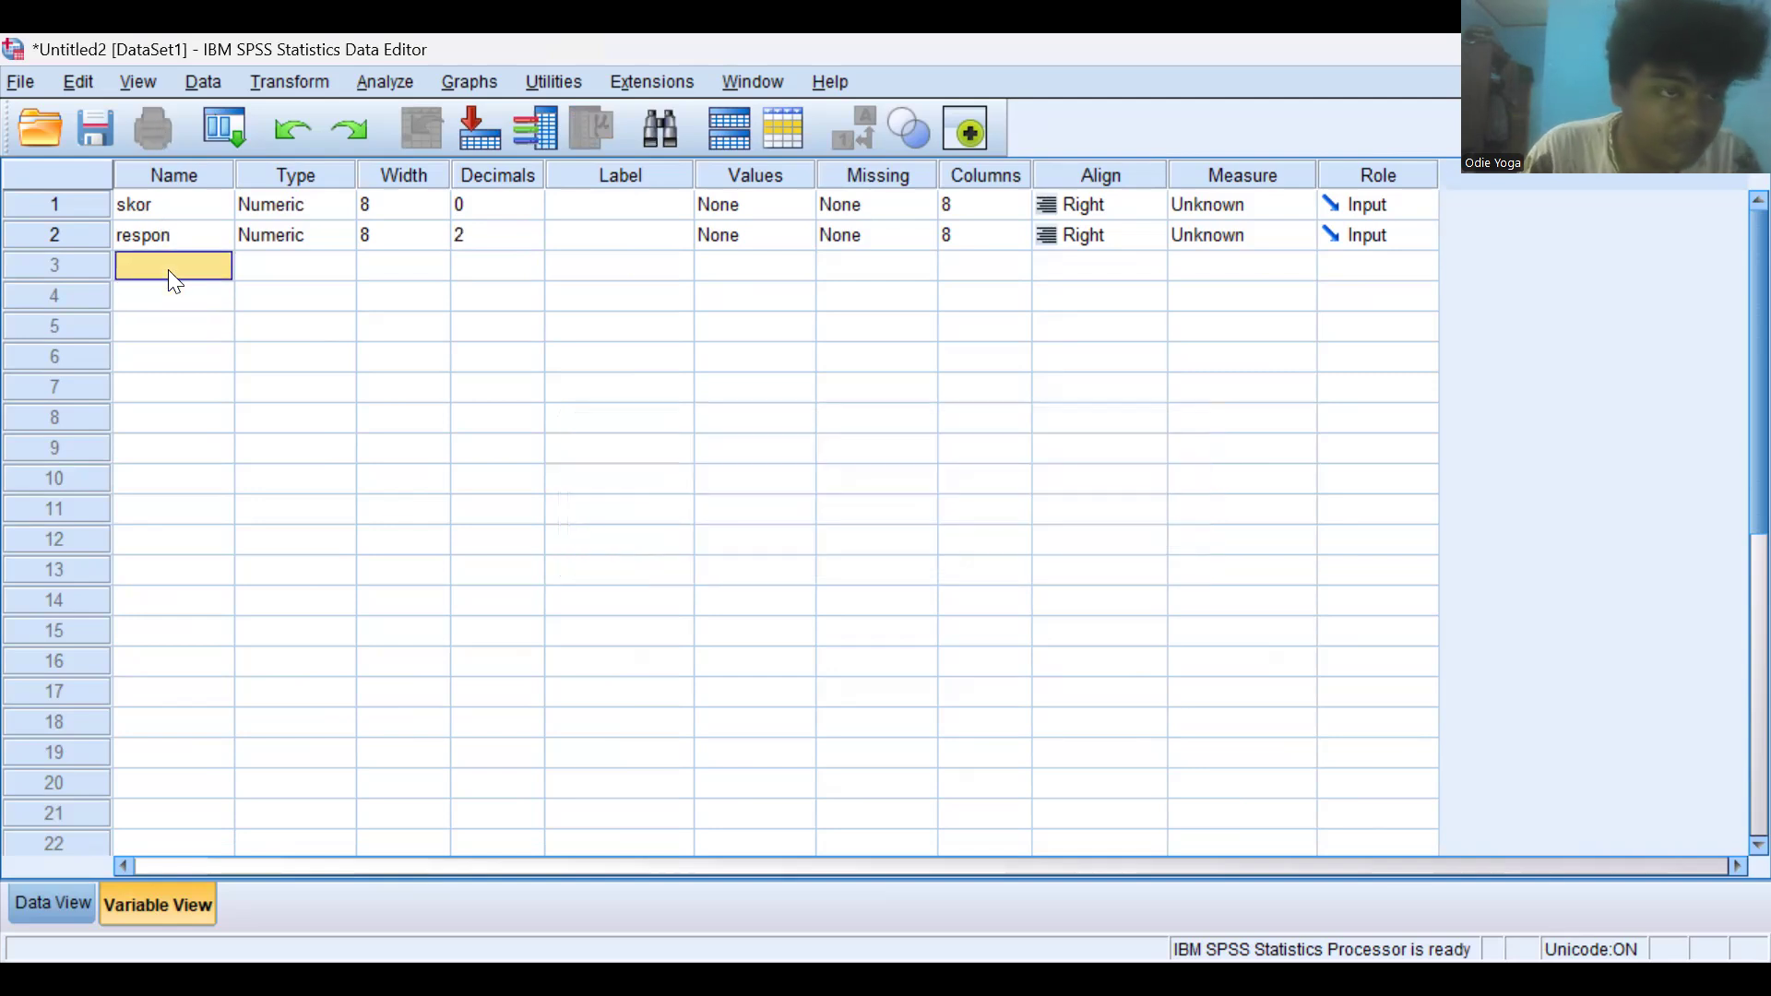
pyautogui.write('rumah')
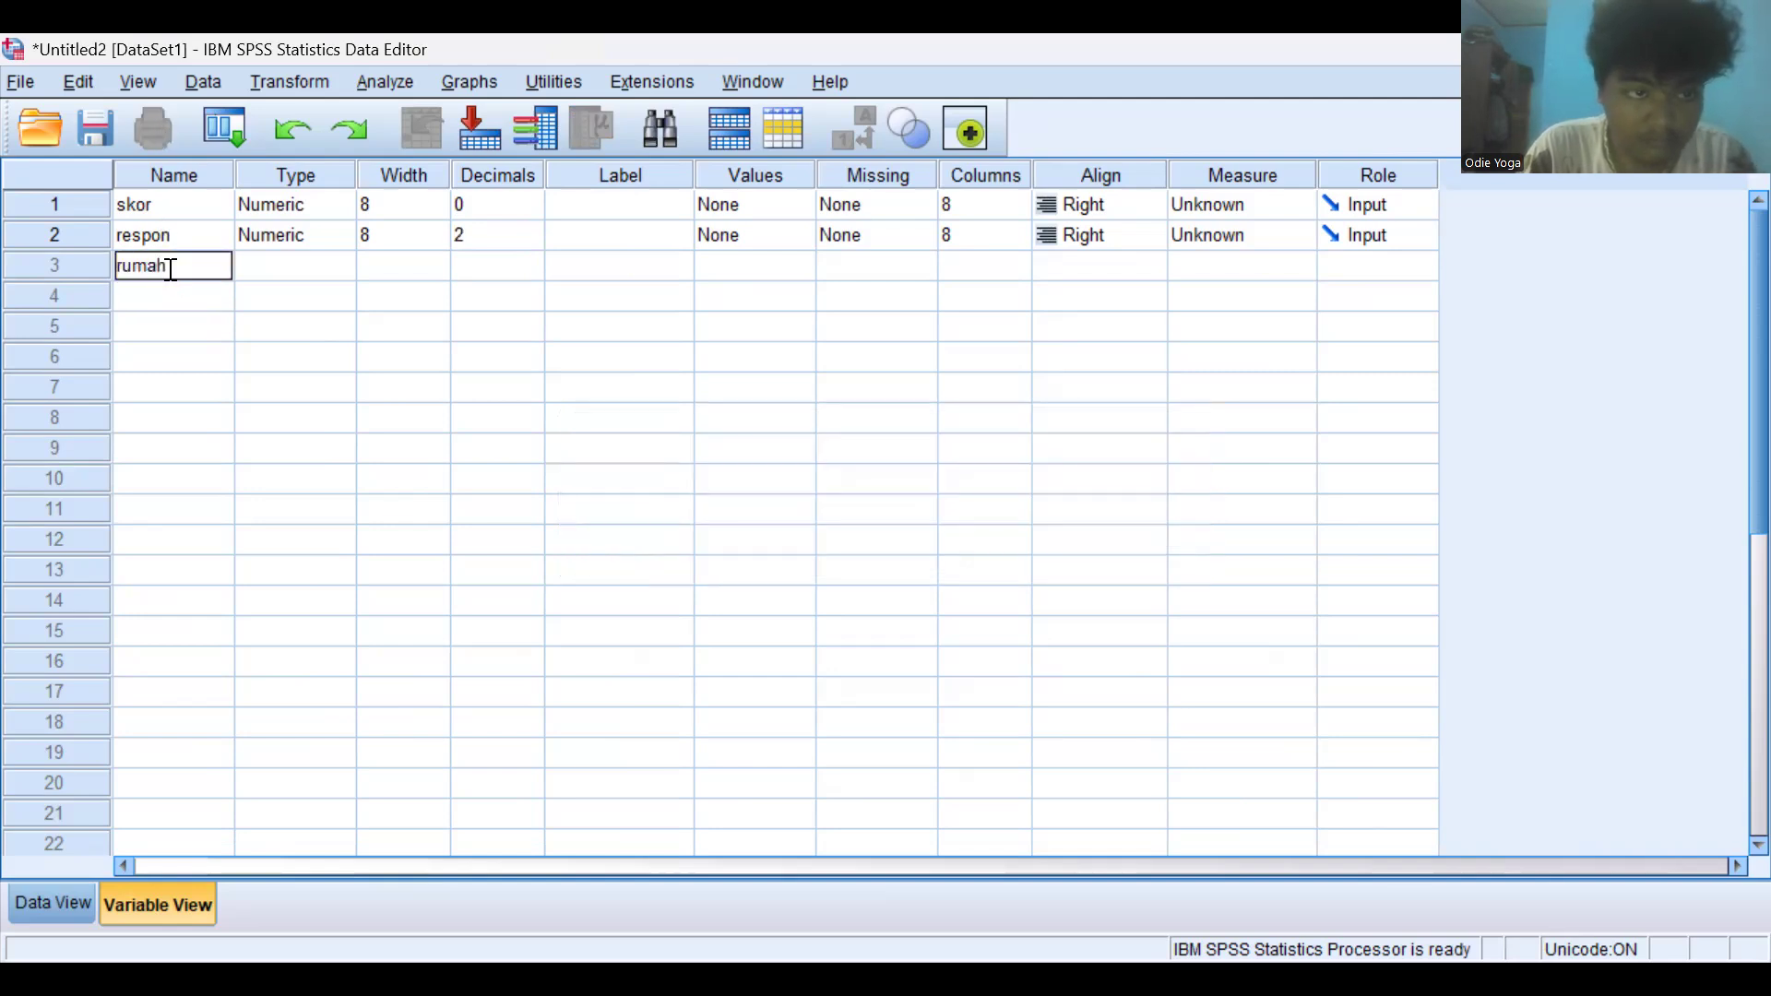
pyautogui.write(' sakit')
pyautogui.press('Return')
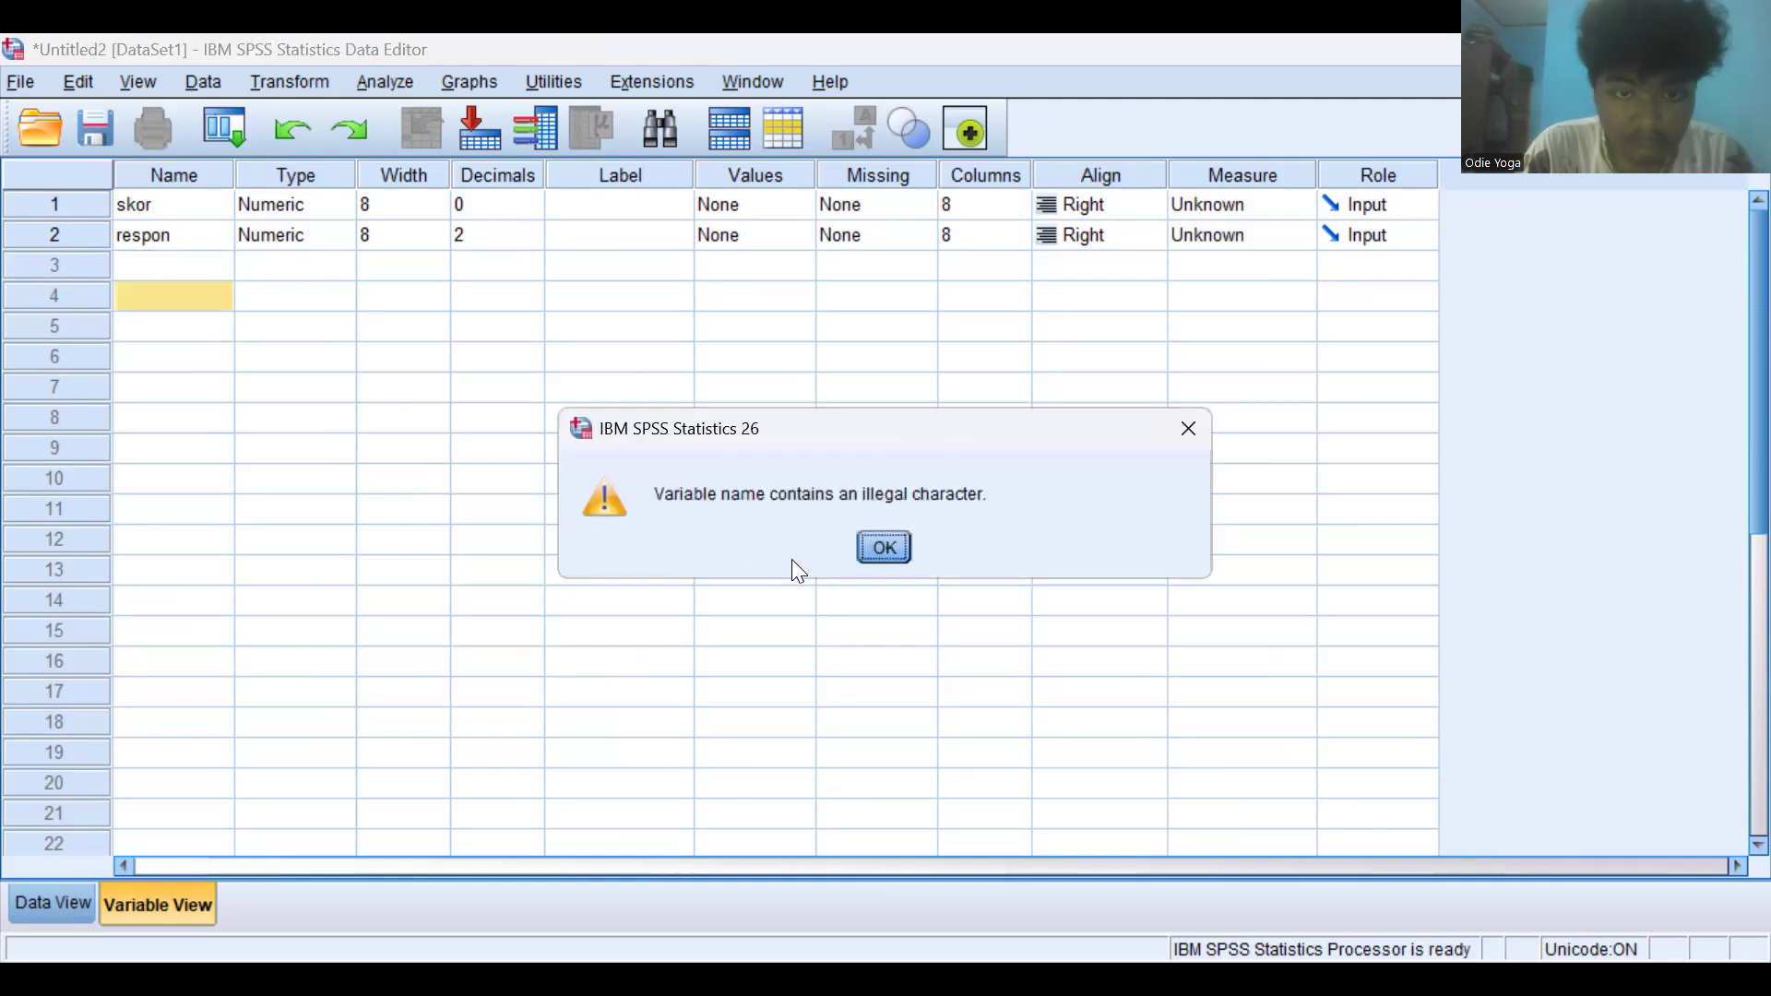
pyautogui.click(881, 549)
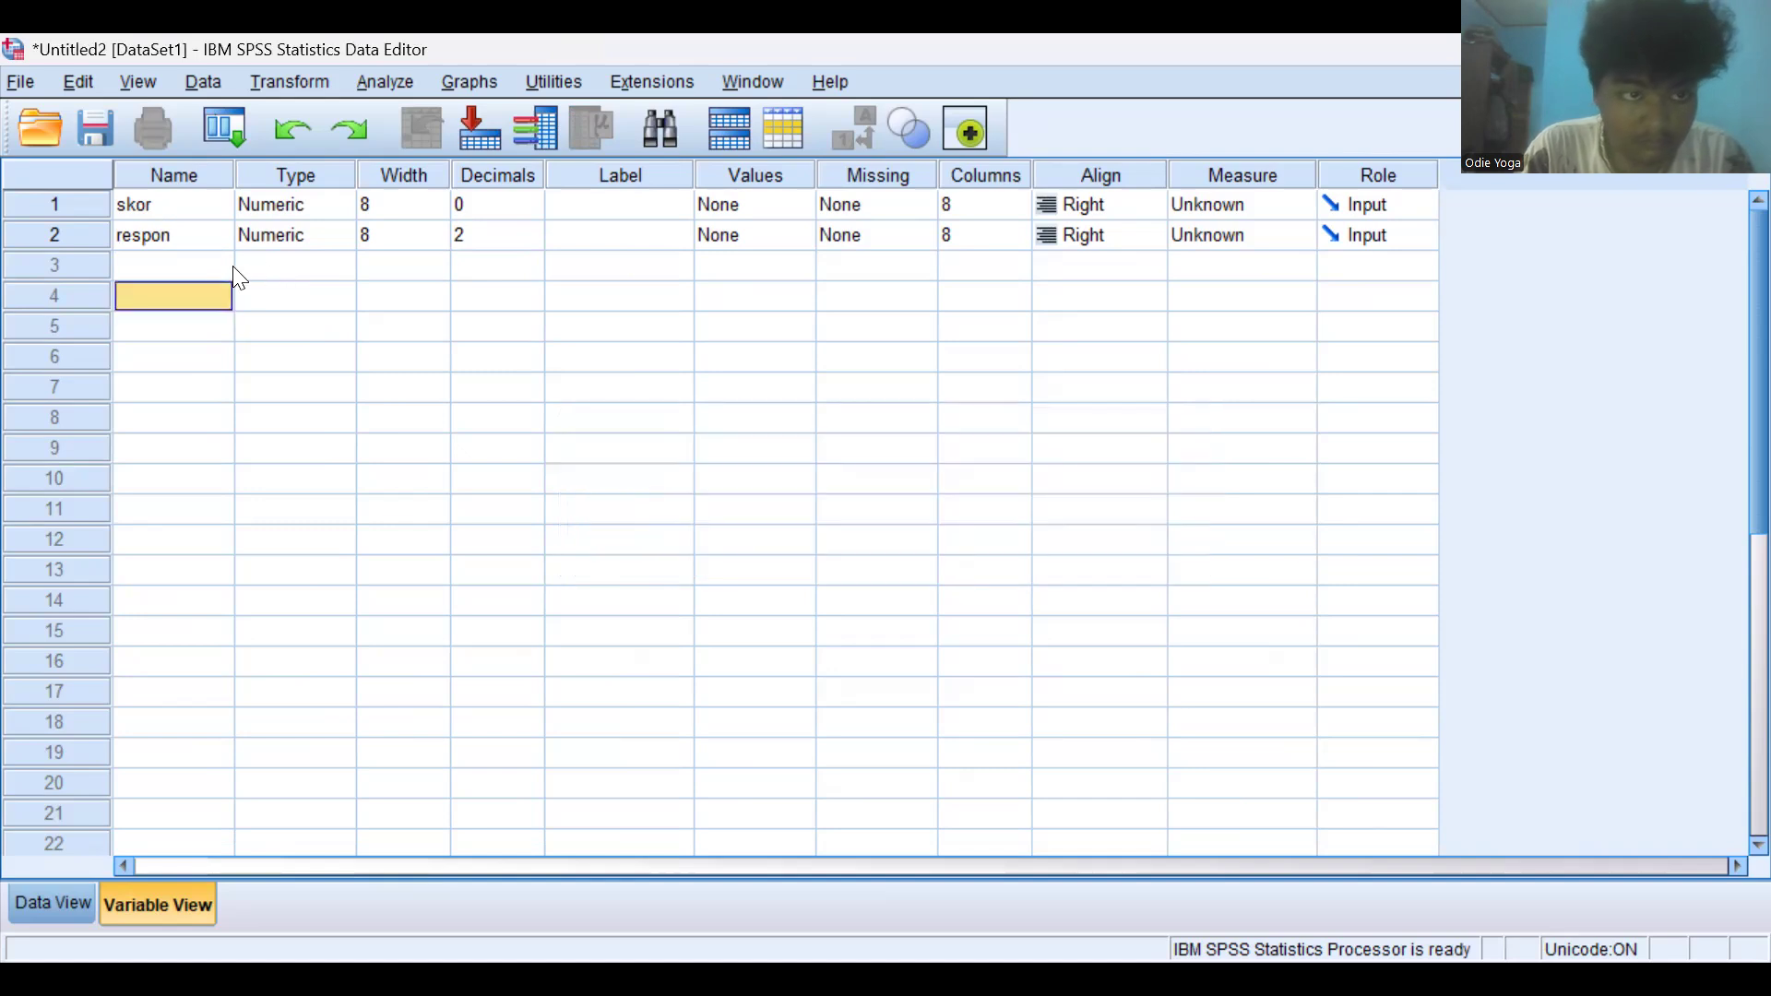
# - Name the third variable rumah_sakit
pyautogui.click(205, 267)
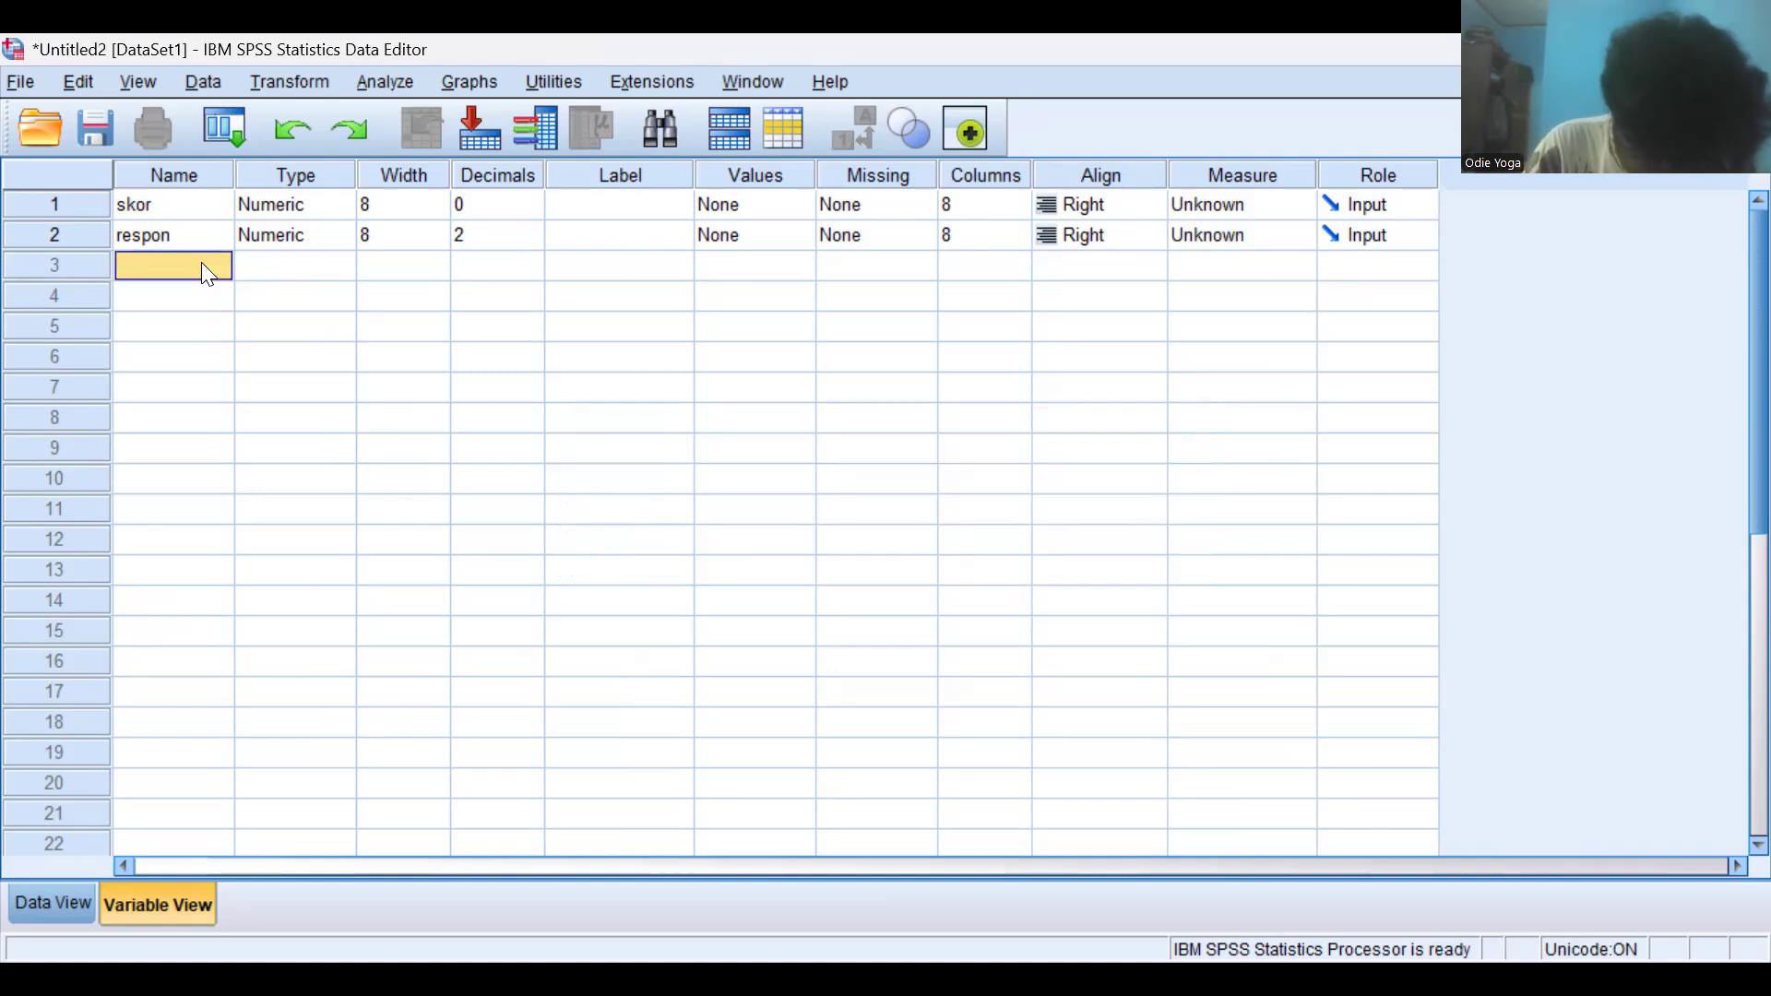
pyautogui.write('r')
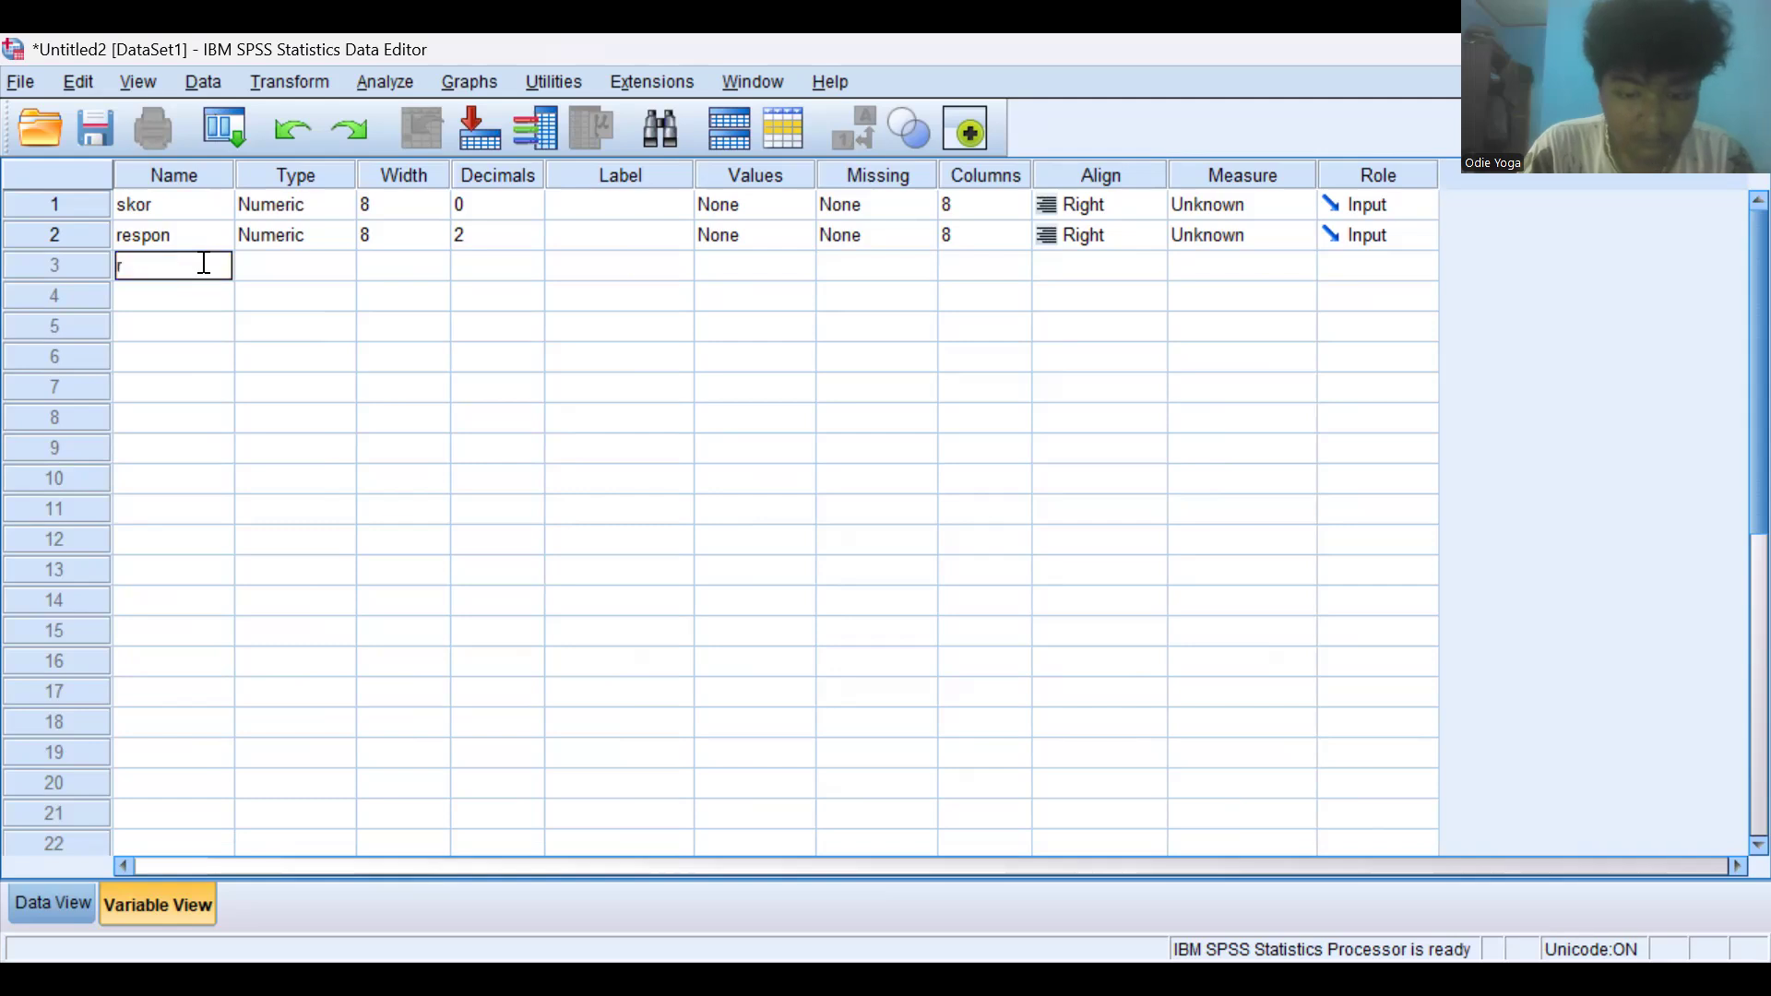
pyautogui.write('umah')
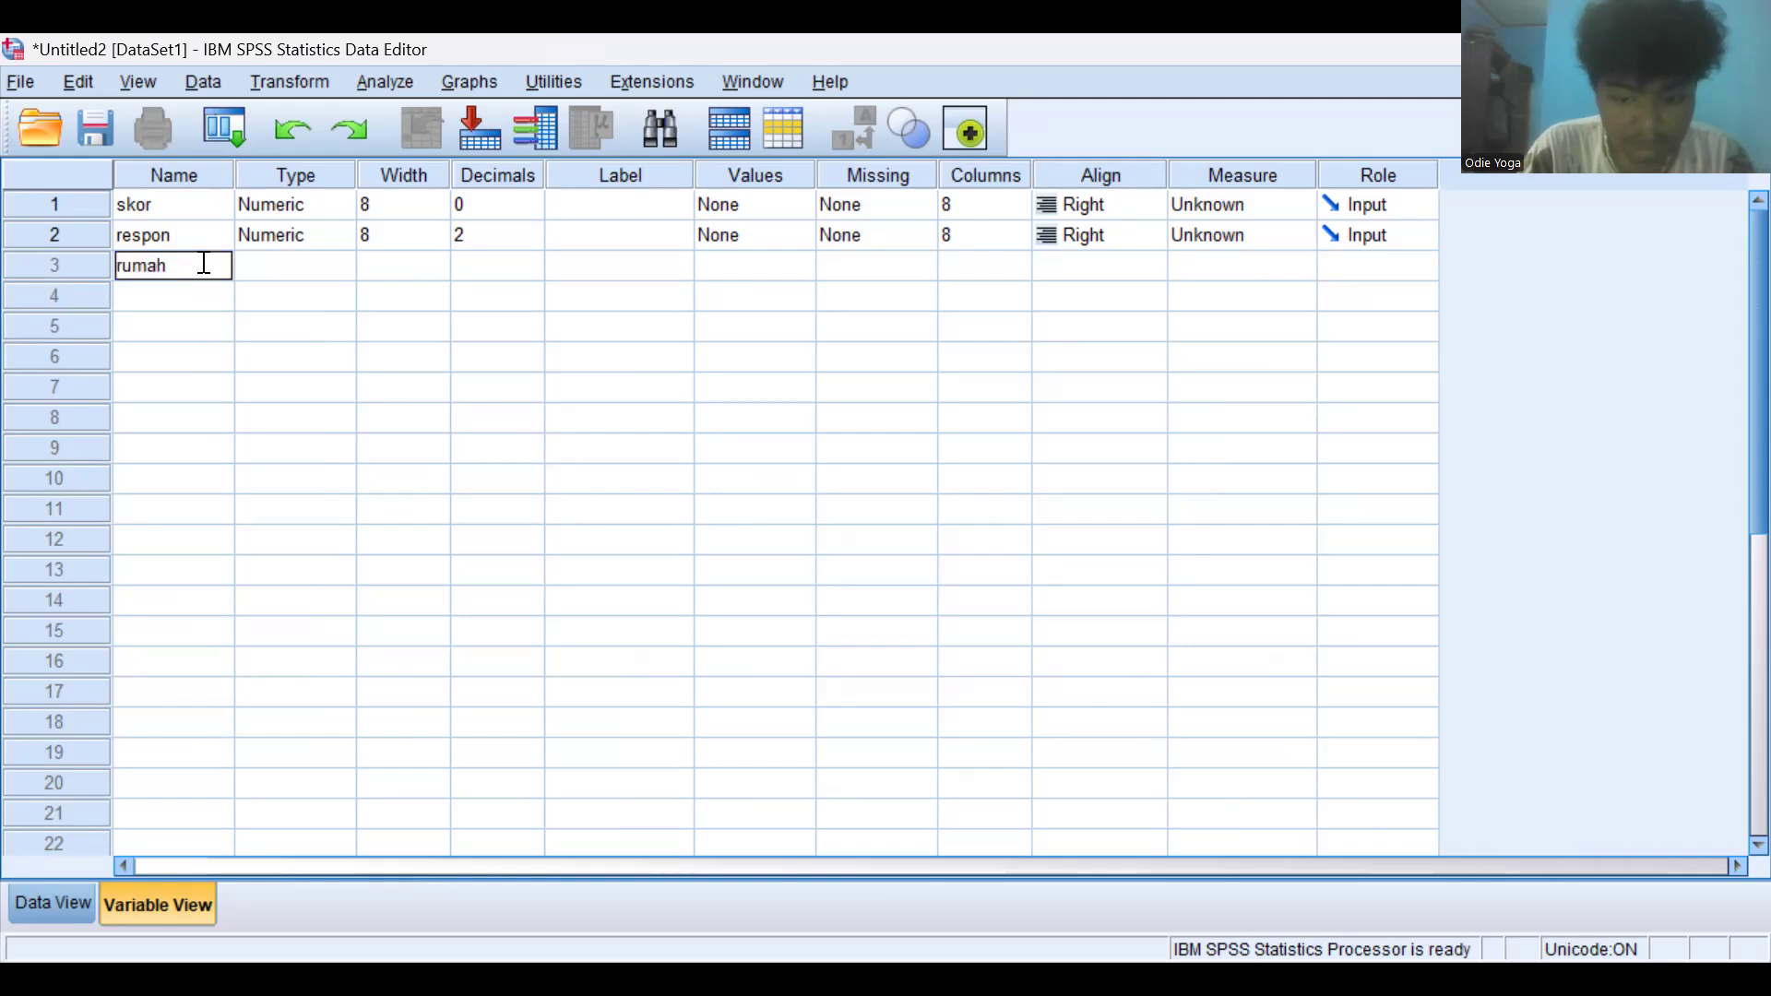
pyautogui.write('_sakit')
pyautogui.press('Return')
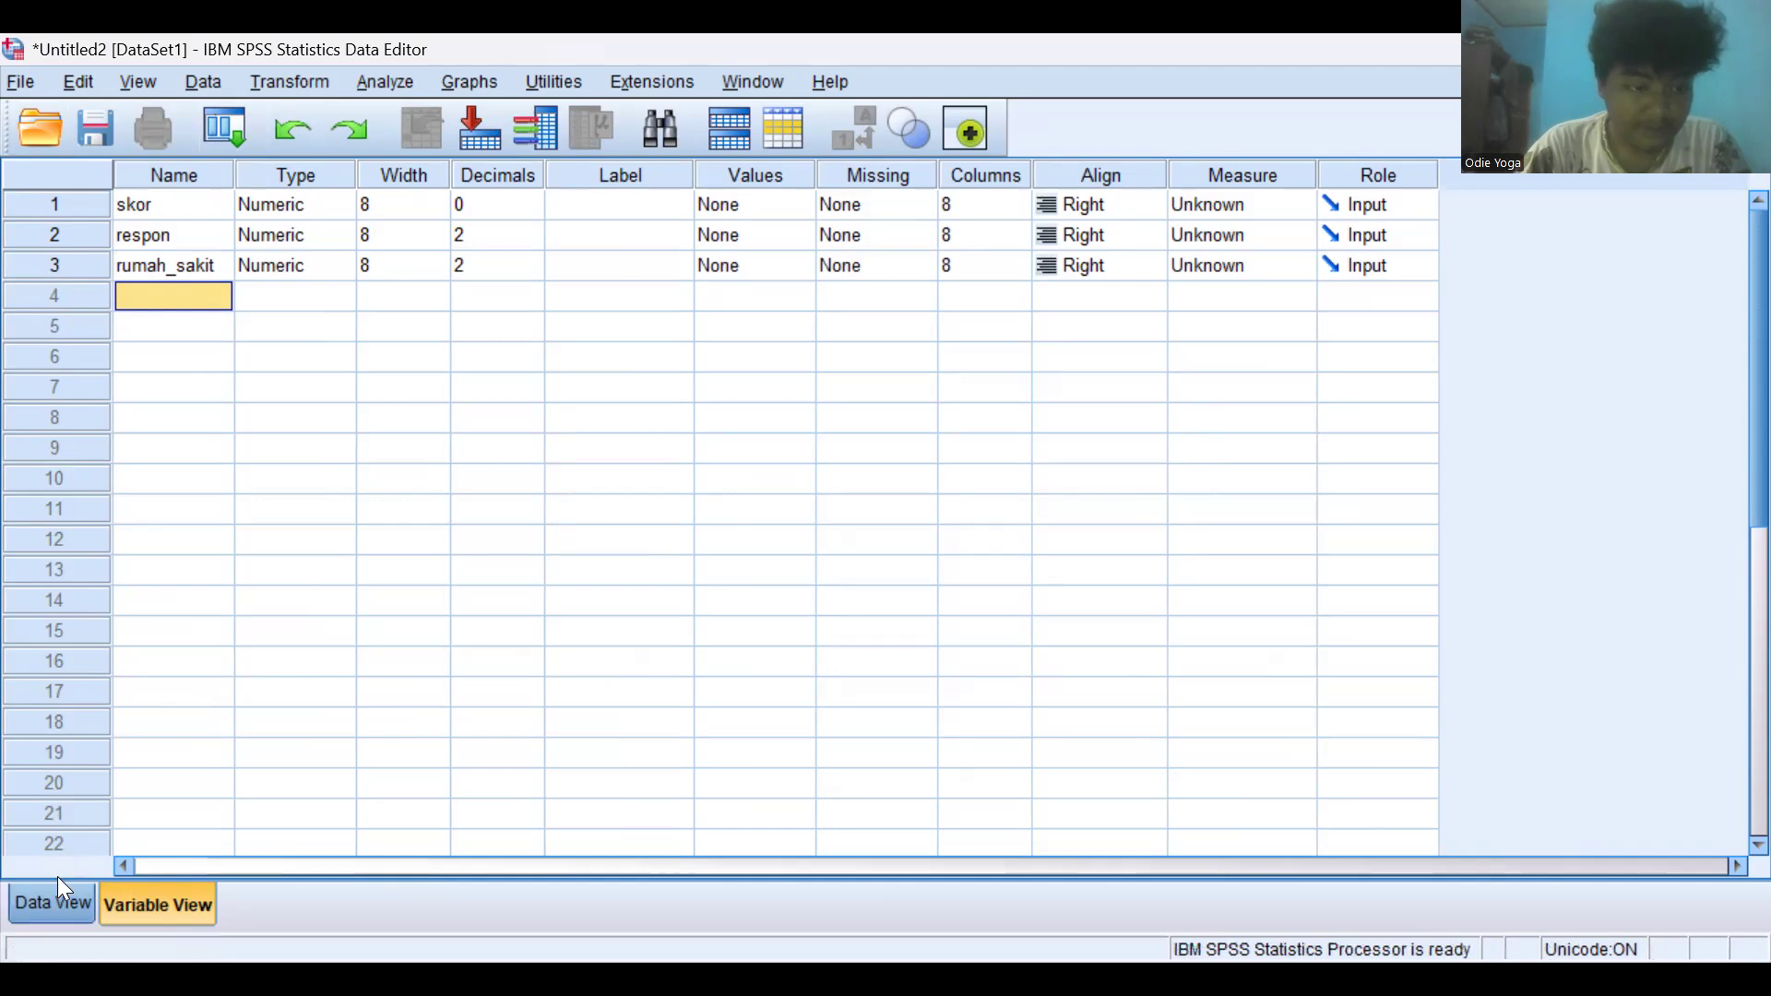
# - Paste the copied score values into the skor column of the data view
pyautogui.click(56, 900)
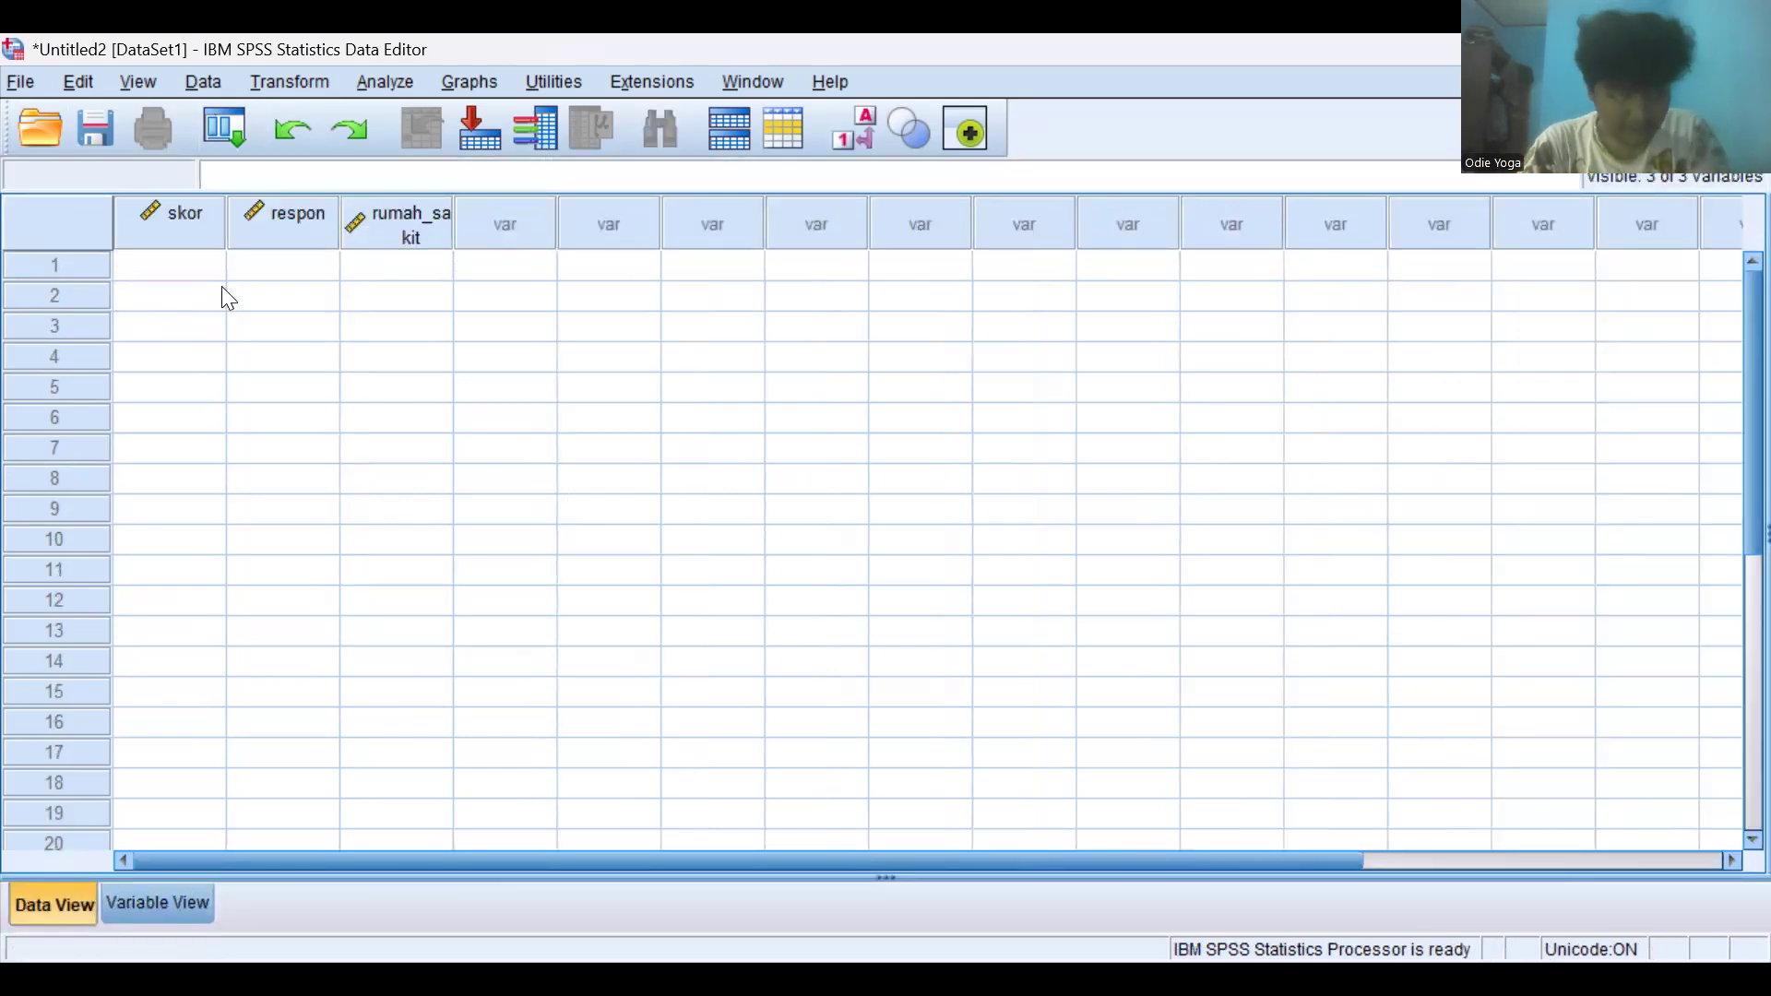
pyautogui.click(193, 267)
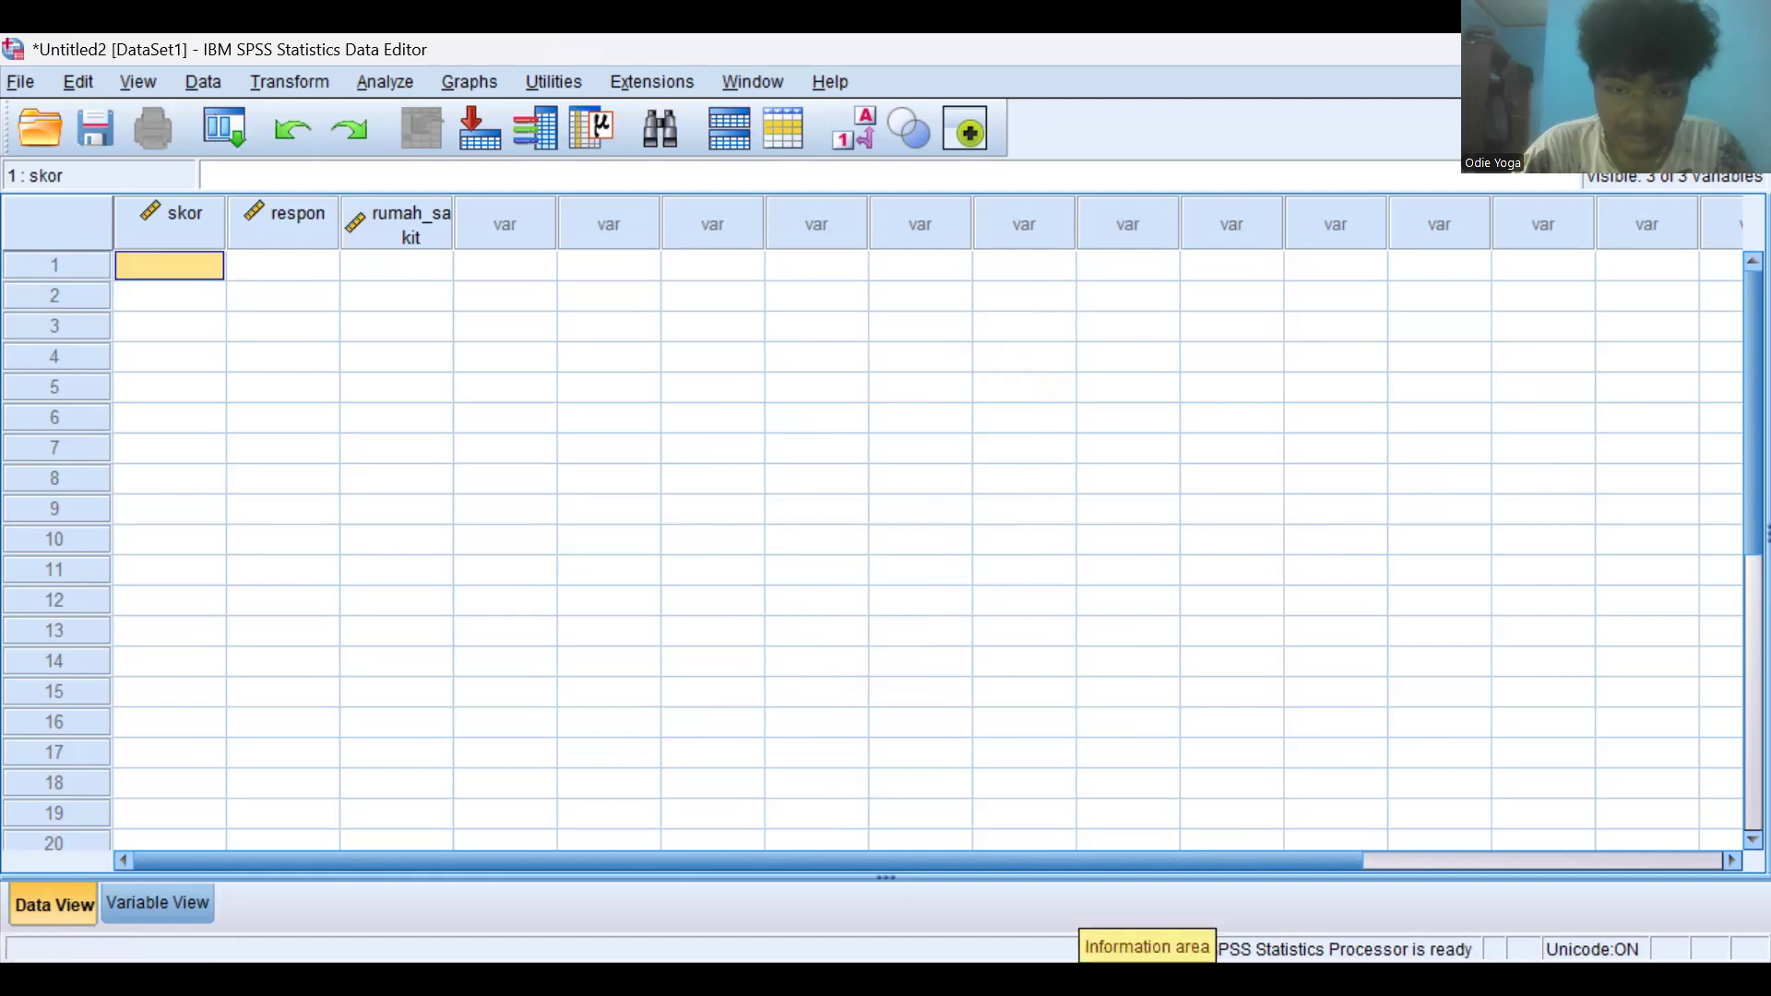
pyautogui.hotkey('alt', 'Tab')
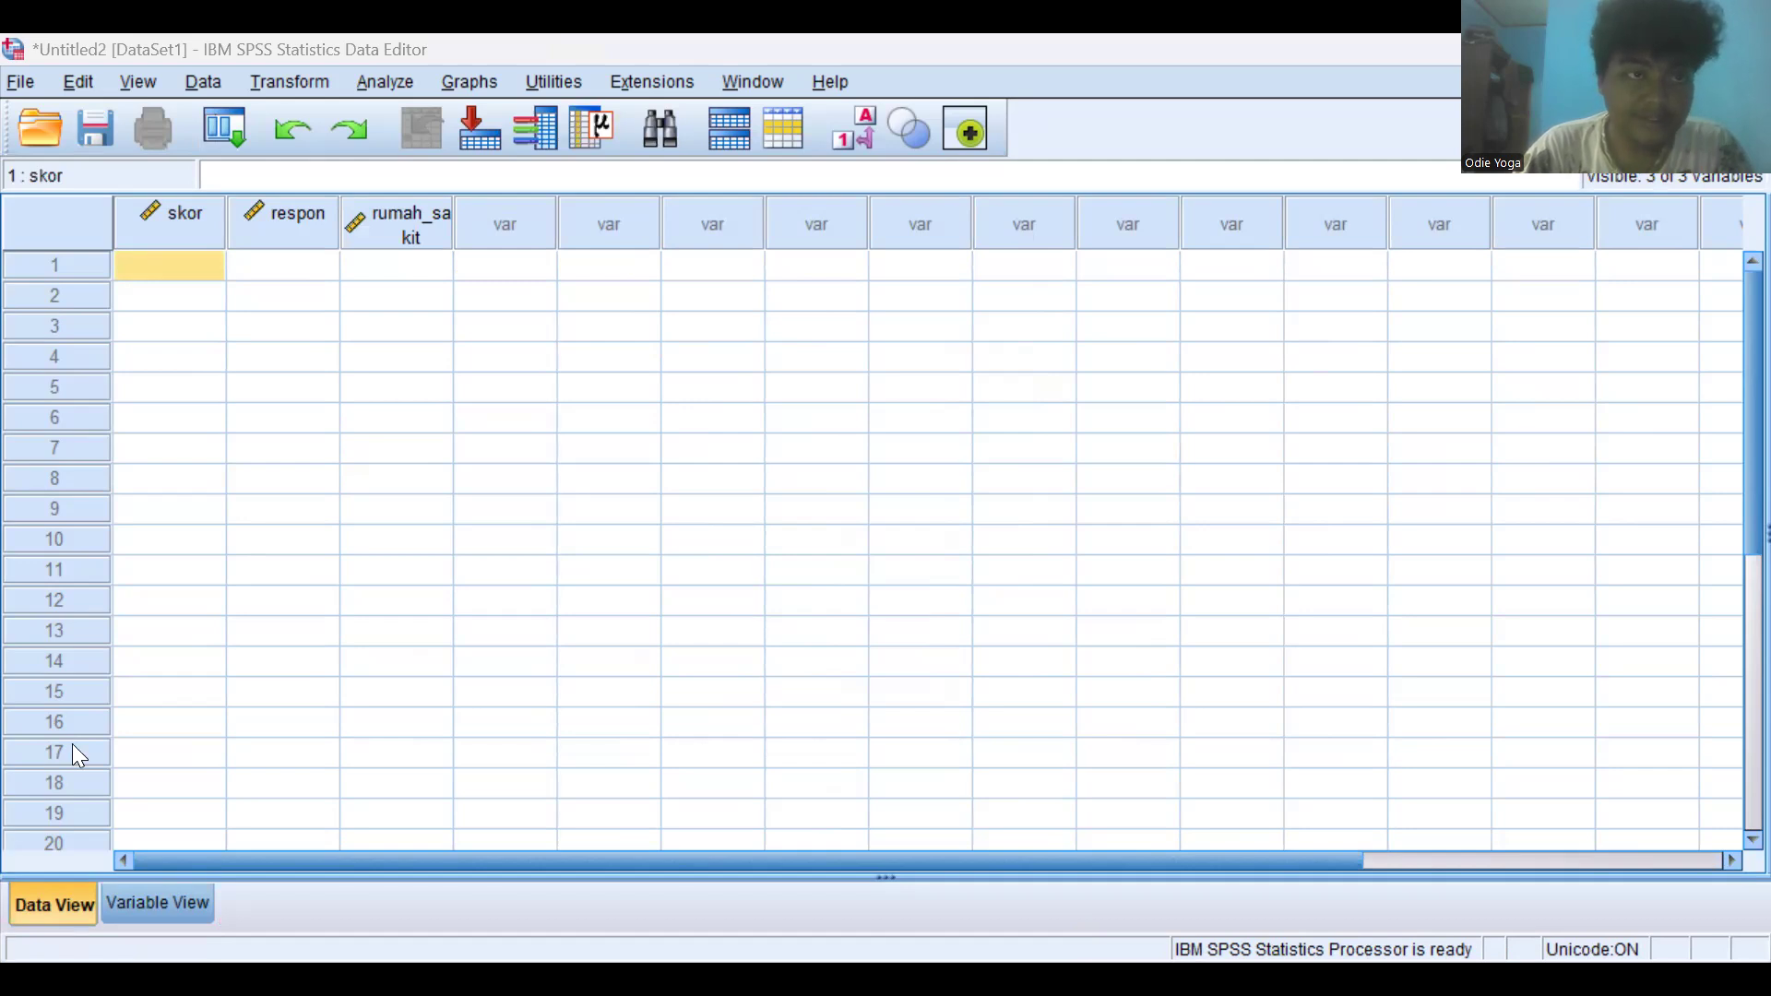
pyautogui.click(173, 264)
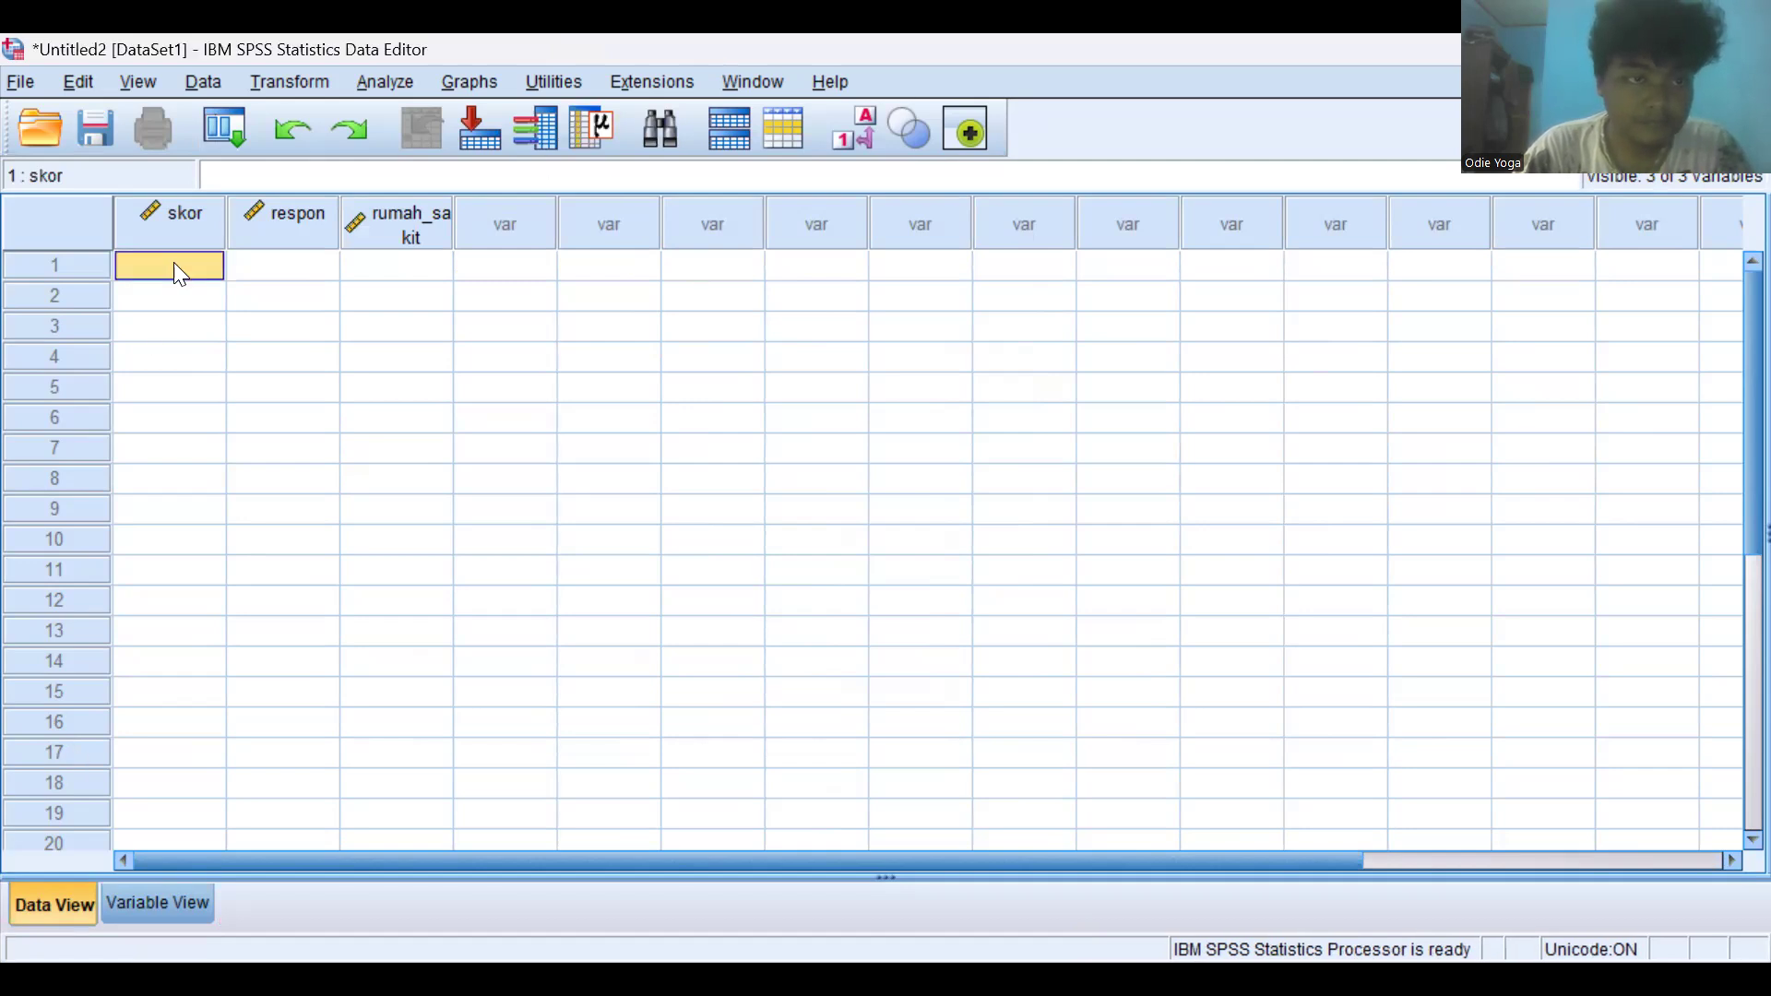
pyautogui.hotkey('ctrl', 'v')
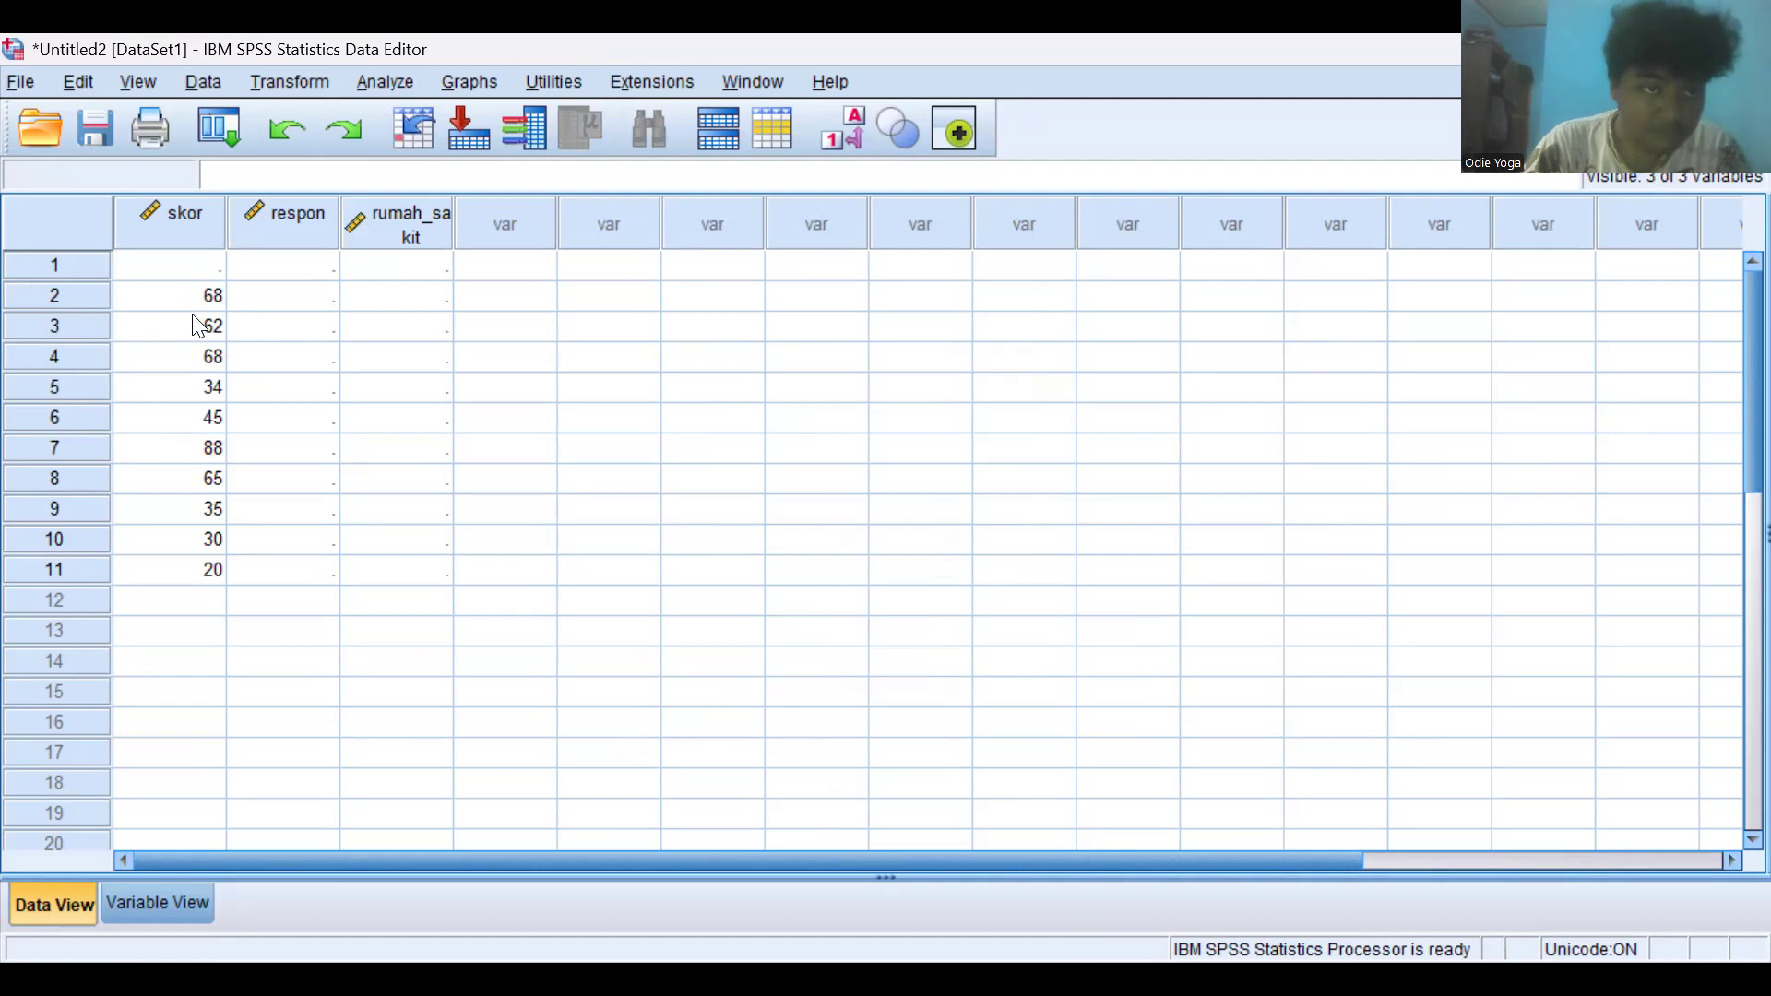
# - Clear the pasted skor values and paste them again starting at the first row
pyautogui.click(234, 576)
pyautogui.click(214, 569)
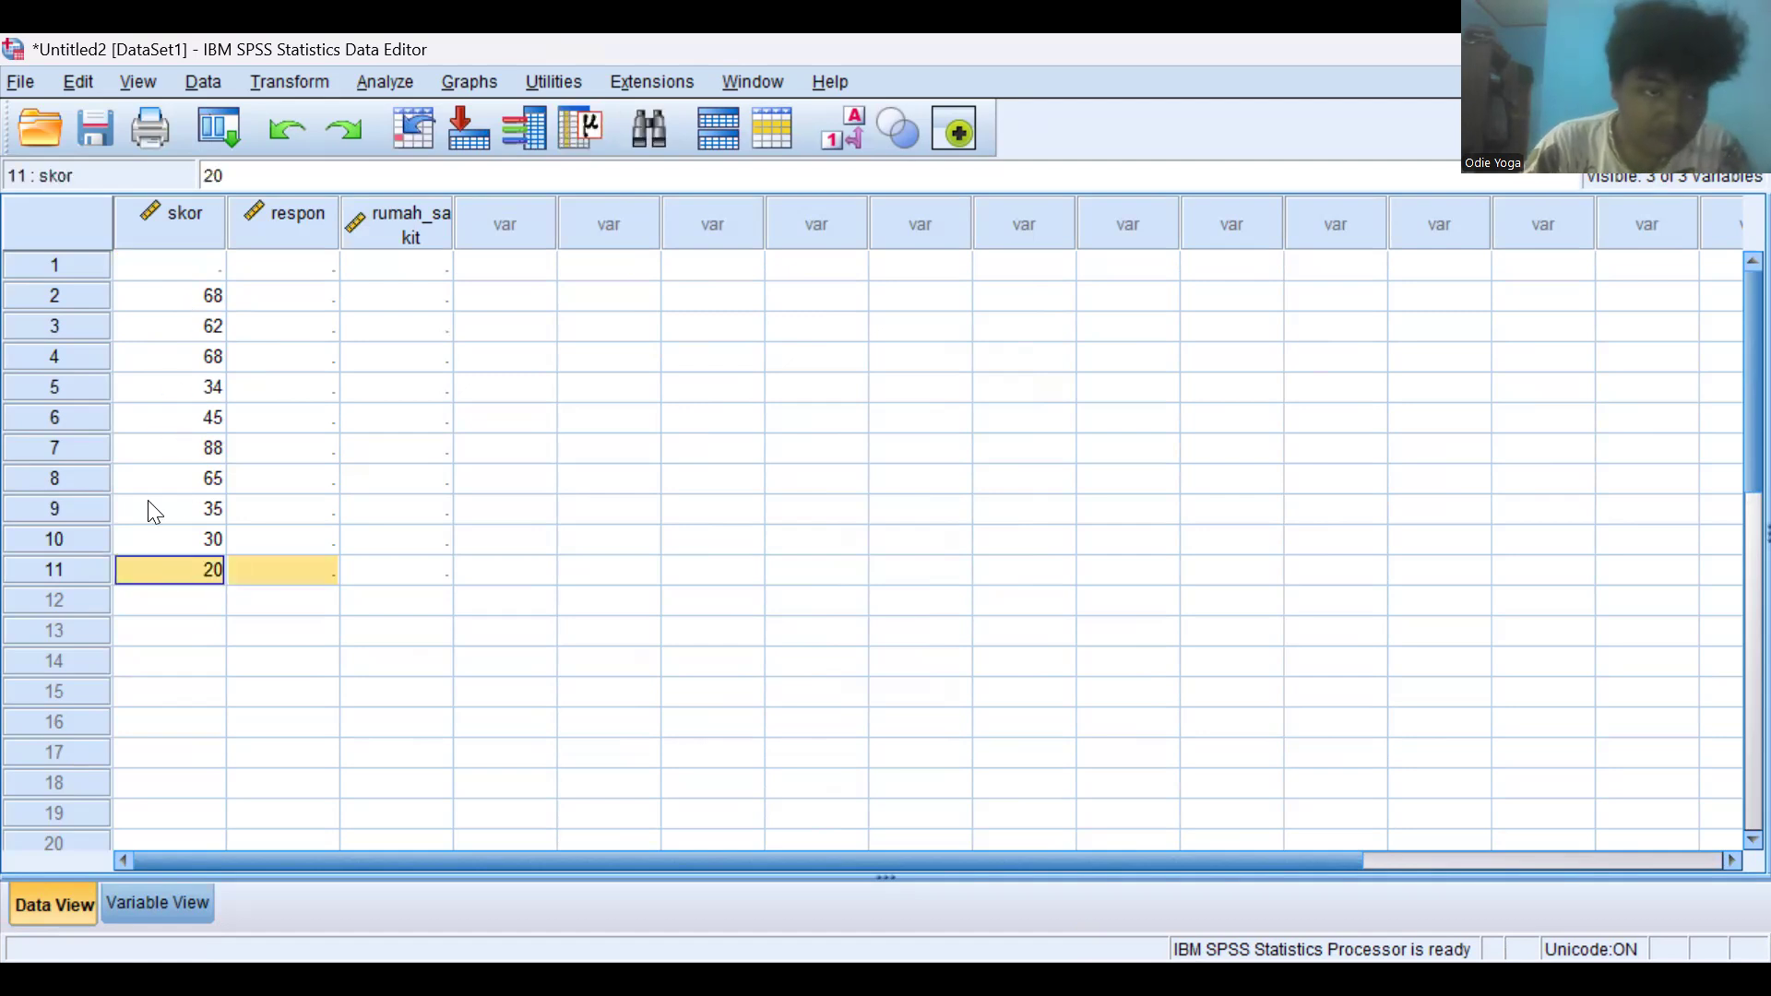
pyautogui.keyDown('shift'); pyautogui.click(179, 330); pyautogui.keyUp('shift')
pyautogui.click(179, 328)
pyautogui.moveTo(168, 300); pyautogui.dragTo(181, 570)
pyautogui.hotkey('ctrl', 'c')
pyautogui.press('Delete')
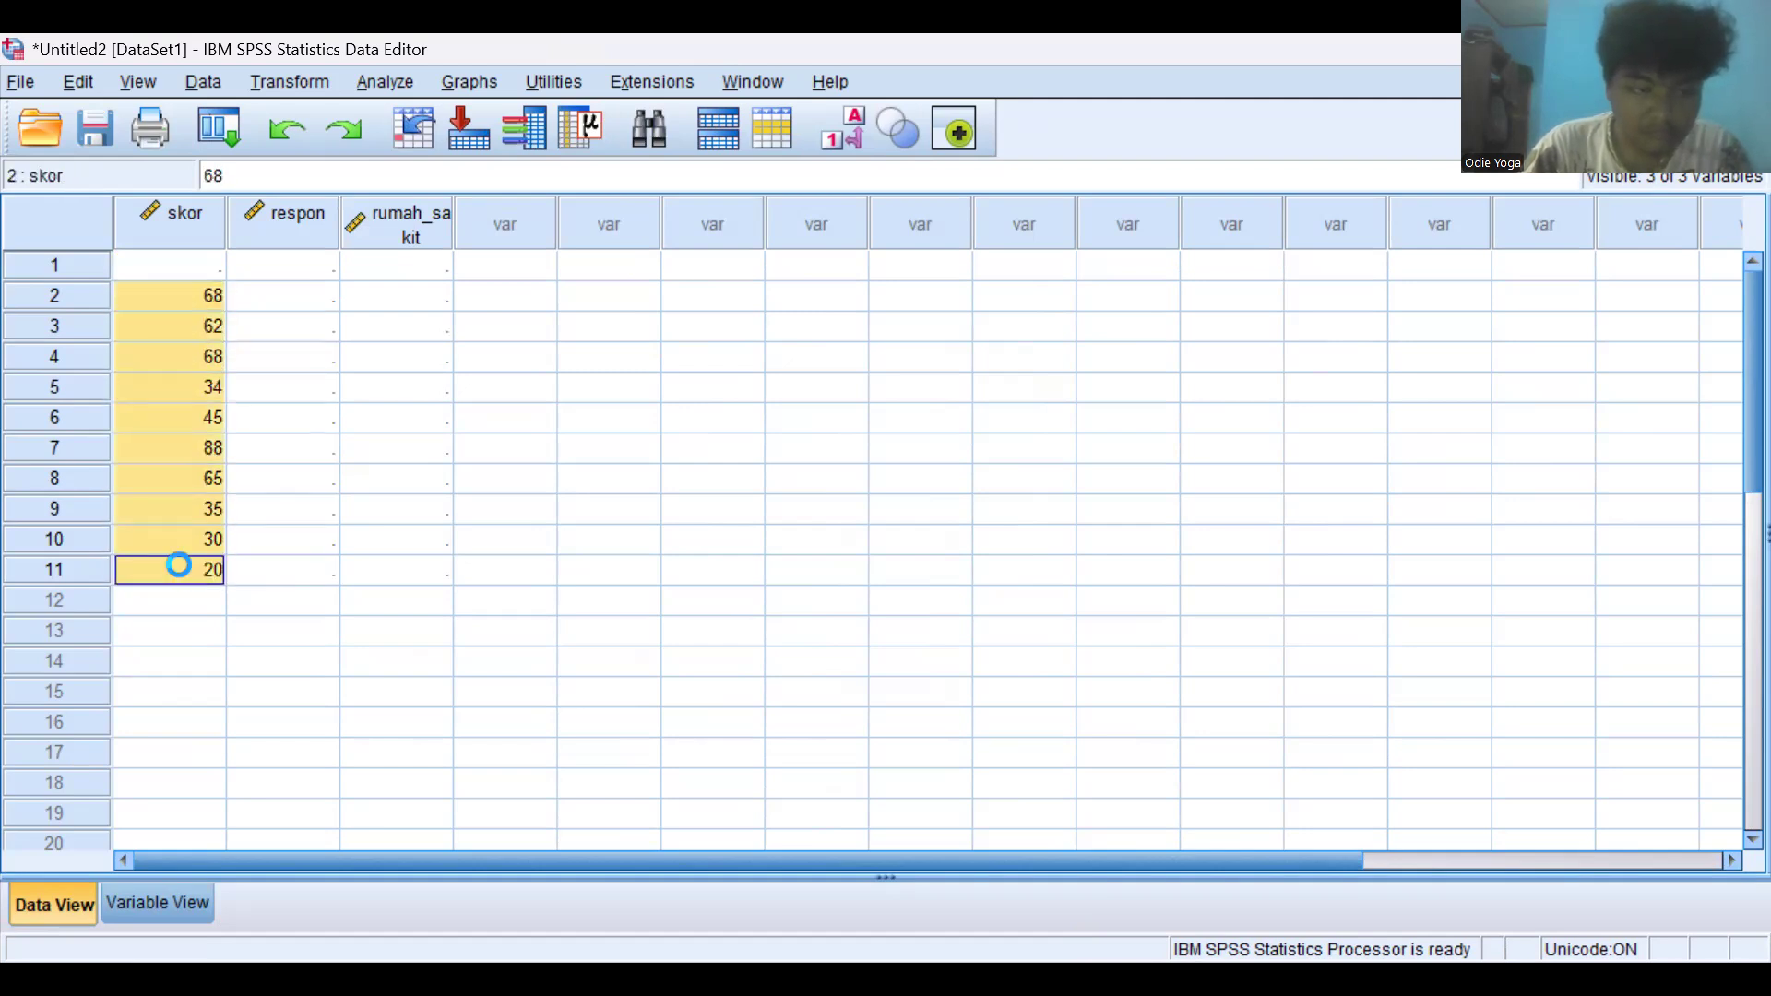
pyautogui.click(187, 268)
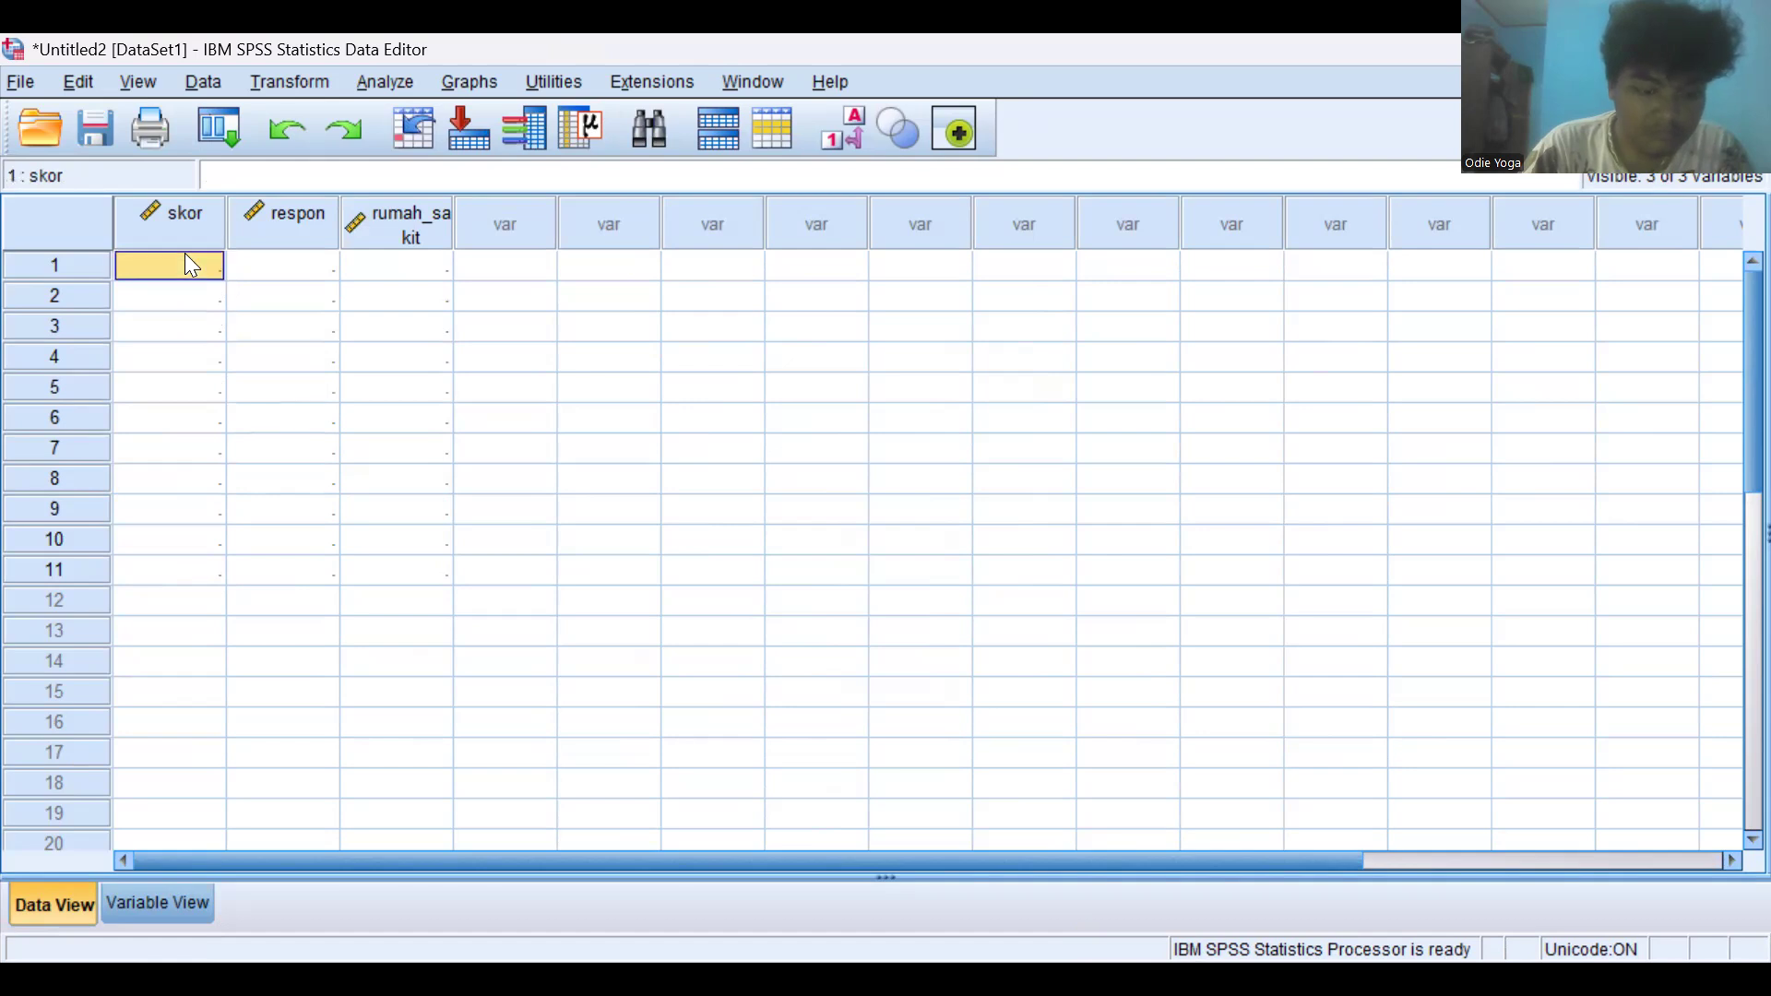
pyautogui.hotkey('ctrl', 'v')
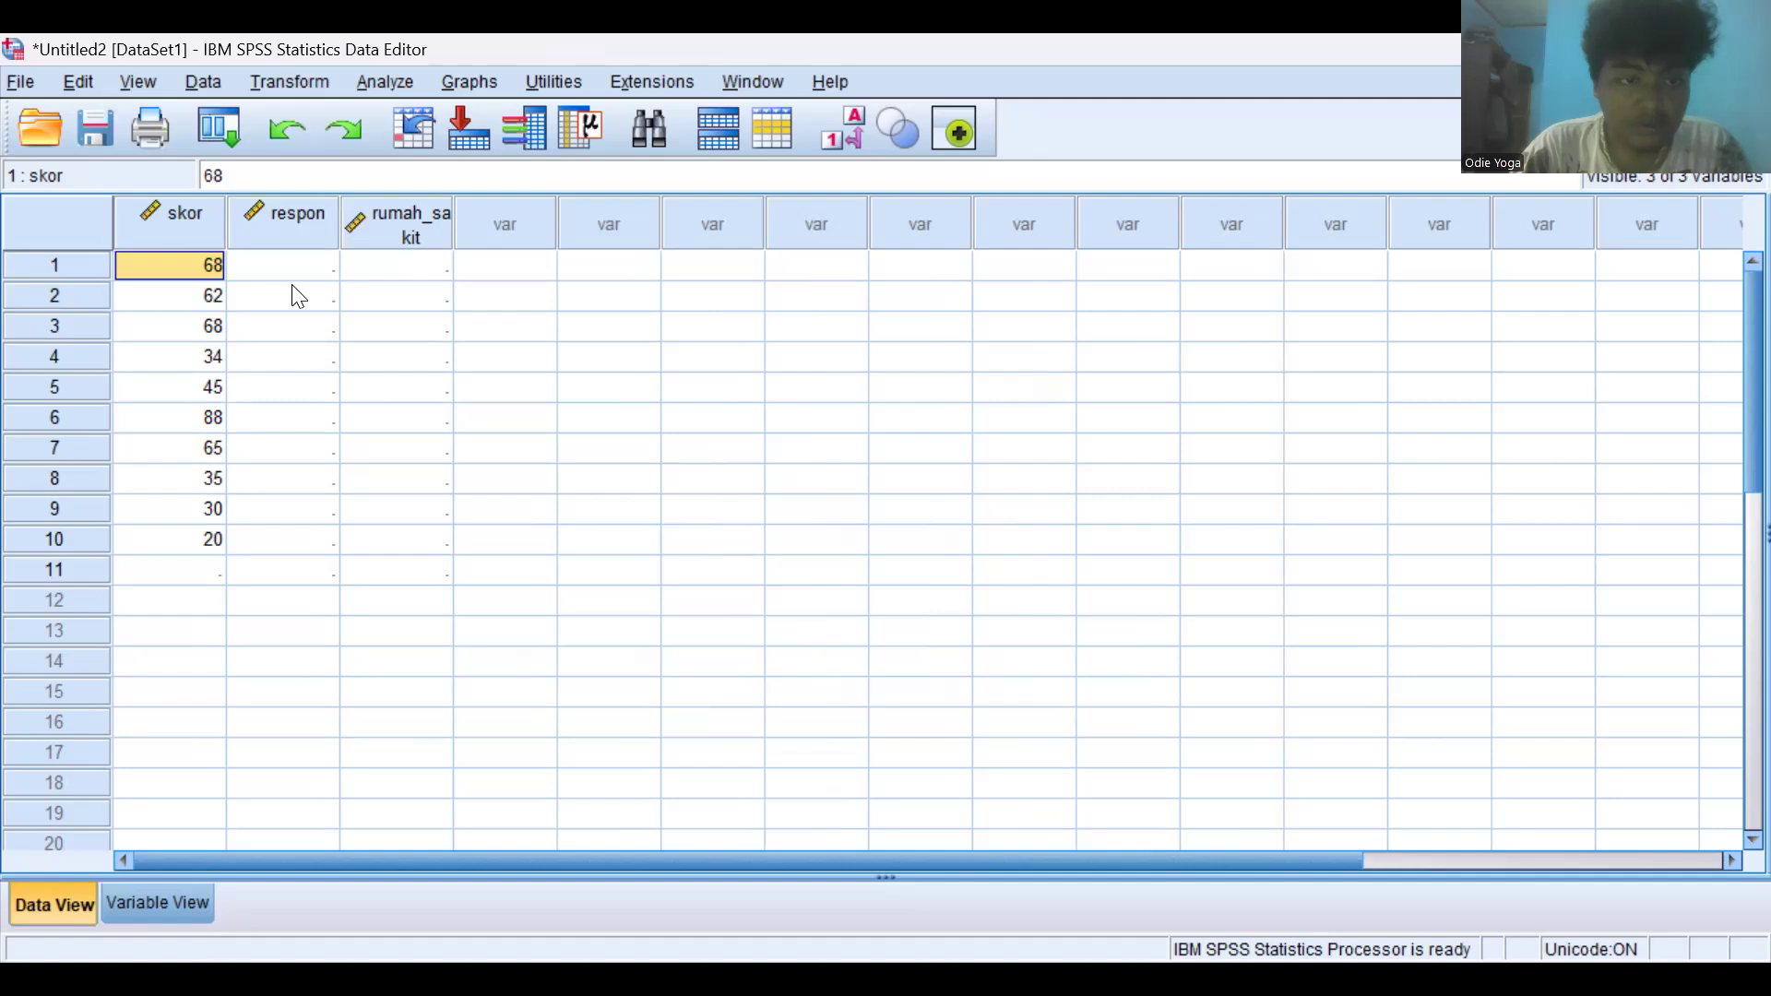
# - Try to paste the copied response values into the first cell of the respon column
pyautogui.hotkey('alt', 'Tab')
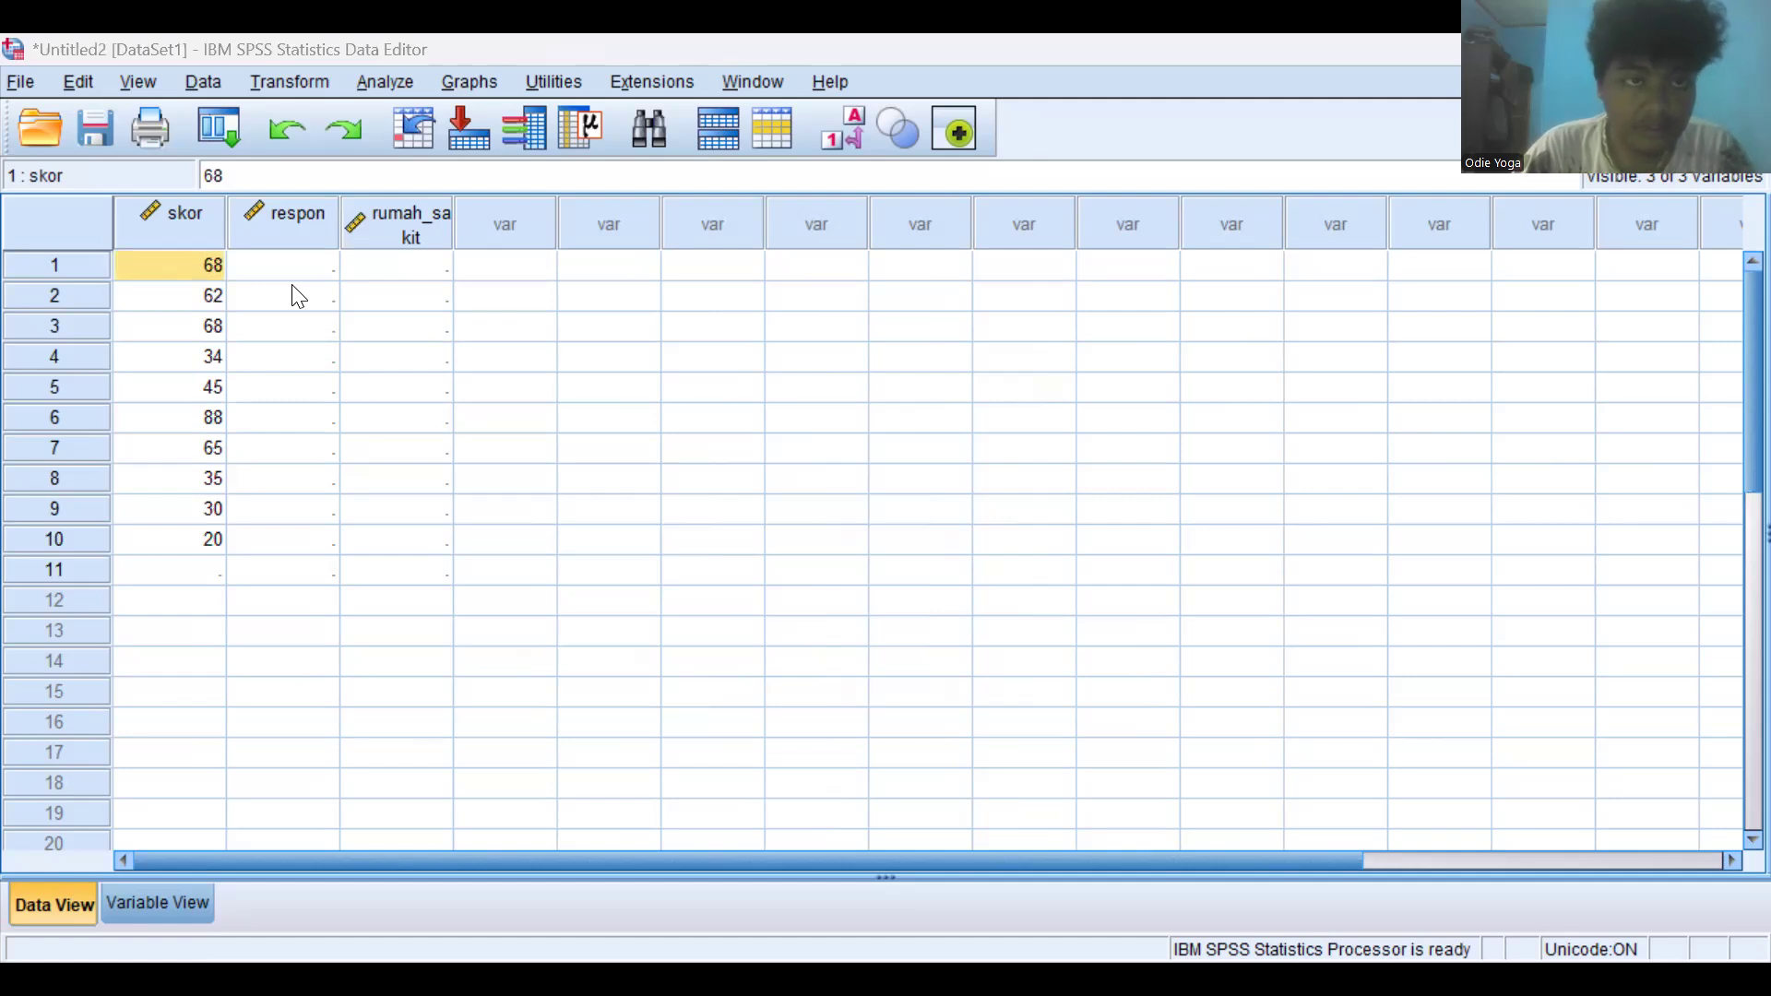
pyautogui.click(293, 270)
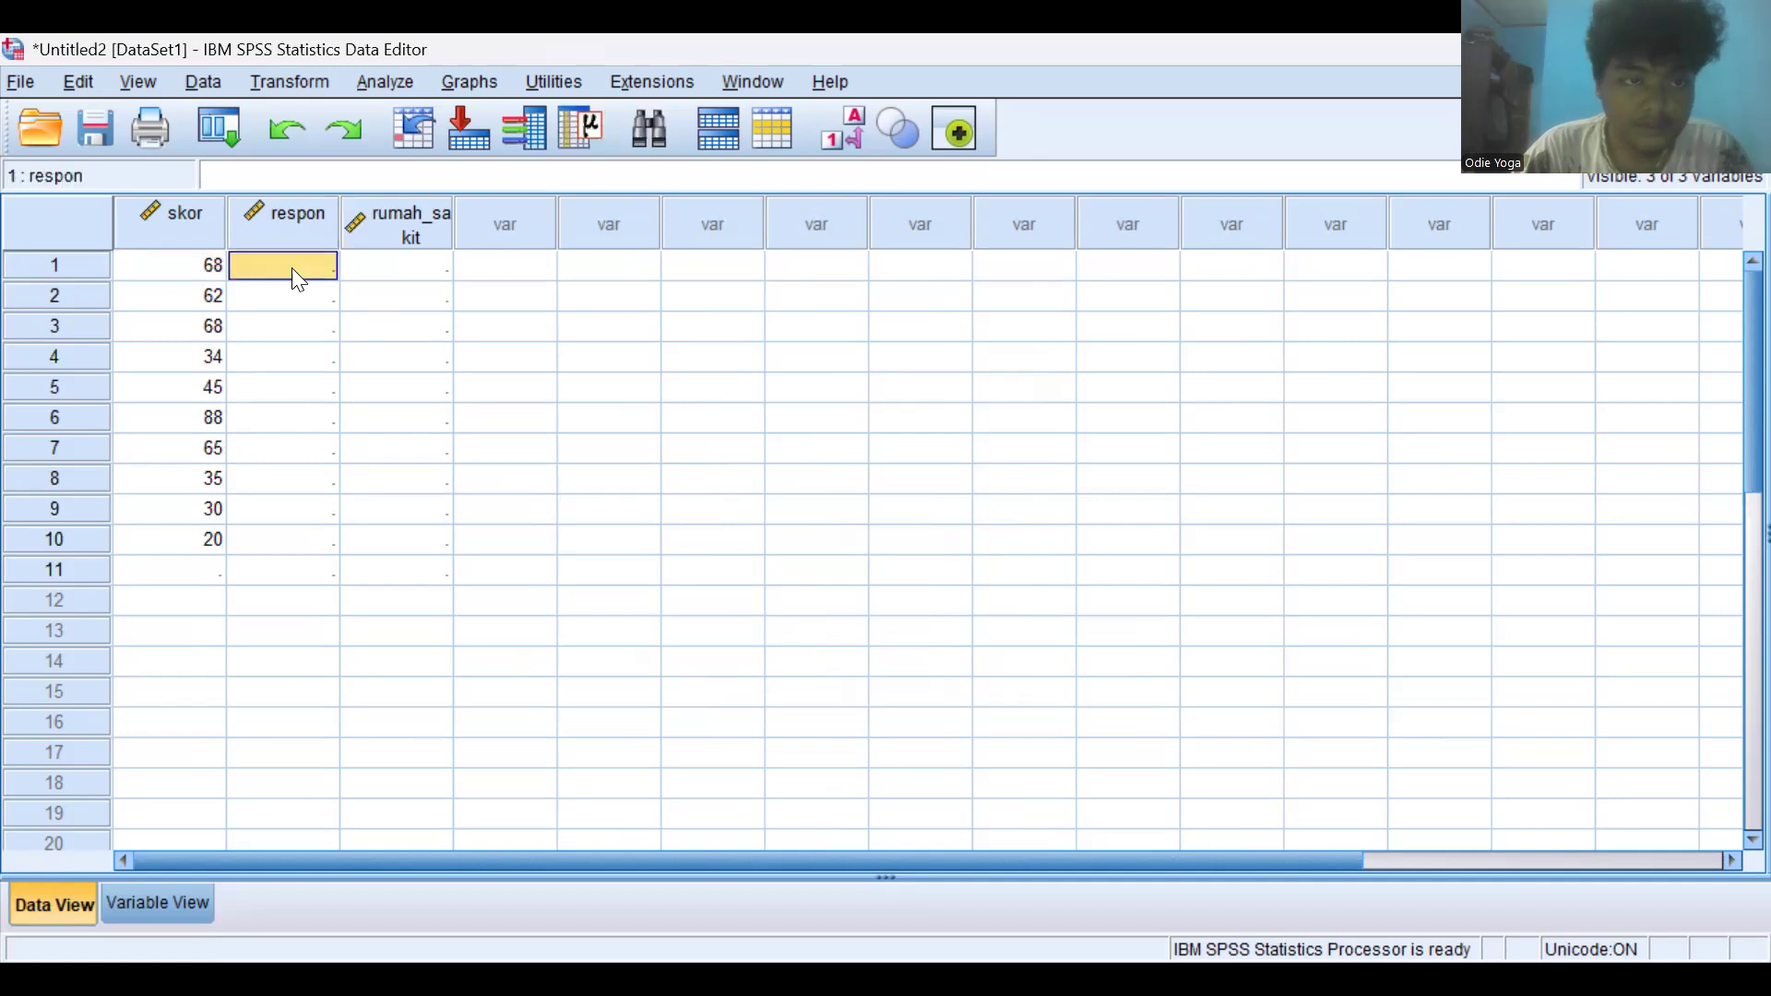
pyautogui.hotkey('ctrl', 'v')
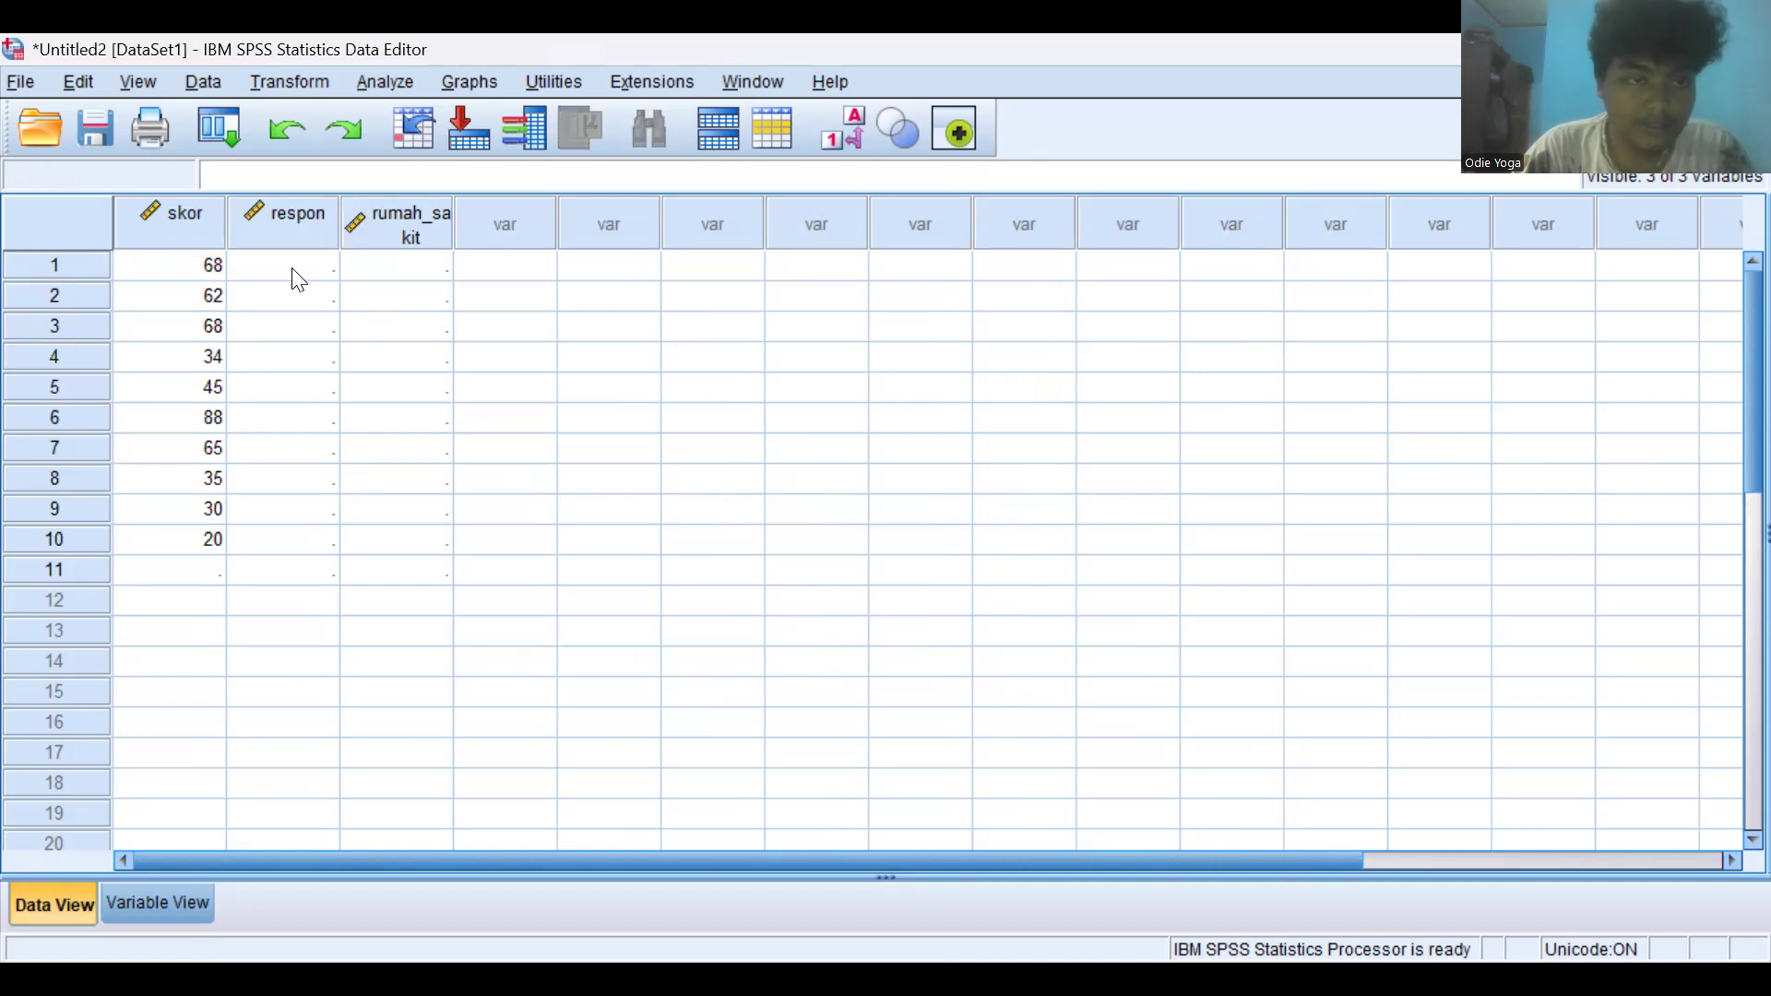
pyautogui.click(292, 267)
pyautogui.hotkey('ctrl', 'v')
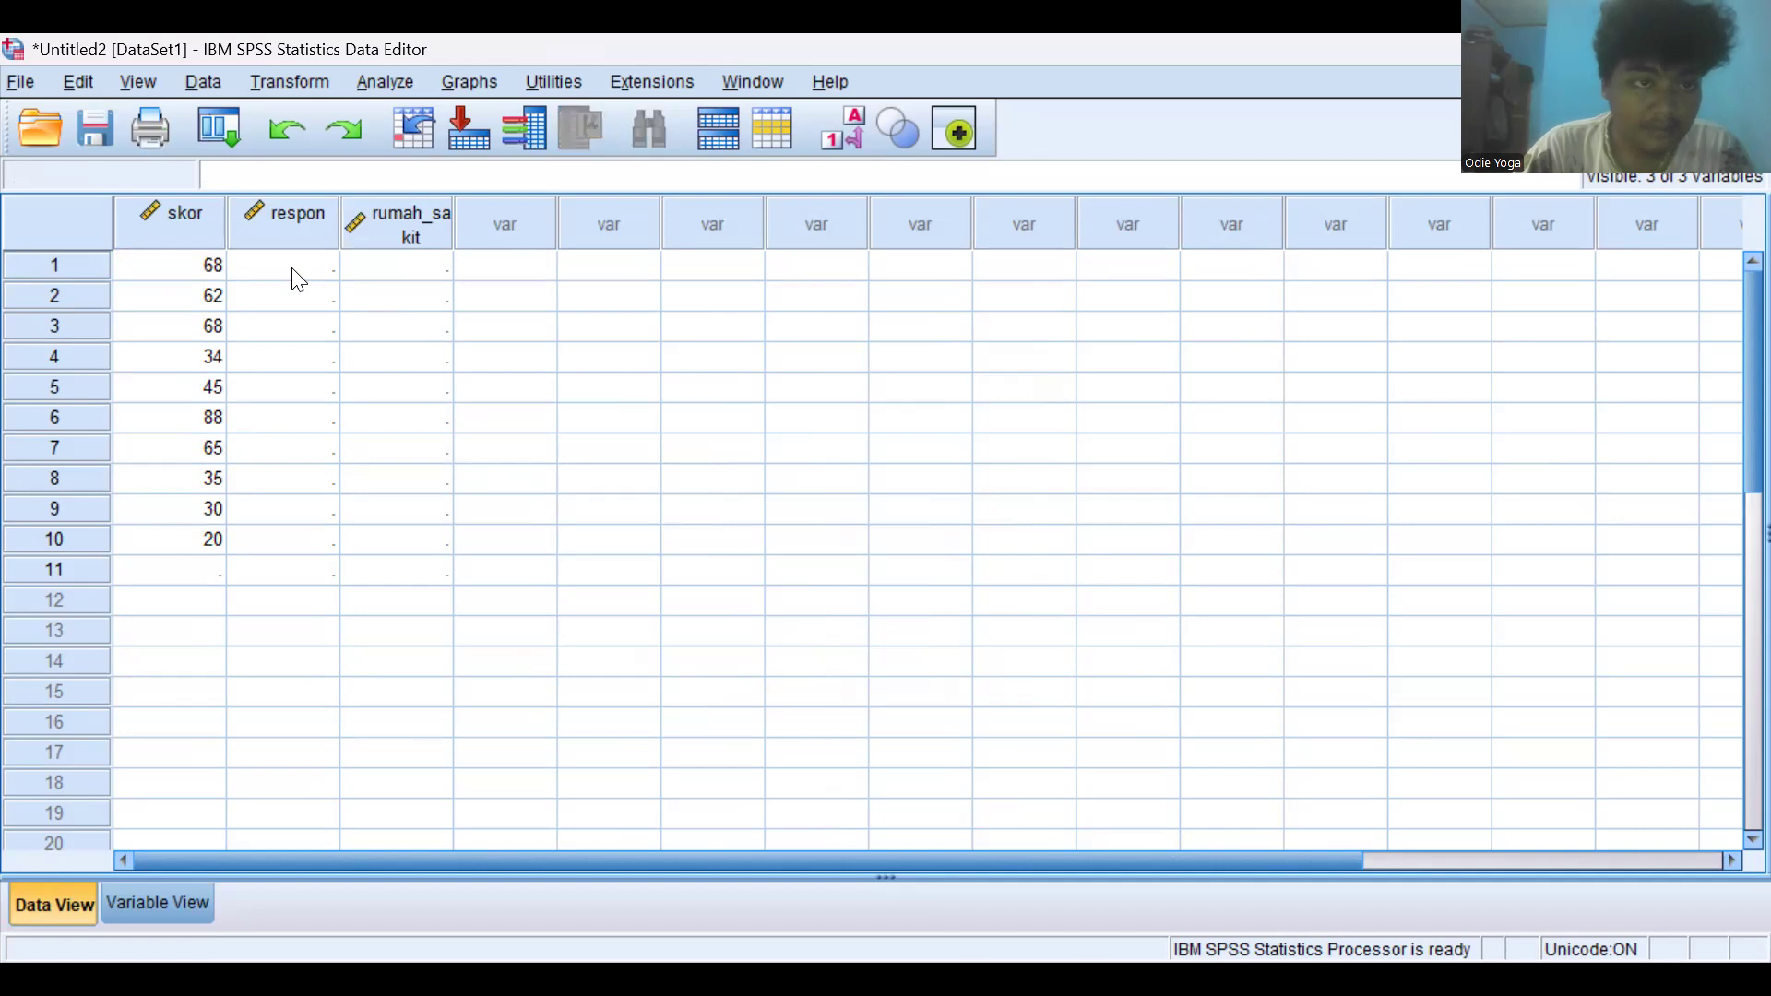
pyautogui.click(291, 268)
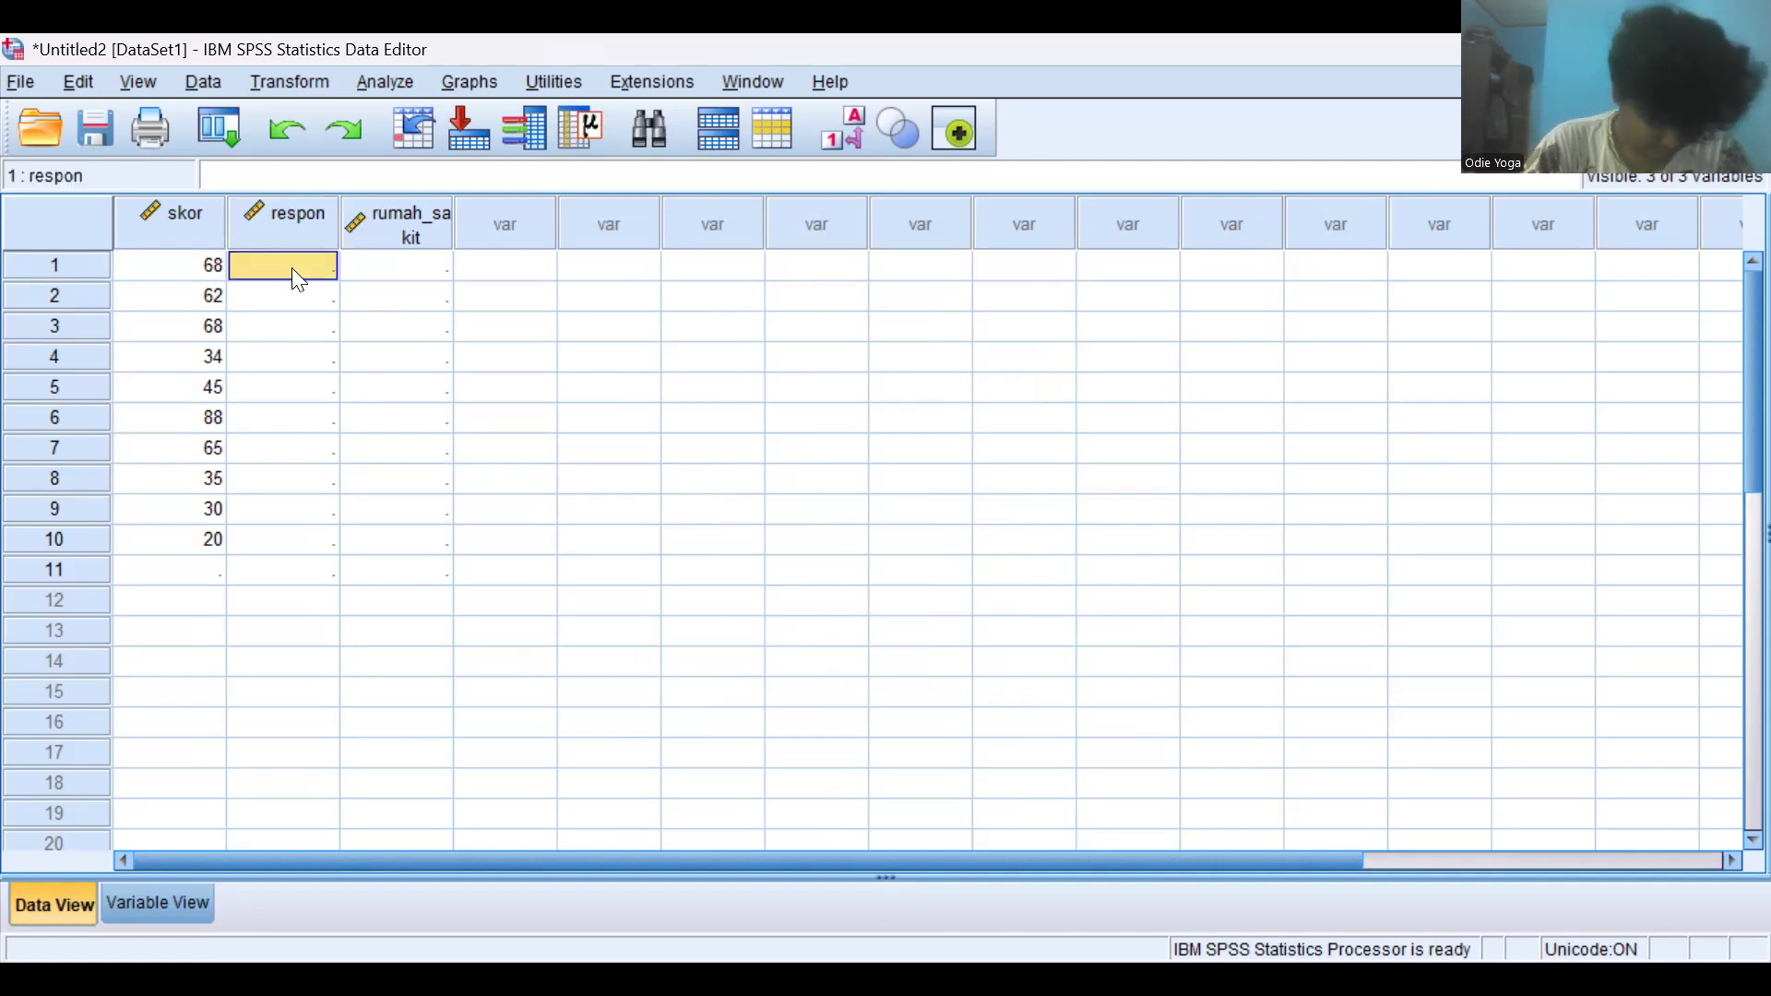
# - Try to enter Sangat Memuaskan in the first respon cell
pyautogui.click(274, 356)
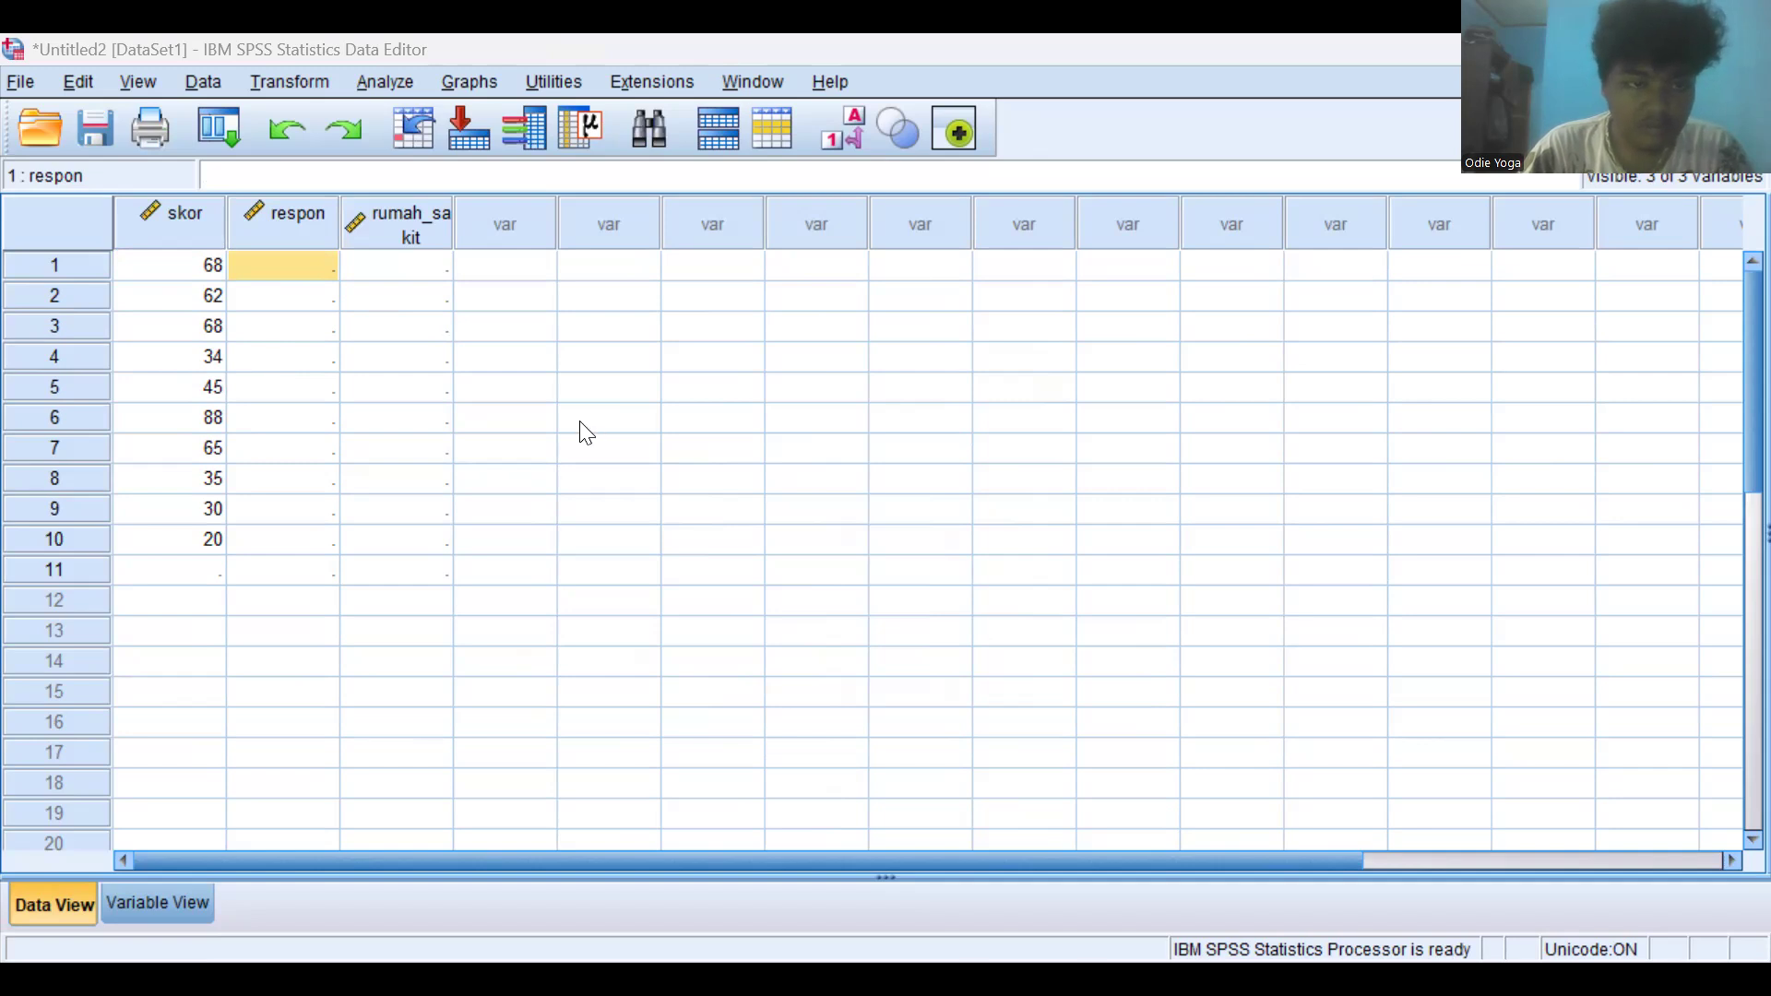
pyautogui.click(274, 270)
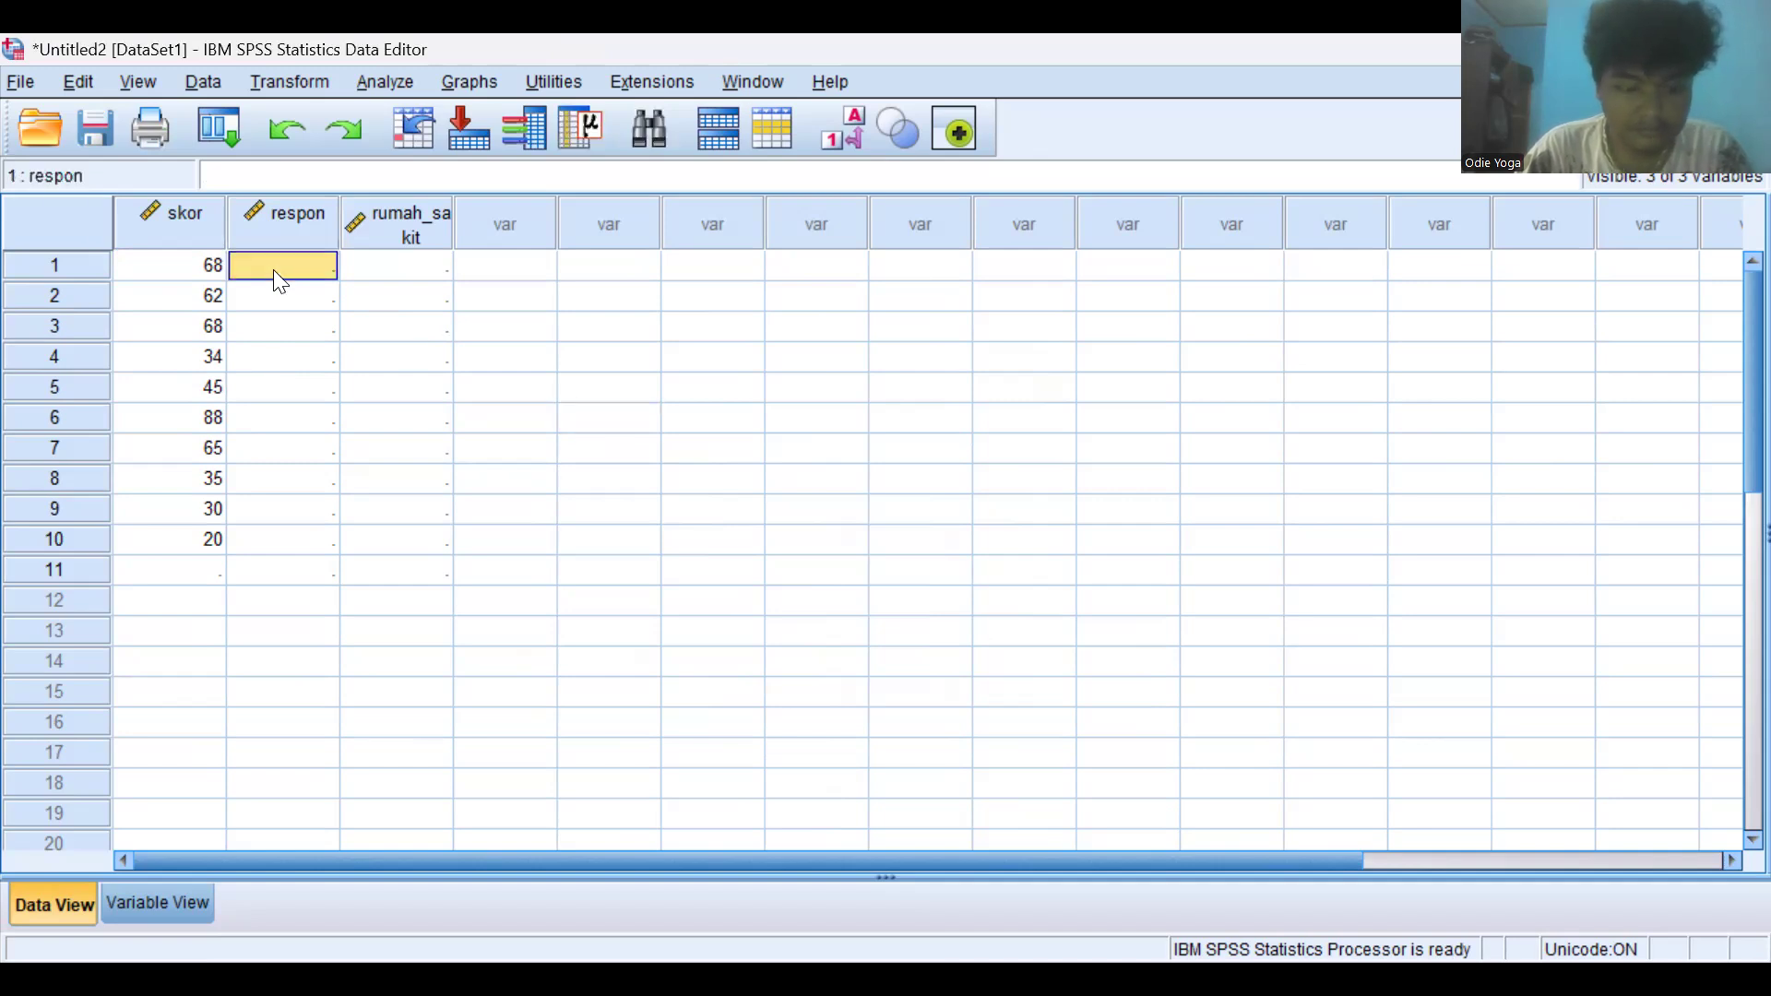
pyautogui.click(274, 269)
pyautogui.click(274, 270)
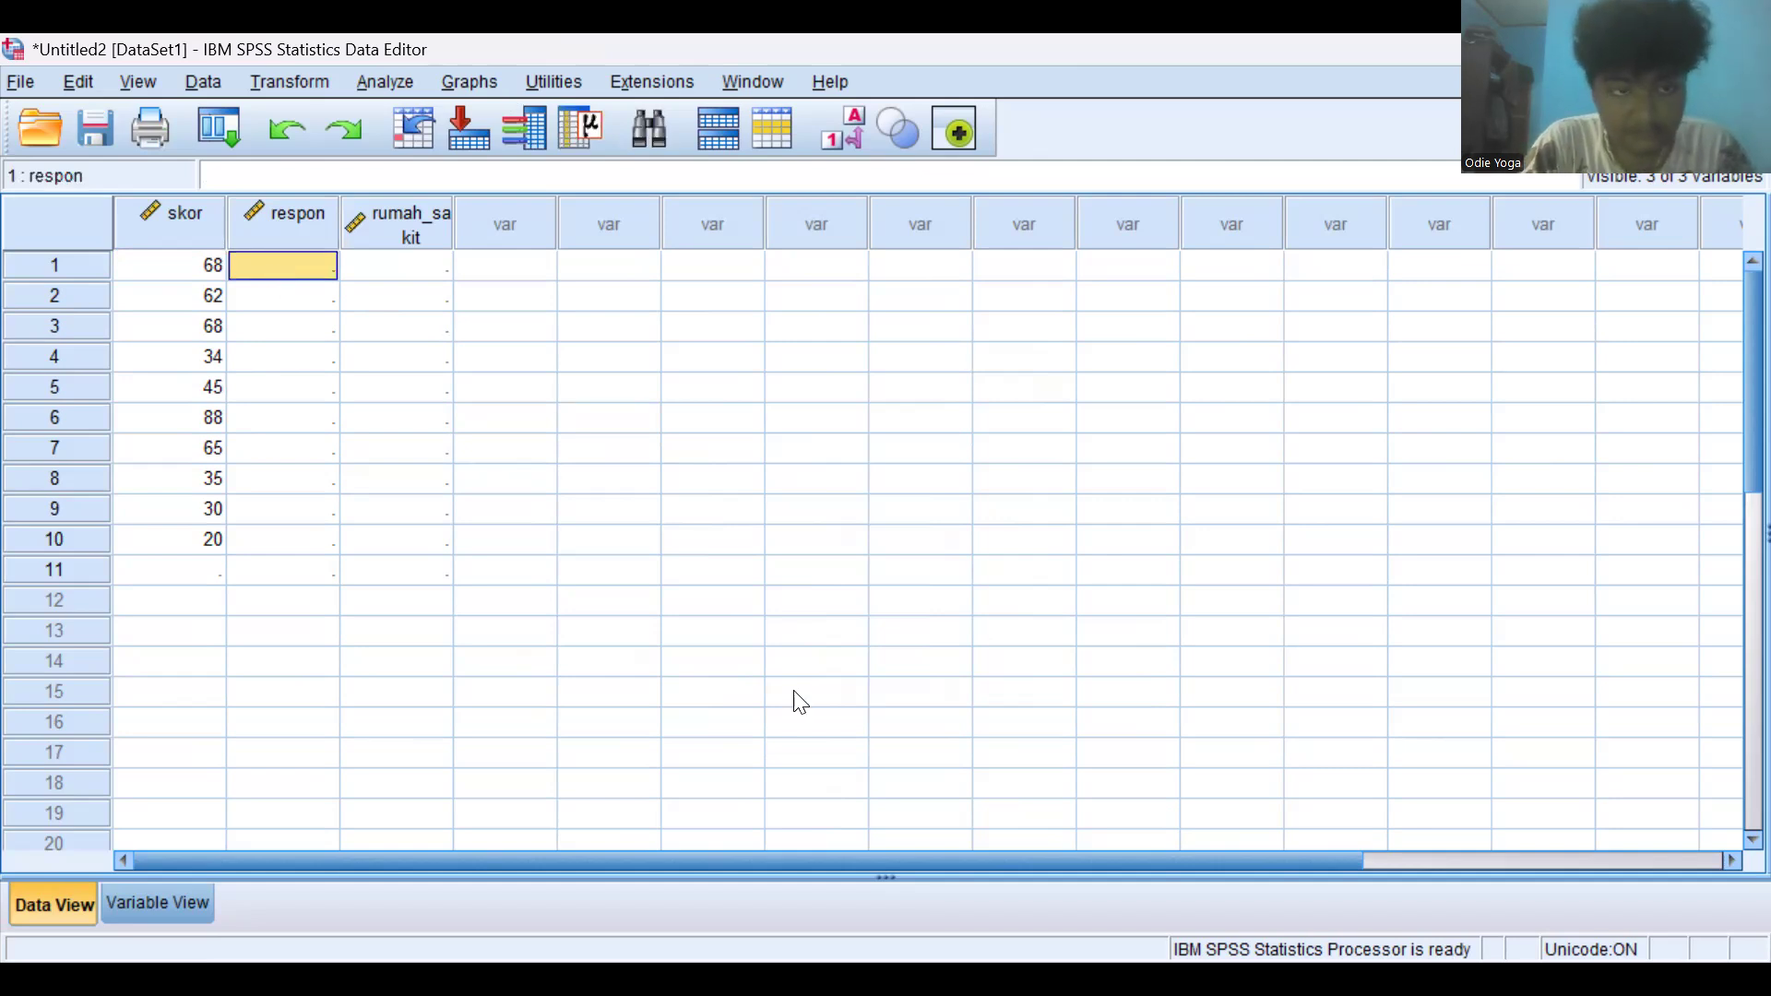
pyautogui.write('San')
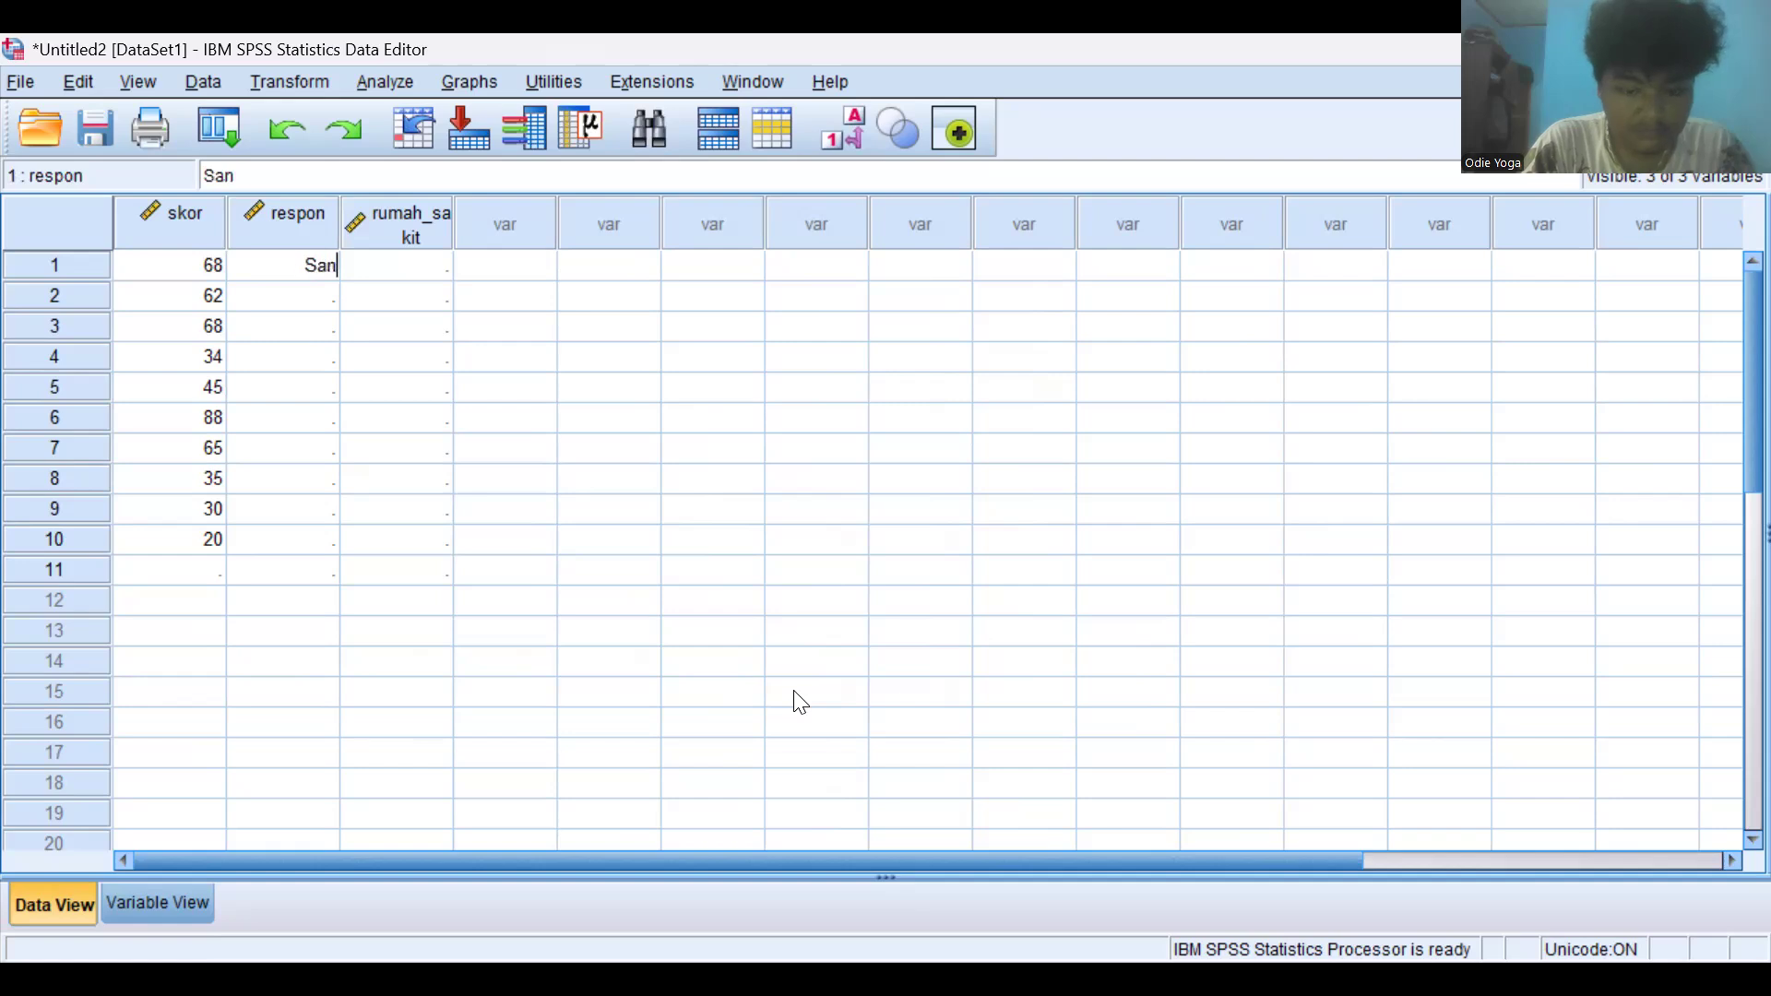
pyautogui.write('gat M')
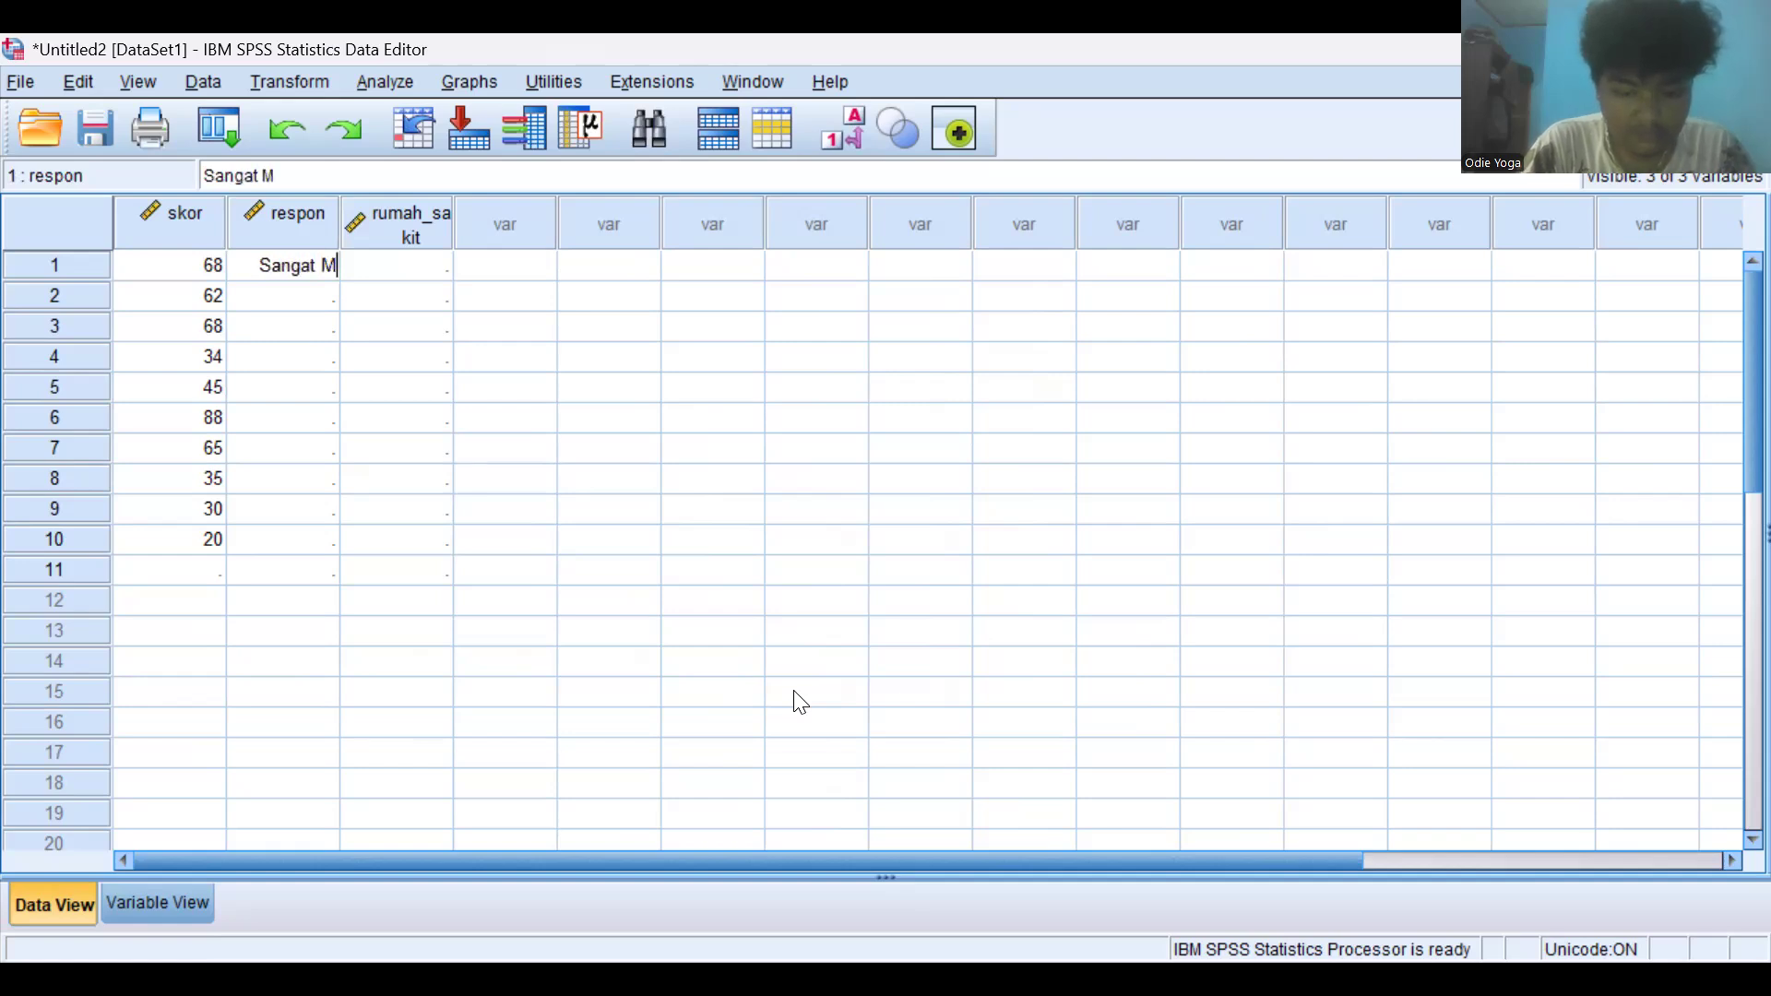
pyautogui.write('Emuaska')
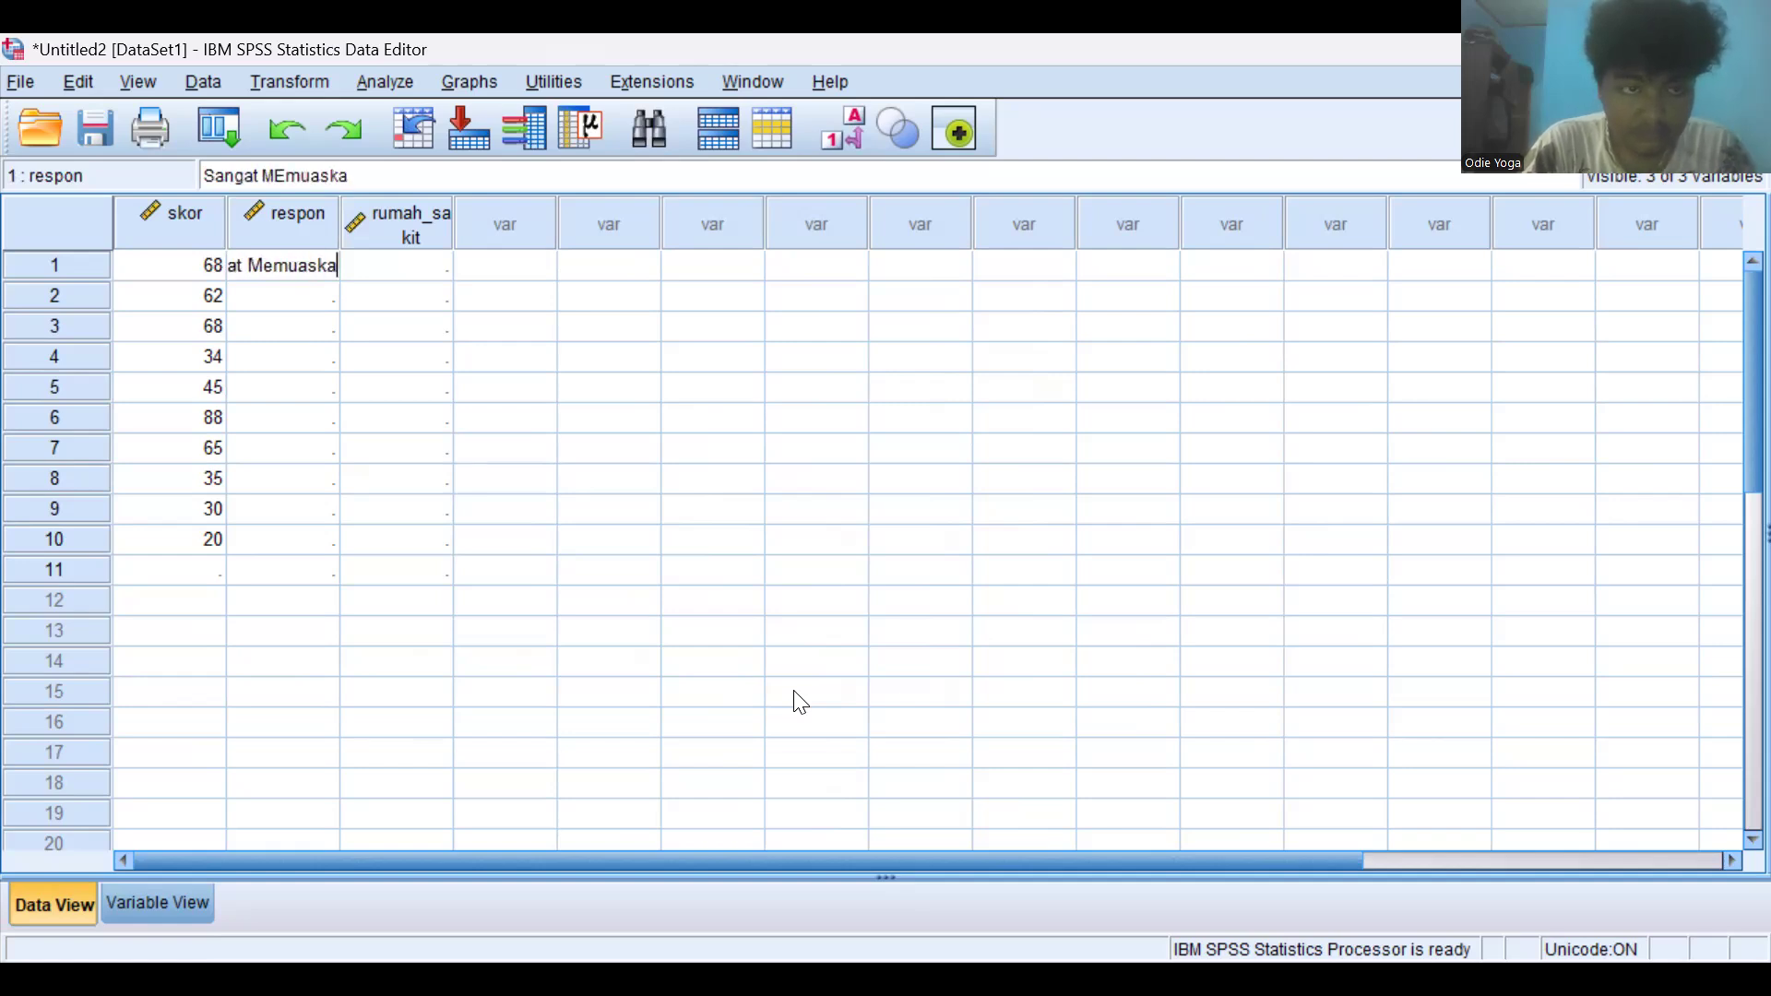
pyautogui.write('n')
pyautogui.press('Return')
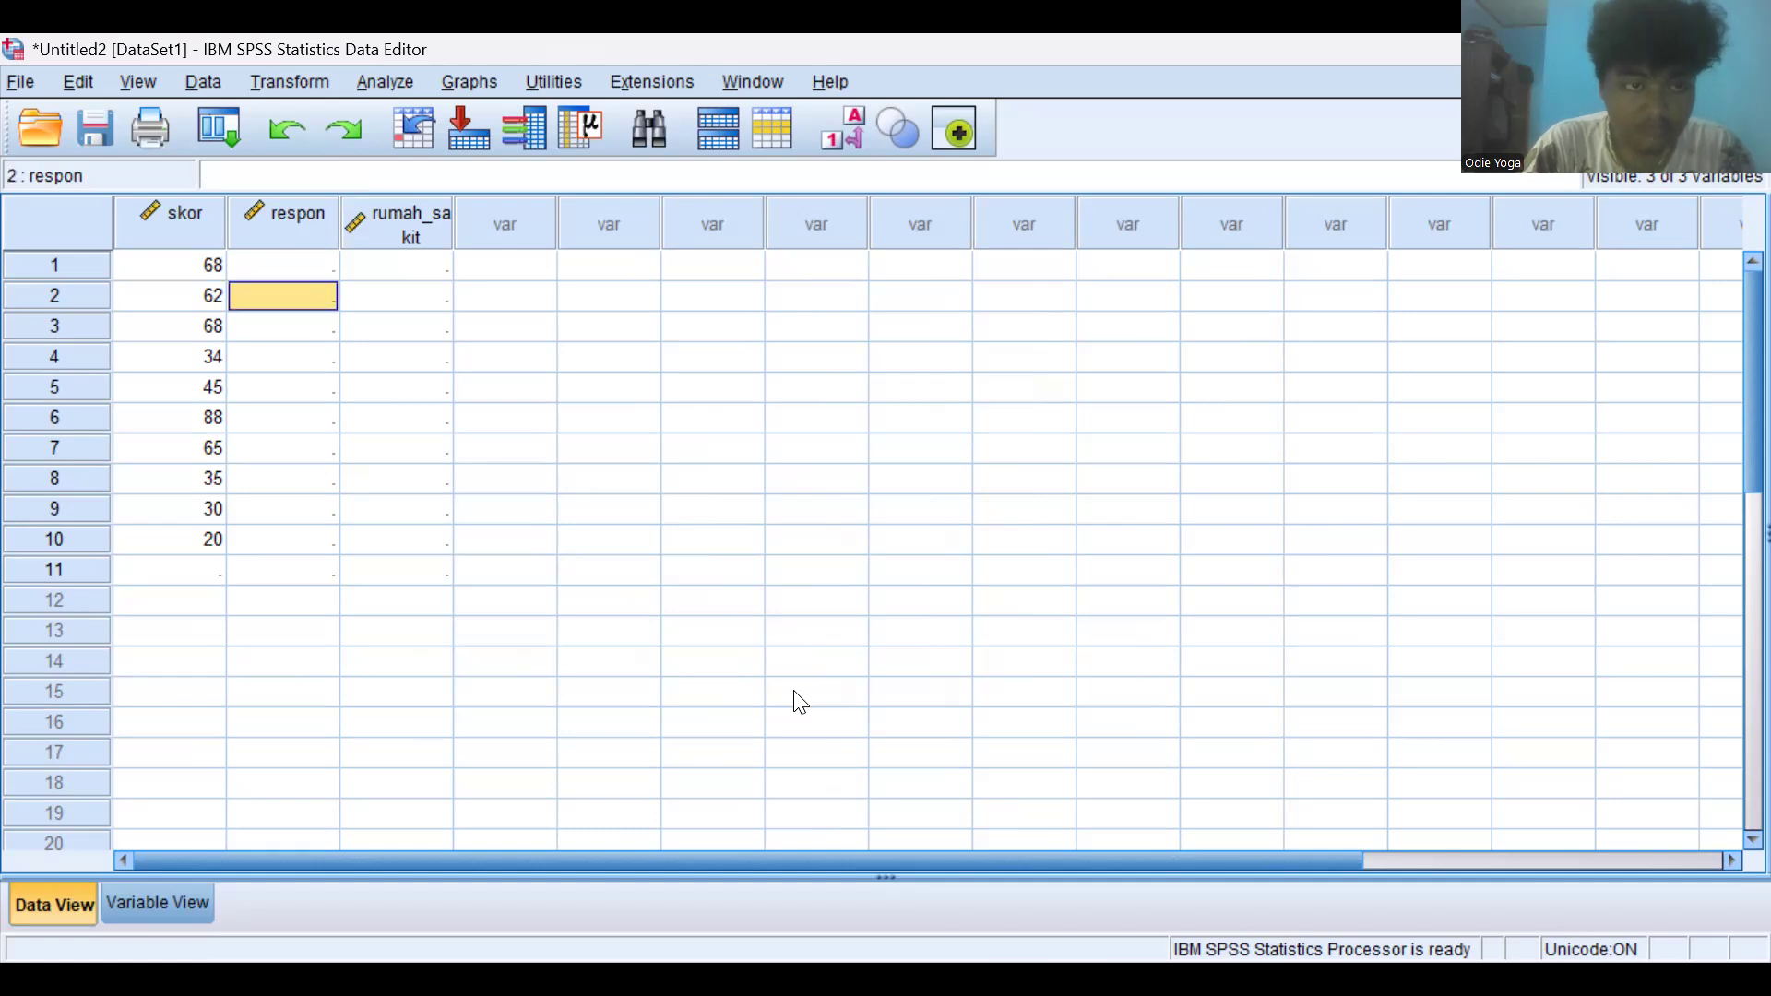
# - Set the decimals of the respon and rumah_sakit variables to 0
pyautogui.click(289, 264)
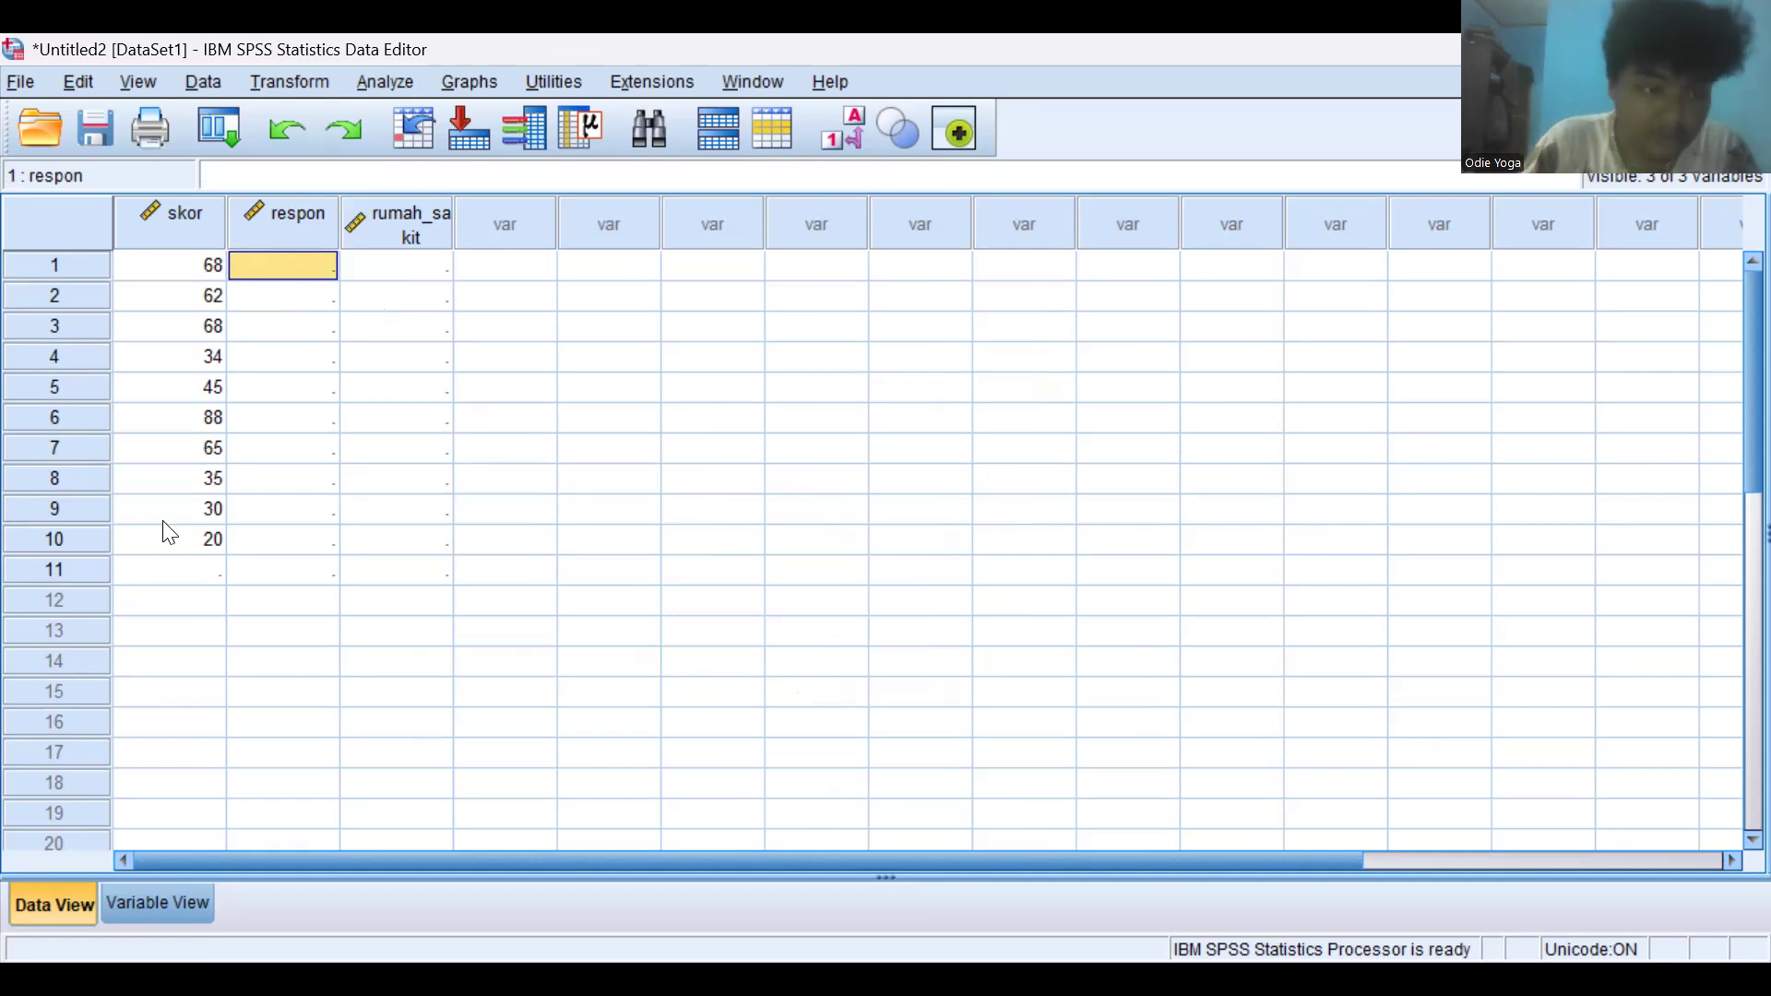
pyautogui.click(178, 904)
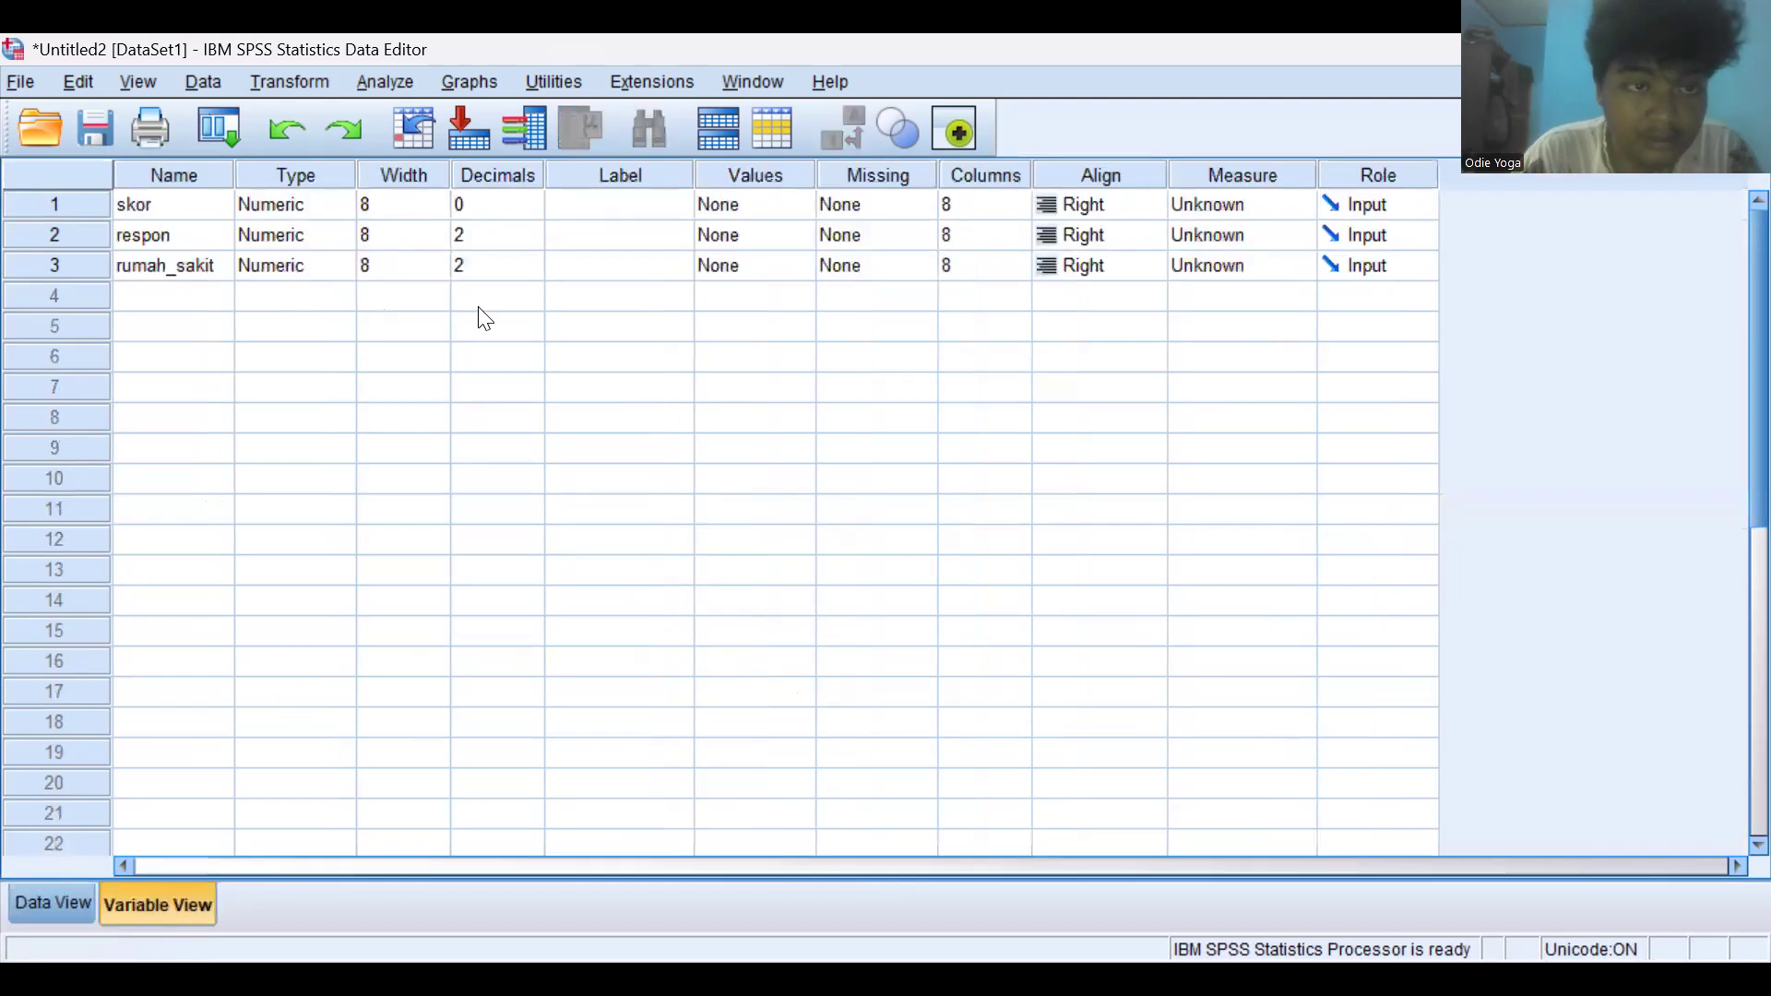
pyautogui.click(482, 264)
pyautogui.click(511, 233)
pyautogui.click(532, 241)
pyautogui.click(532, 241)
pyautogui.click(532, 273)
pyautogui.click(532, 271)
pyautogui.click(532, 271)
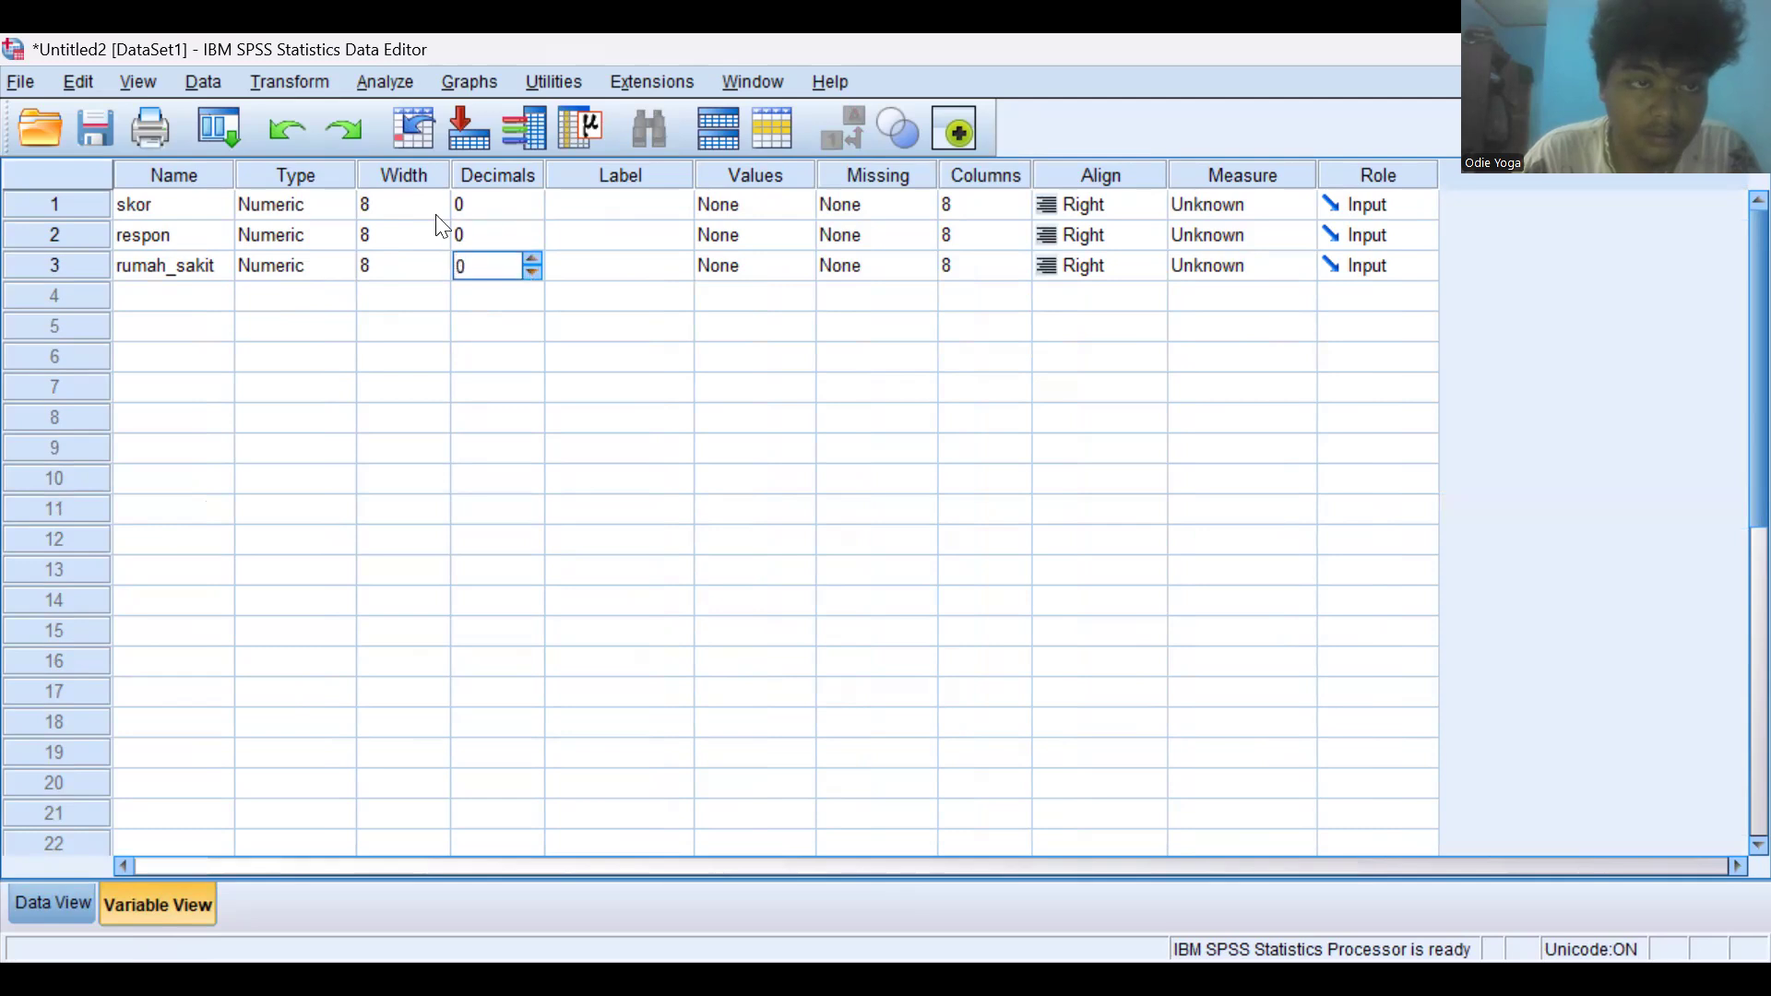
# - Try to enter rumah sakit in the first respon cell
pyautogui.click(88, 904)
pyautogui.click(263, 271)
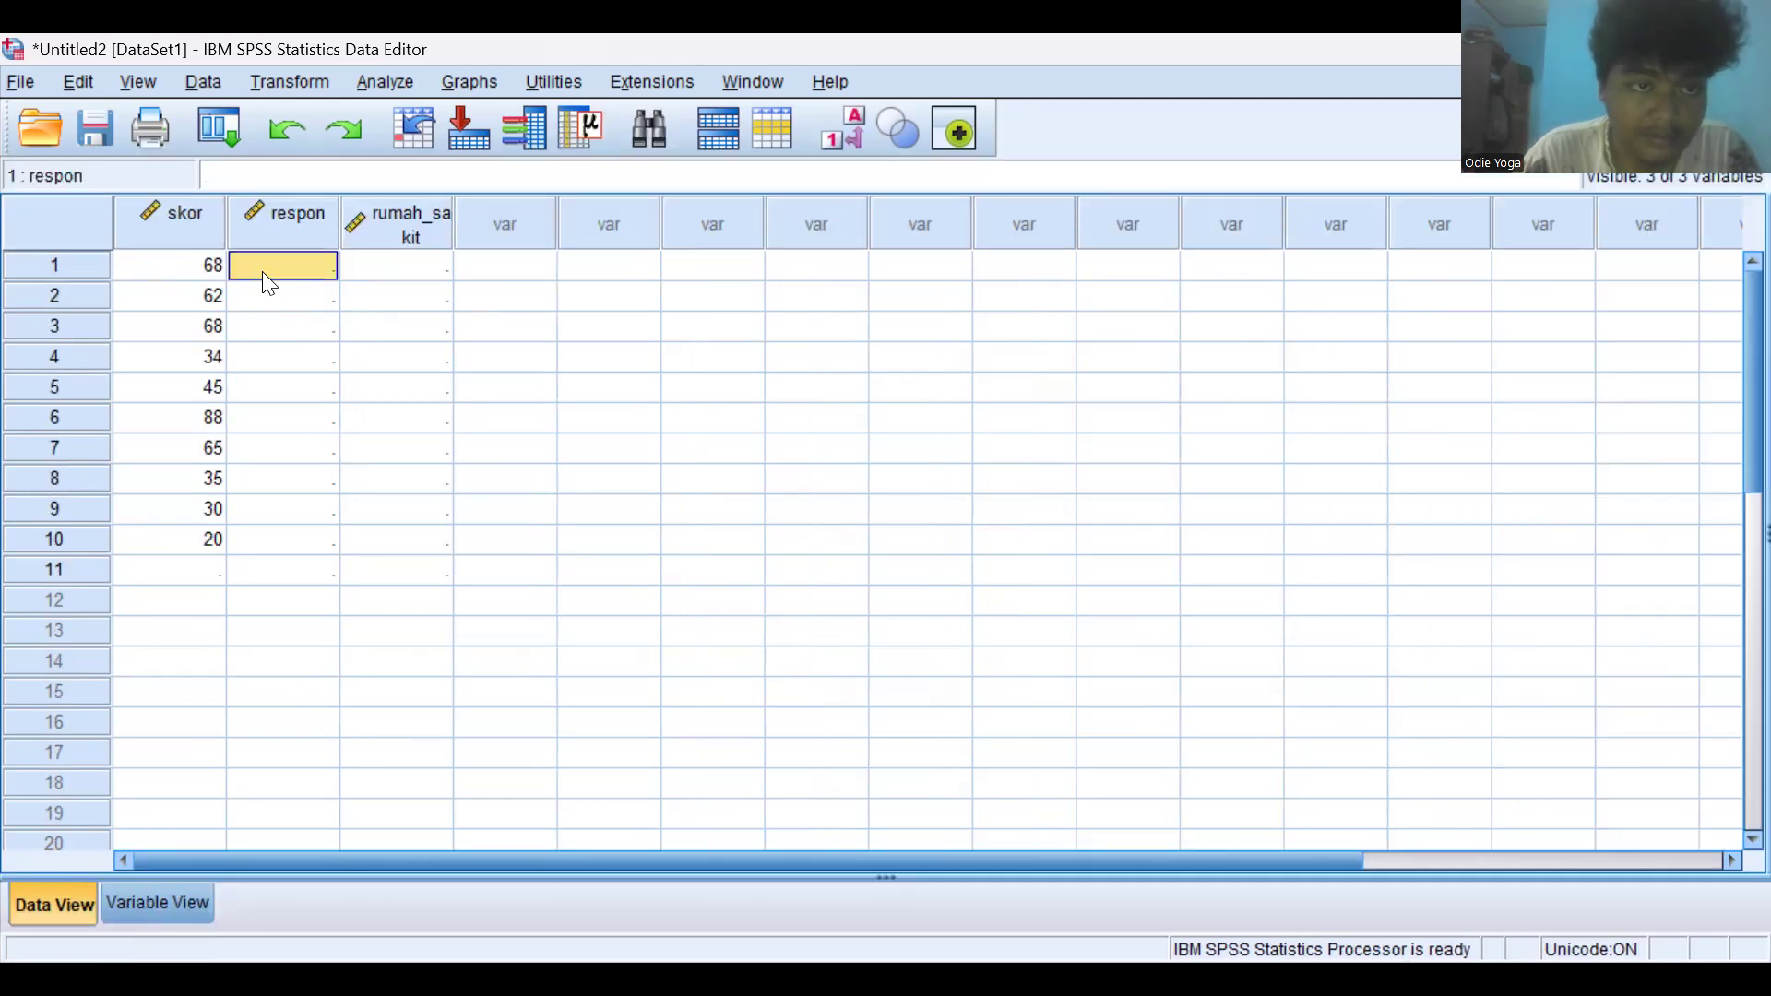
pyautogui.write('ru')
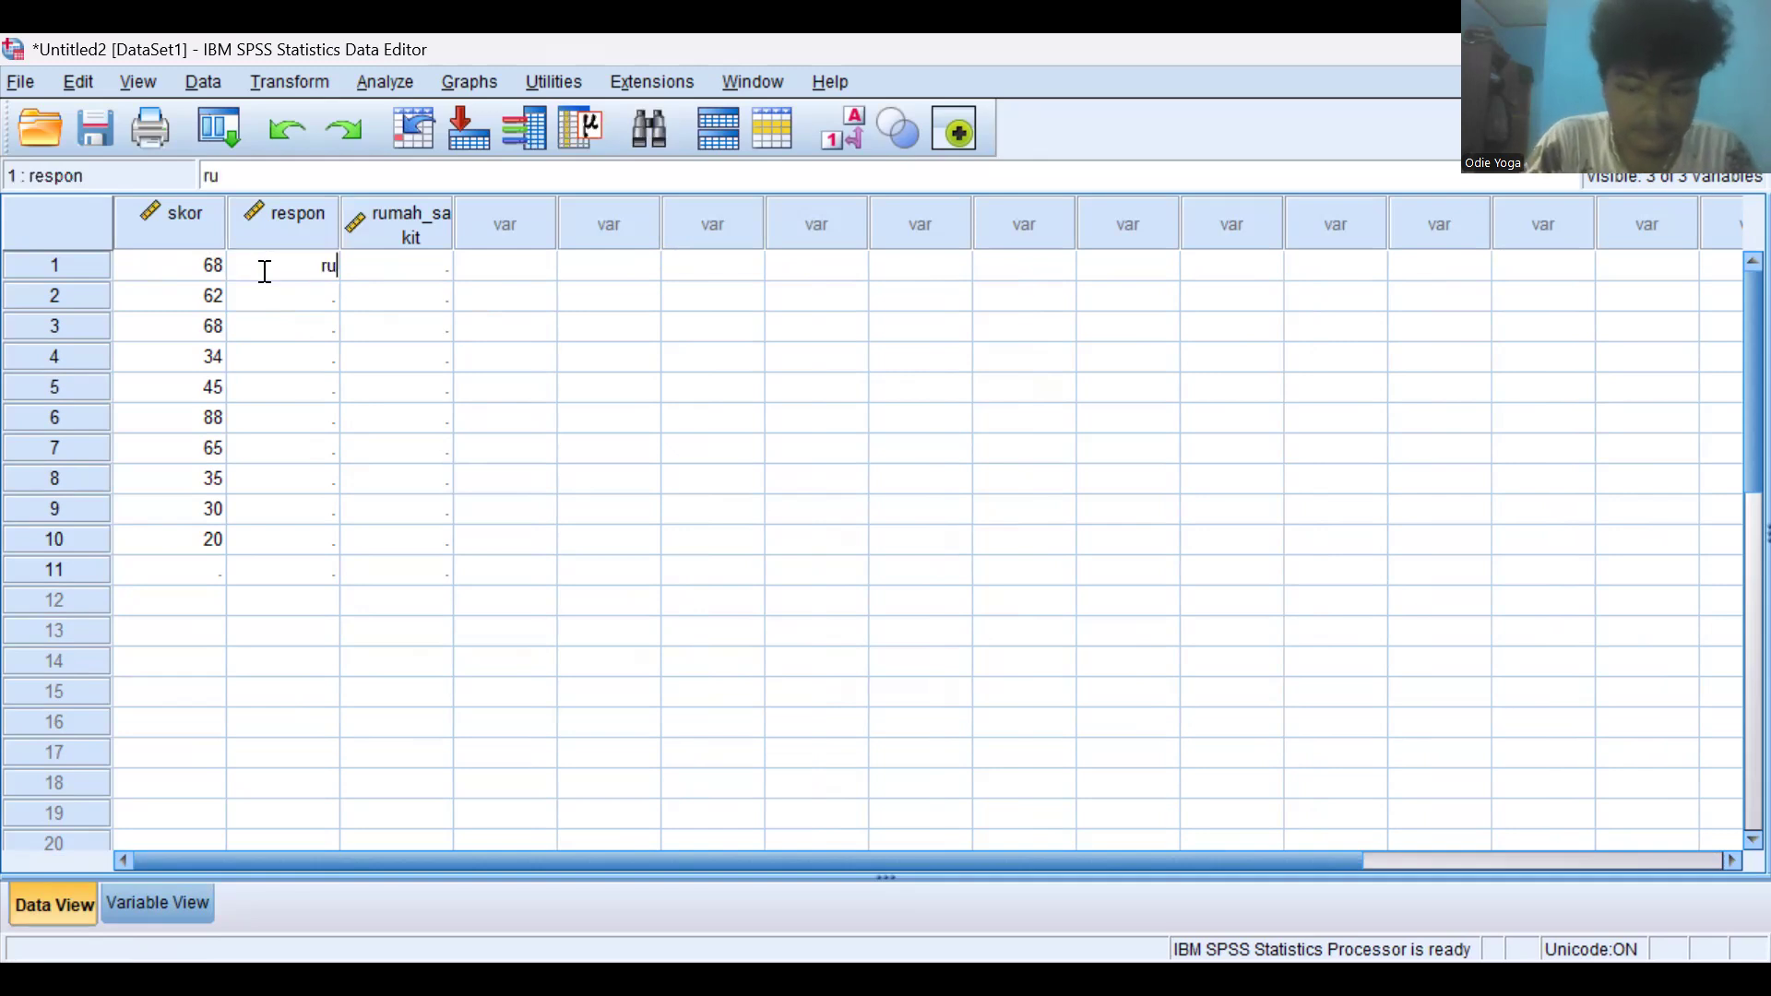
pyautogui.write('mah sakit')
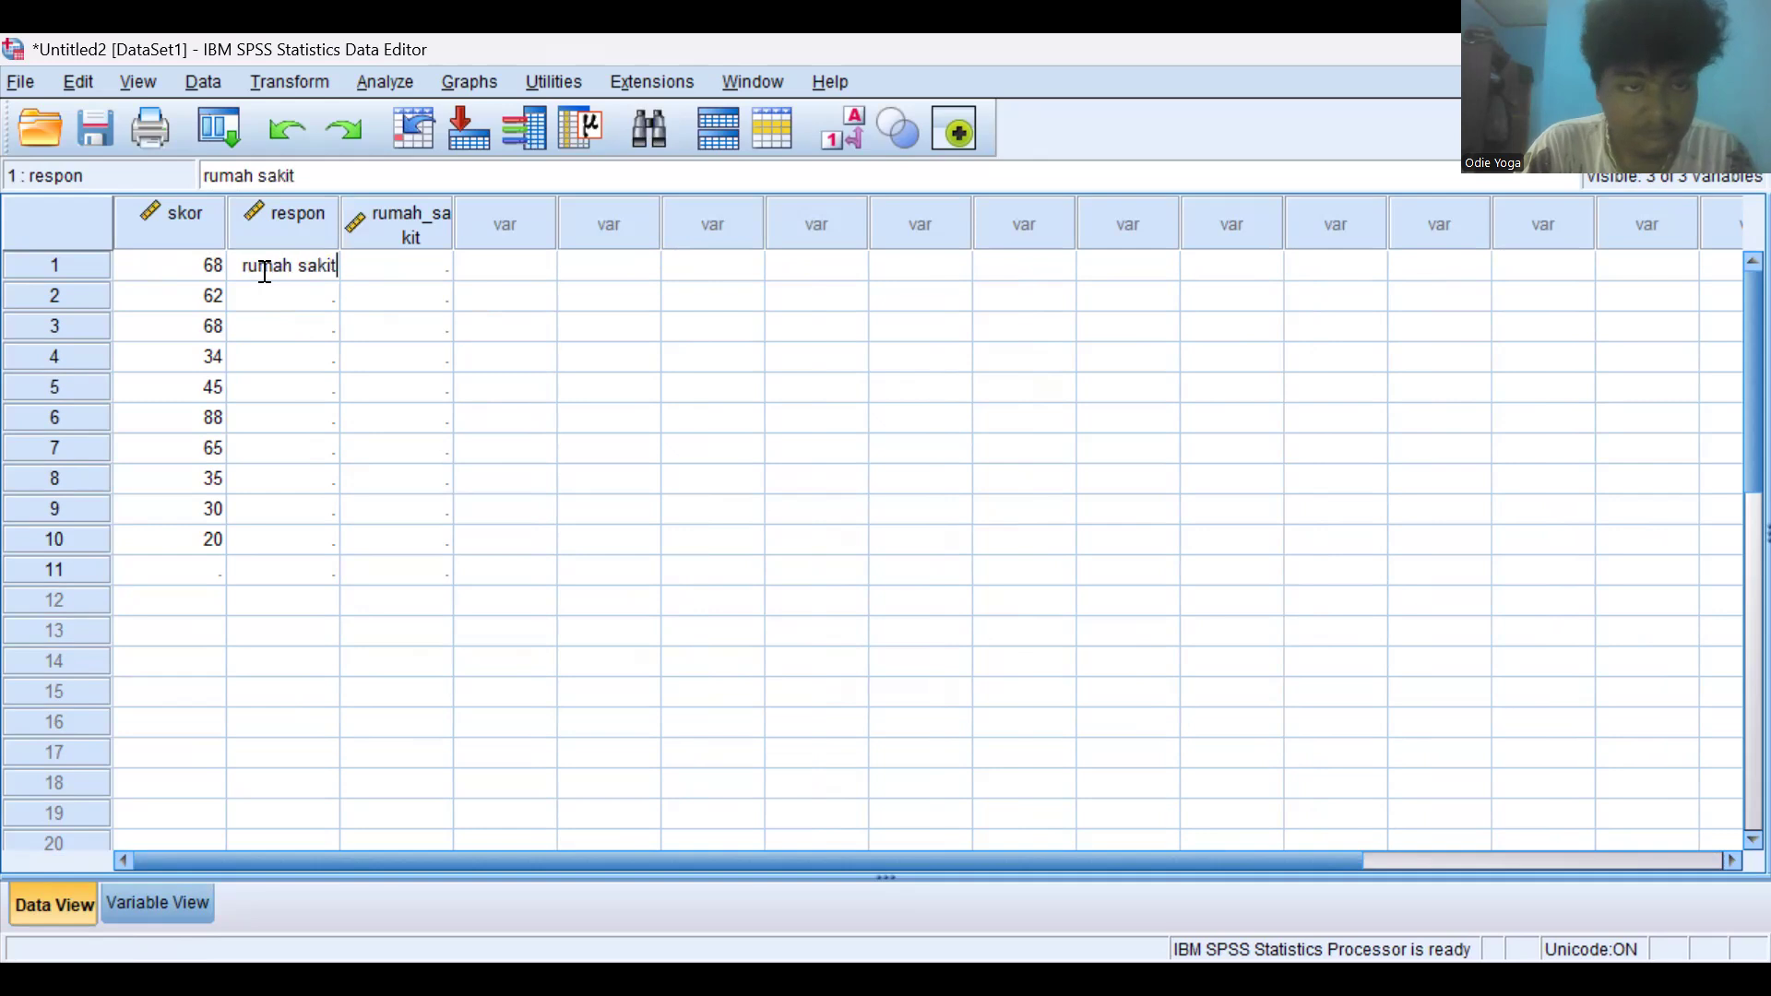
pyautogui.press('Return')
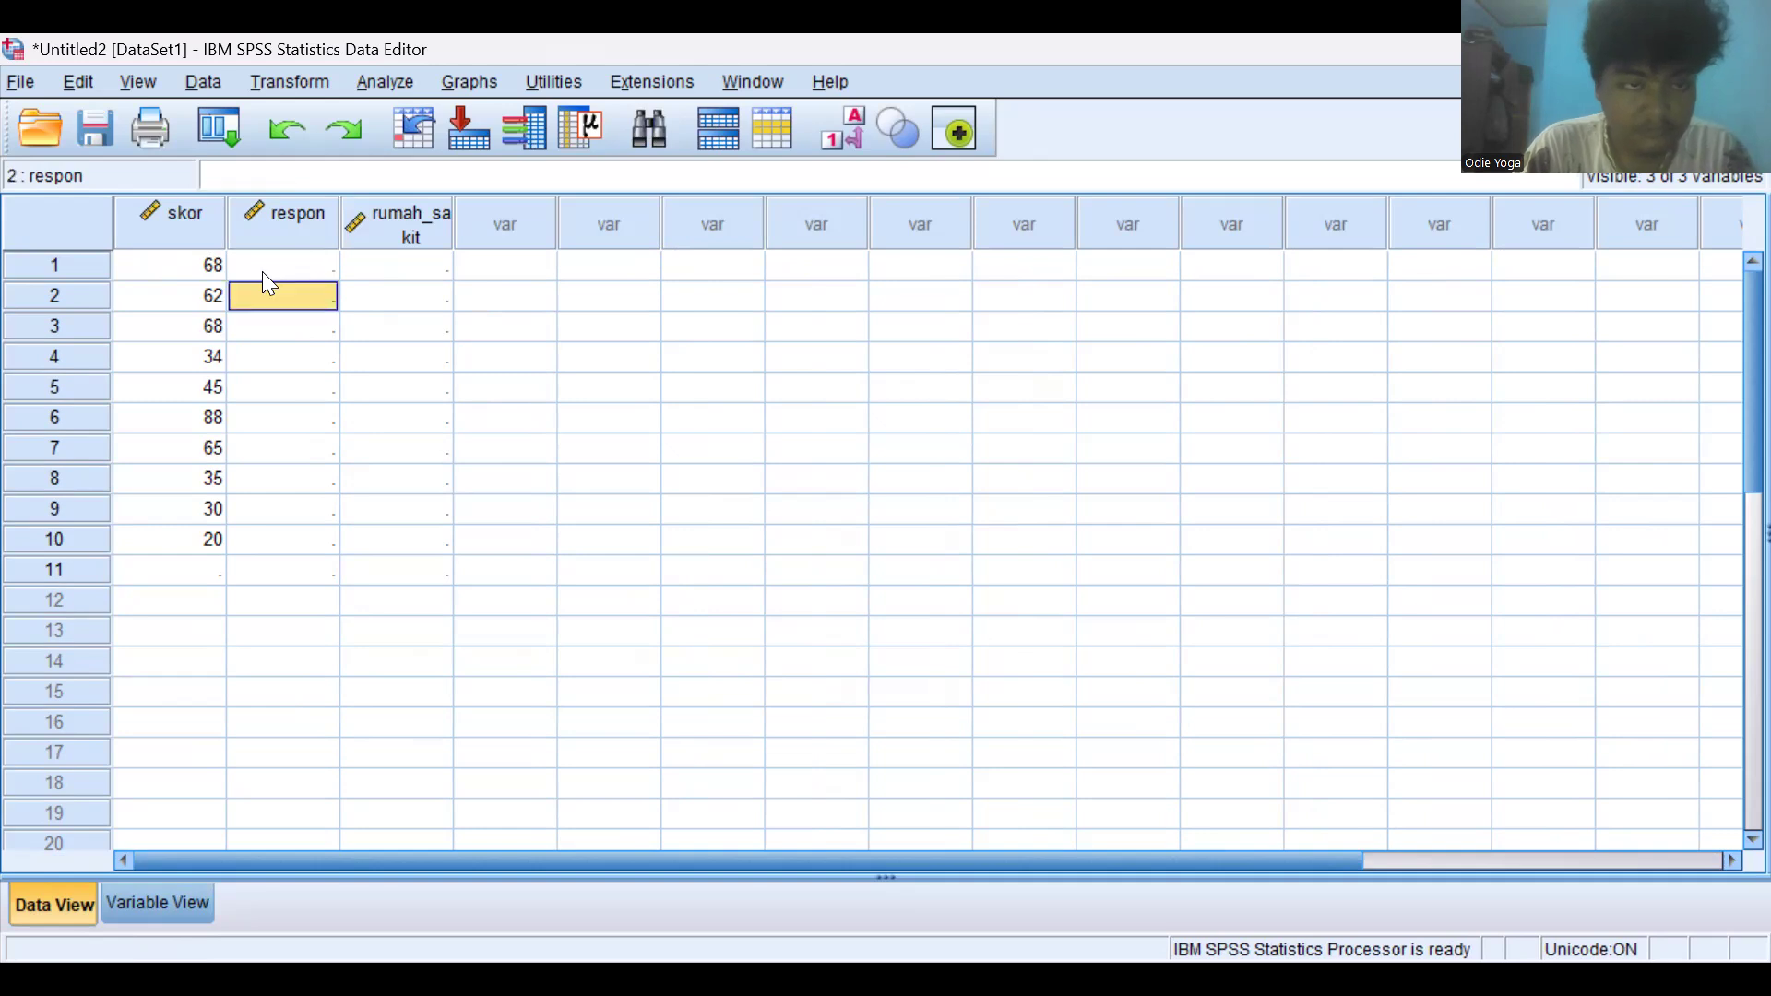
pyautogui.click(262, 260)
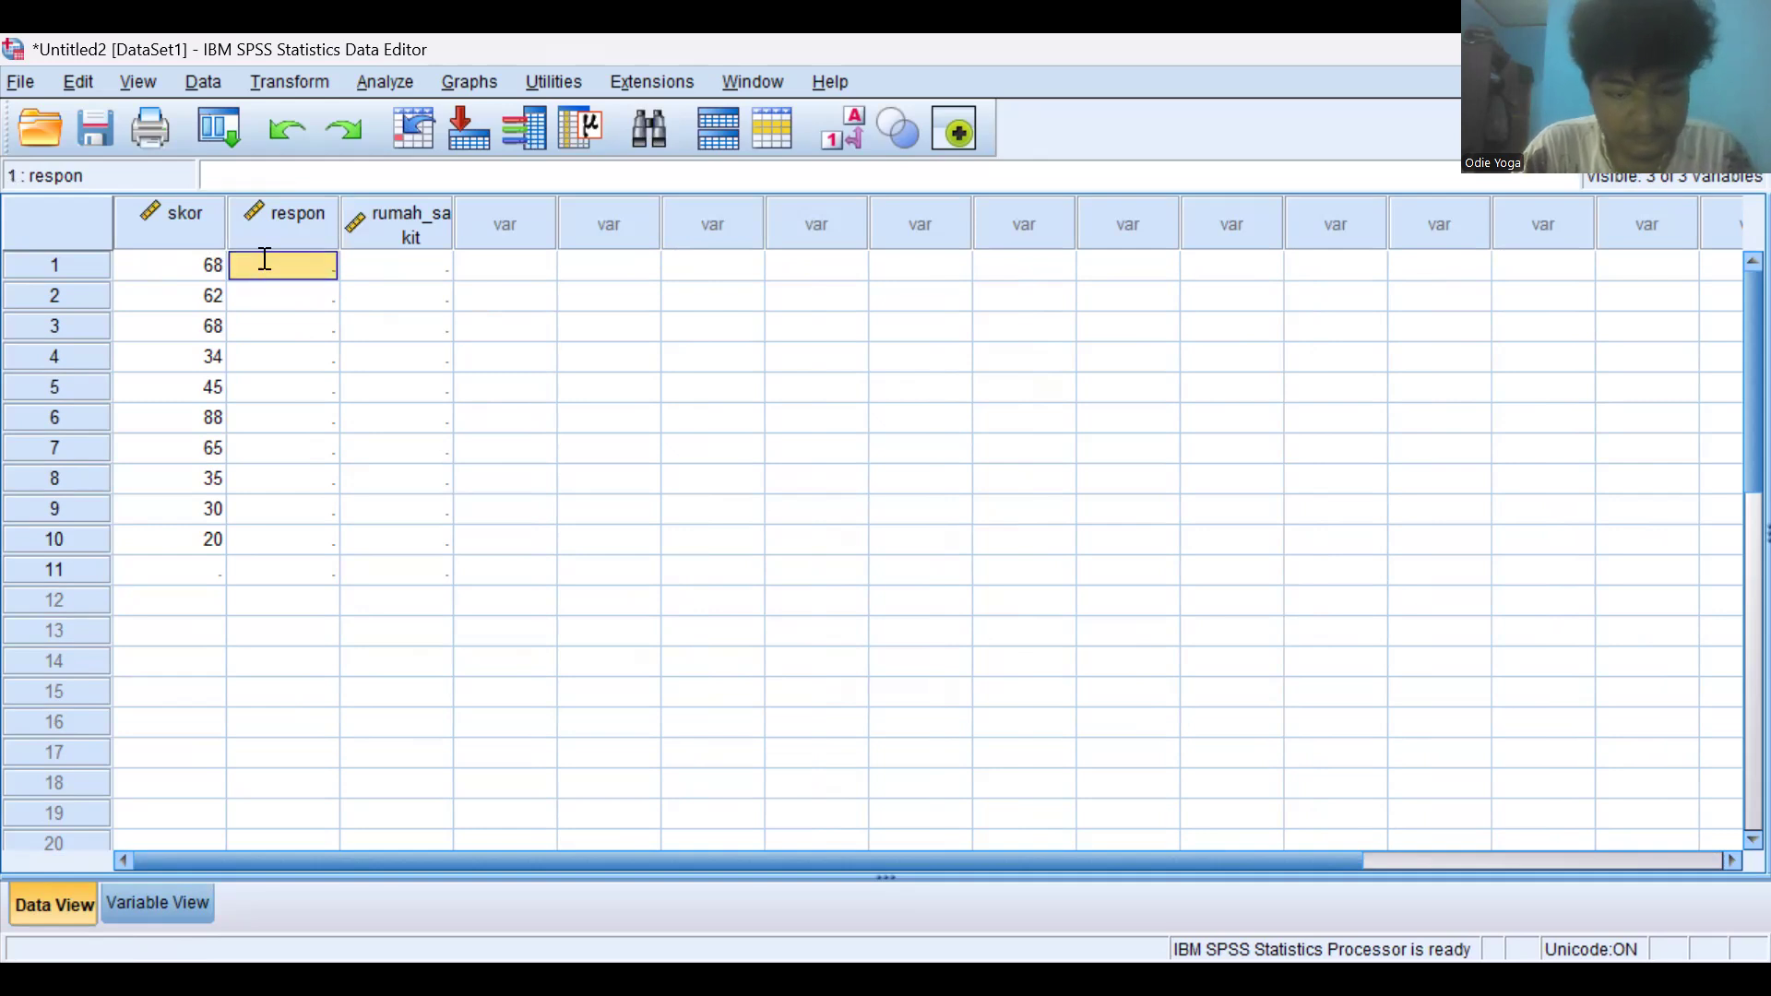
pyautogui.write('rumah')
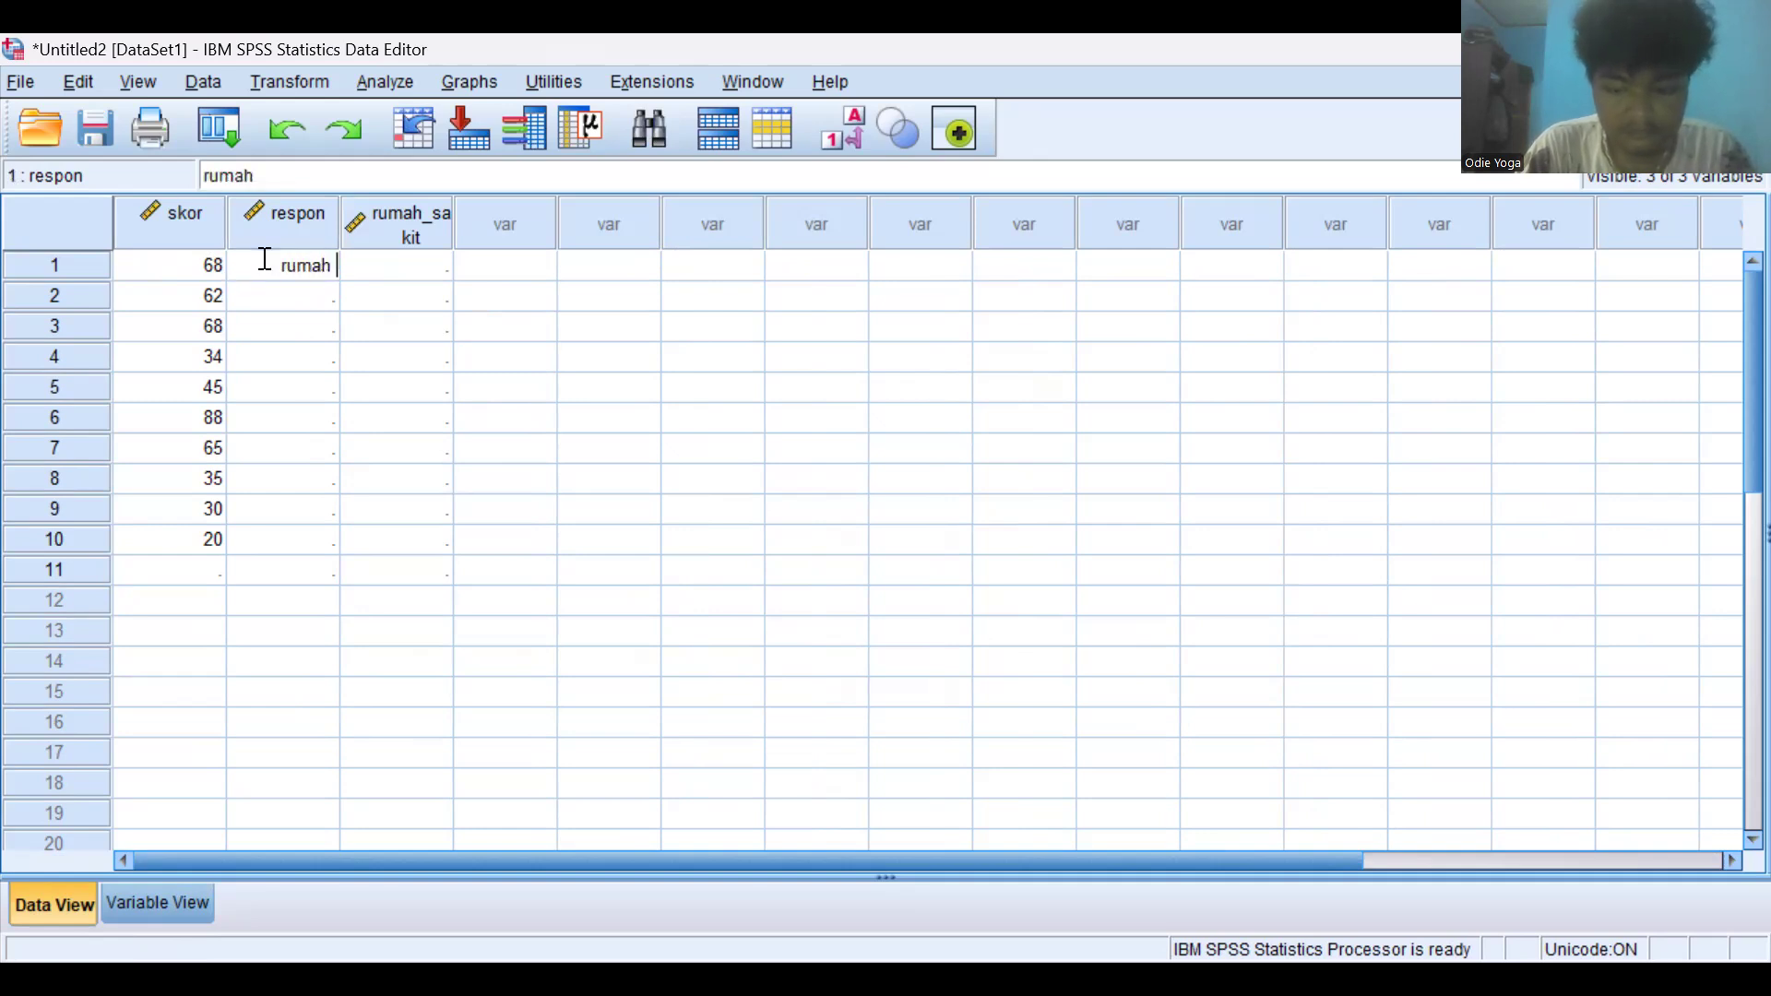
pyautogui.write('_')
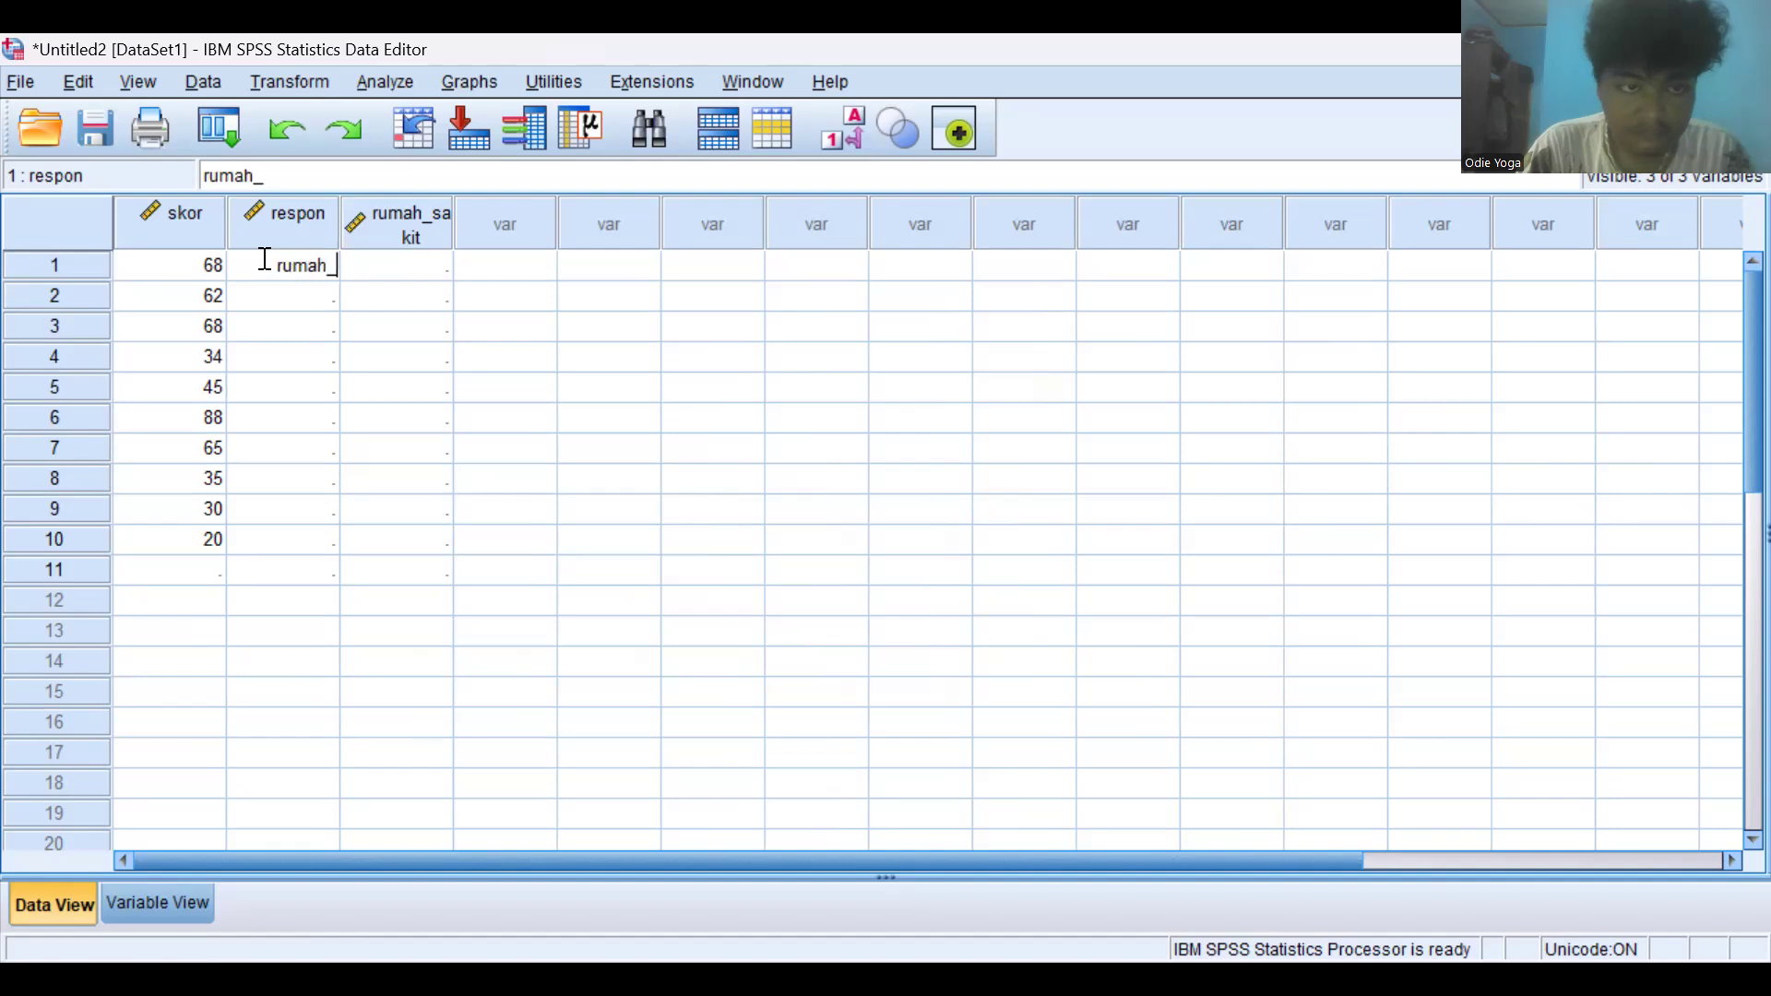
pyautogui.write('saki')
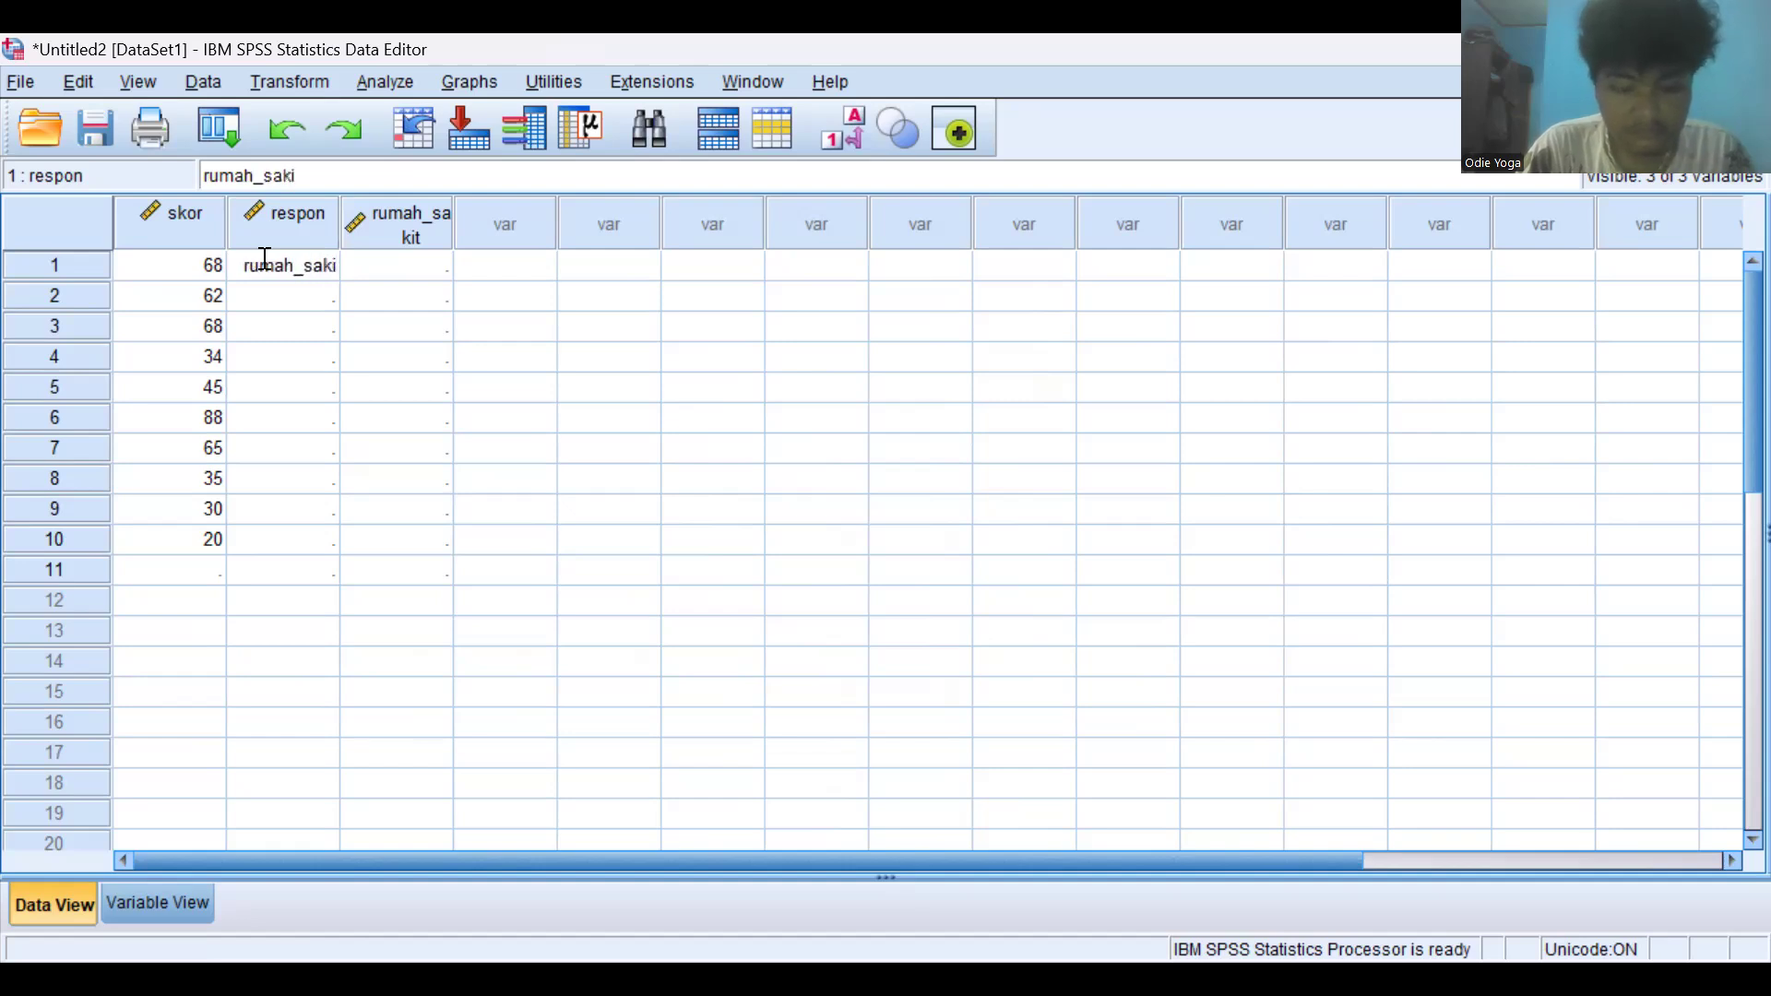
pyautogui.press('BackSpace')
pyautogui.press('BackSpace')
pyautogui.press('BackSpace')
pyautogui.press('BackSpace')
pyautogui.press('BackSpace')
pyautogui.press('BackSpace')
pyautogui.press('BackSpace')
pyautogui.press('BackSpace')
pyautogui.press('BackSpace')
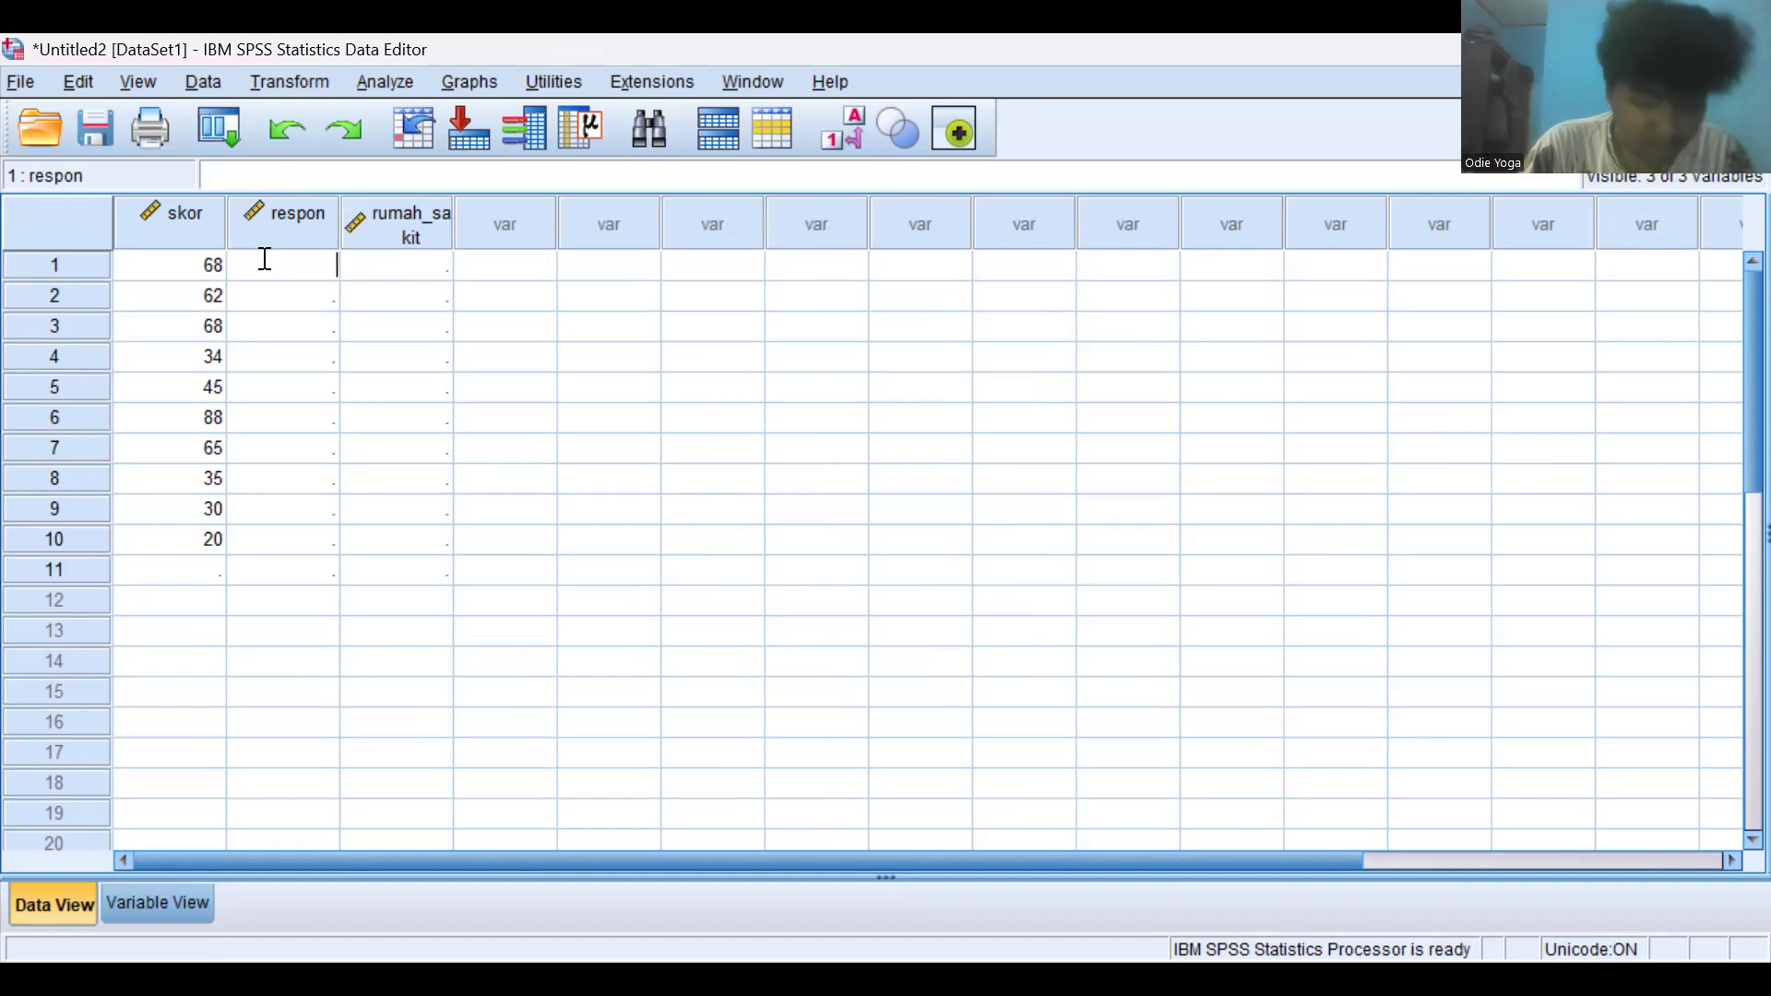
# - Try to enter Sangat_mEmuaskan in the first respon cell
pyautogui.write('s')
pyautogui.press('BackSpace')
pyautogui.write('S')
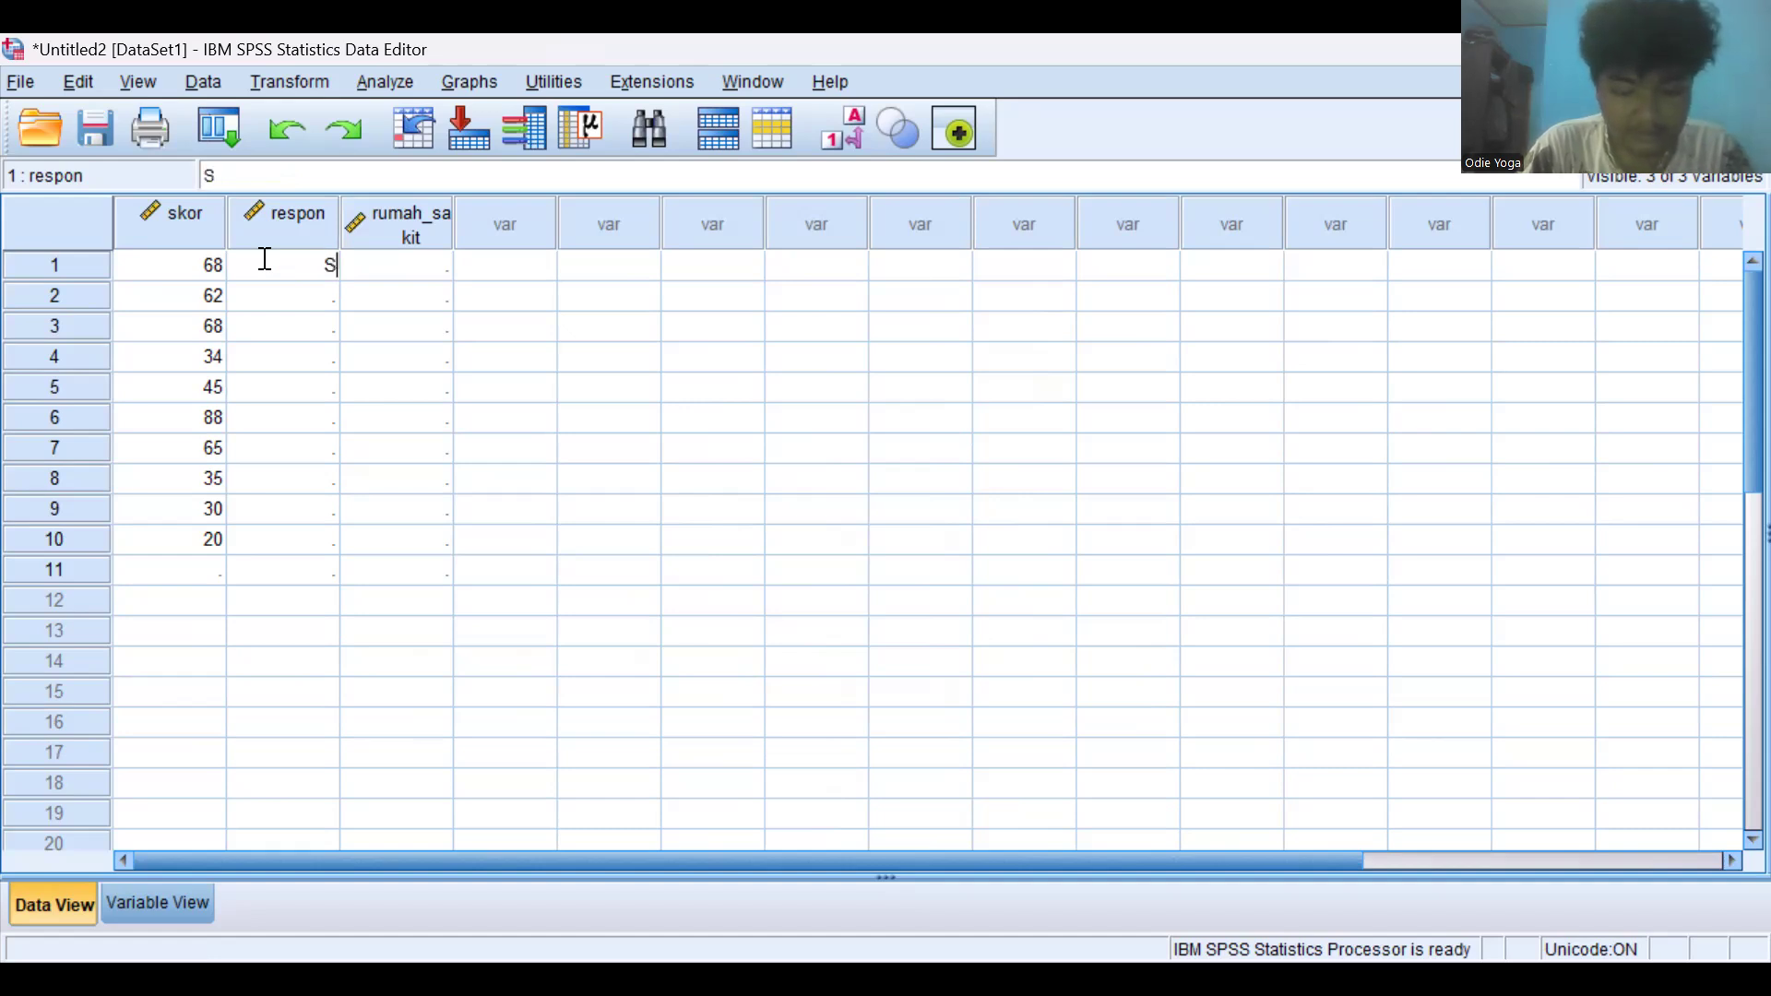
pyautogui.write('angat_memua')
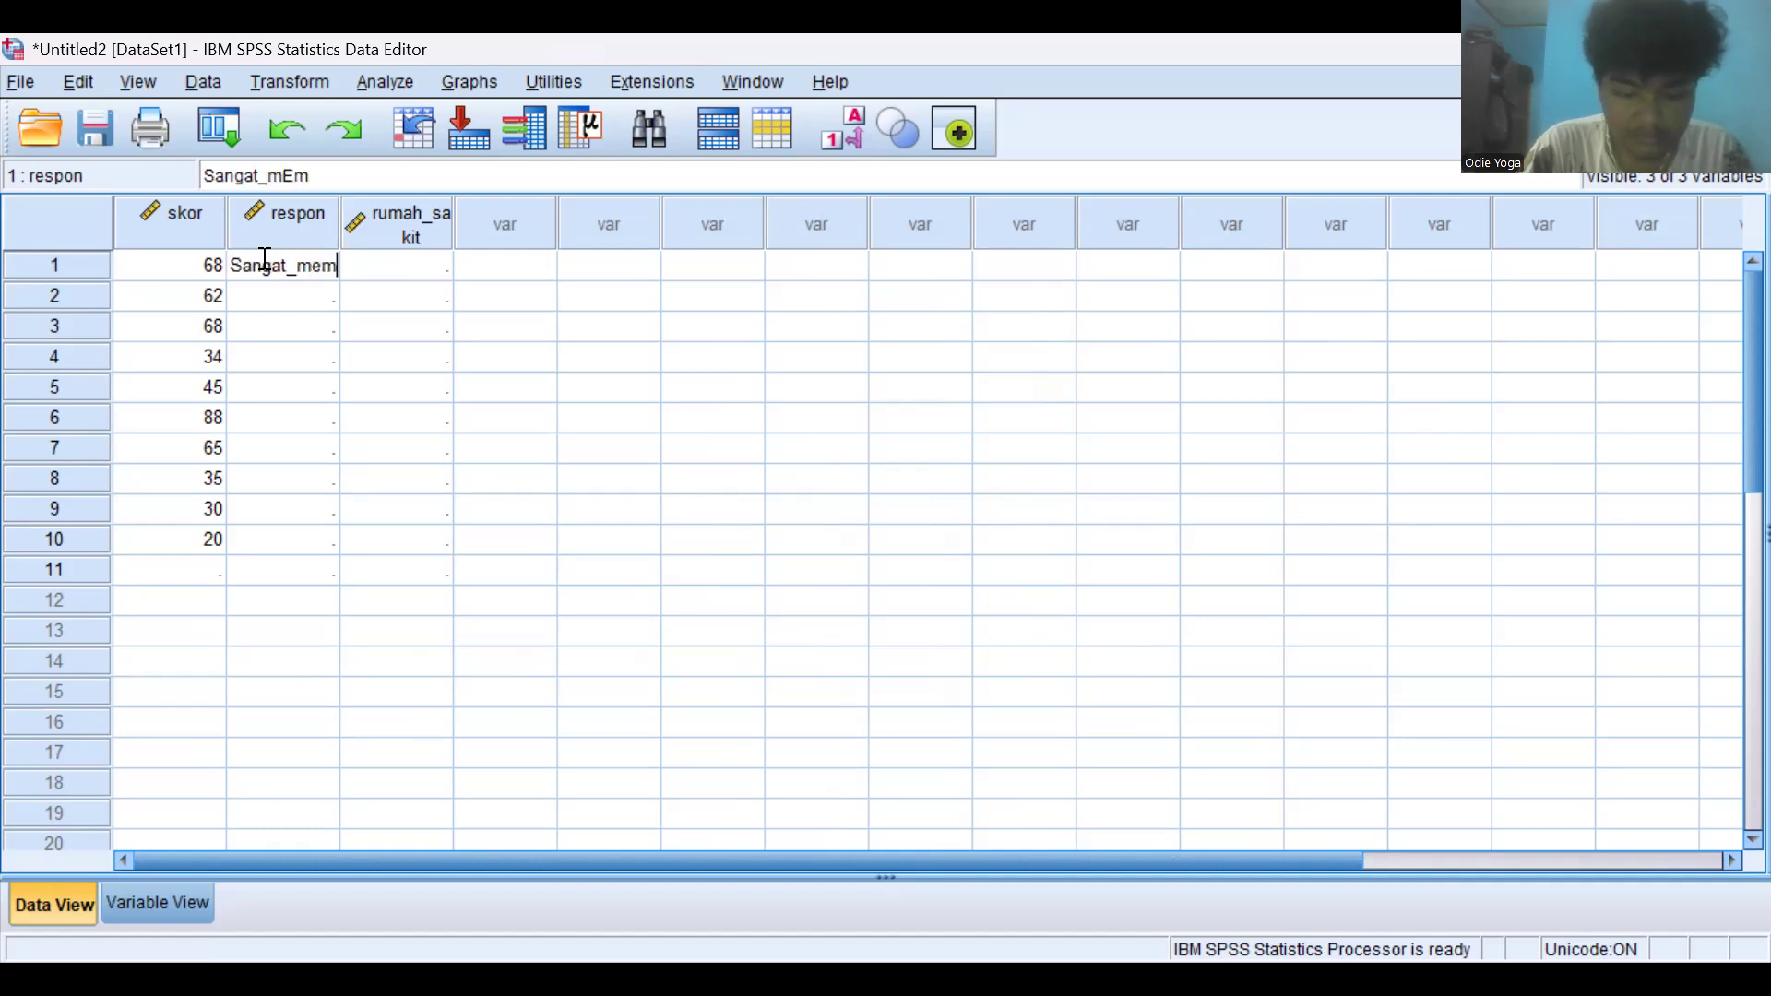
pyautogui.write('skan')
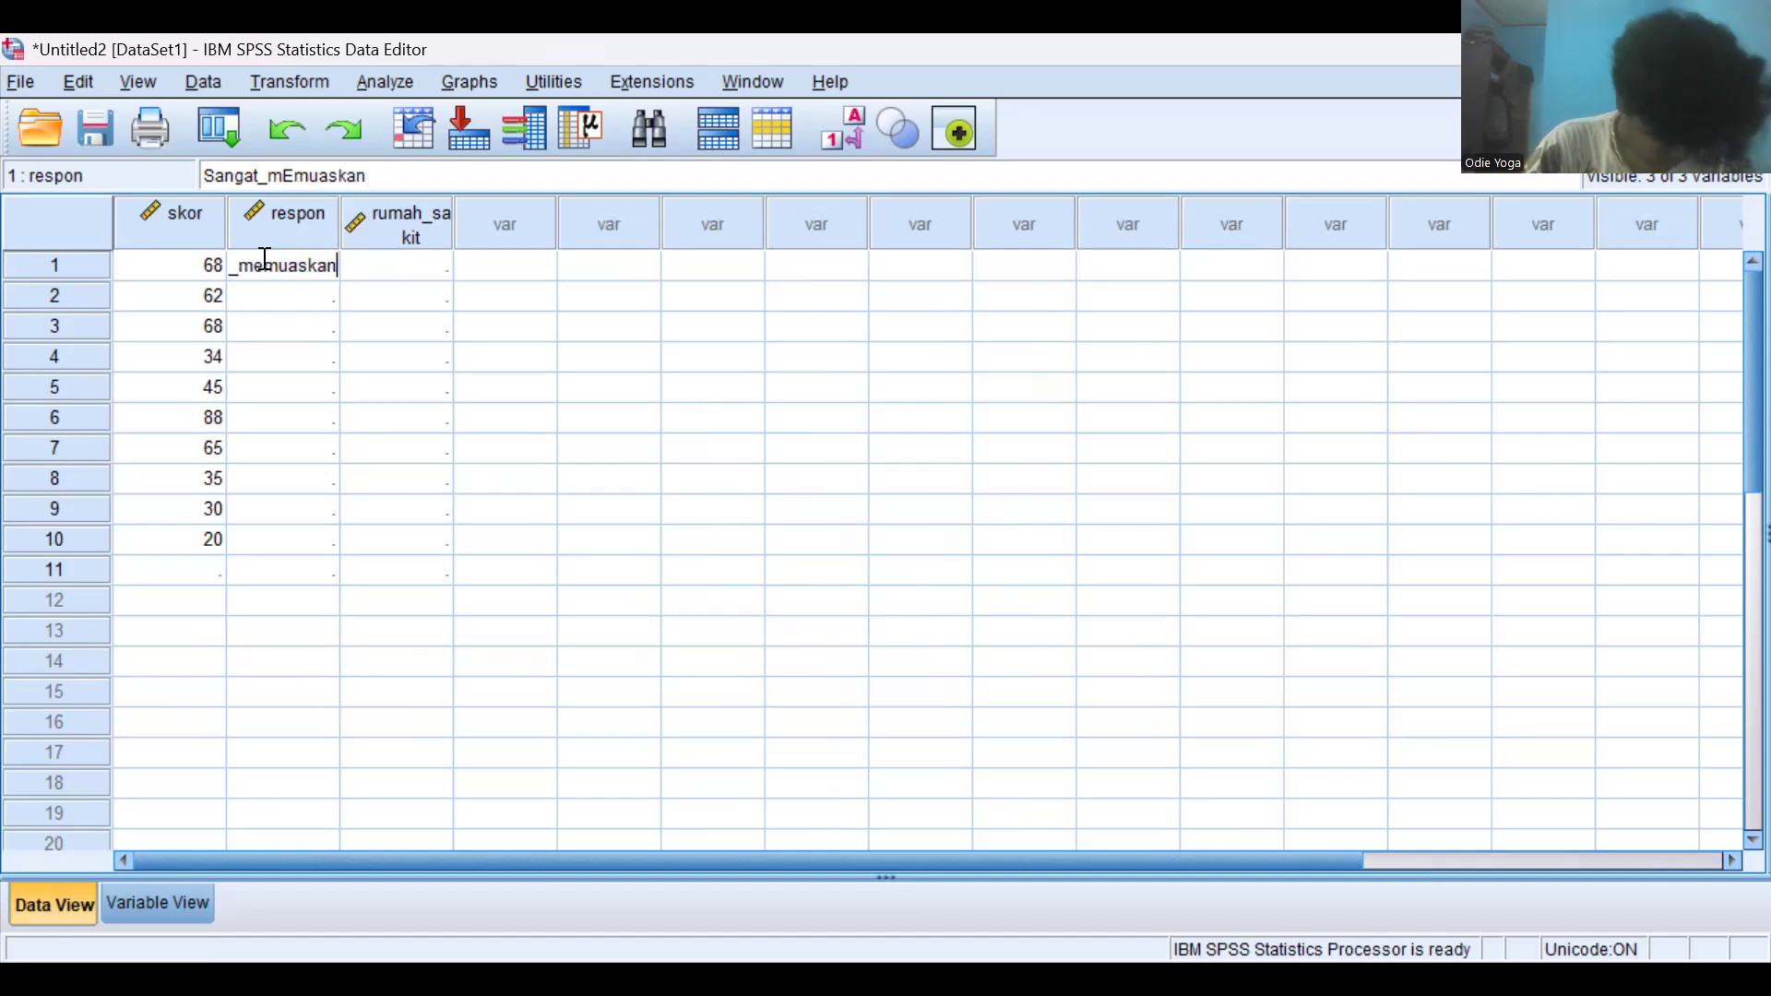
pyautogui.press('Return')
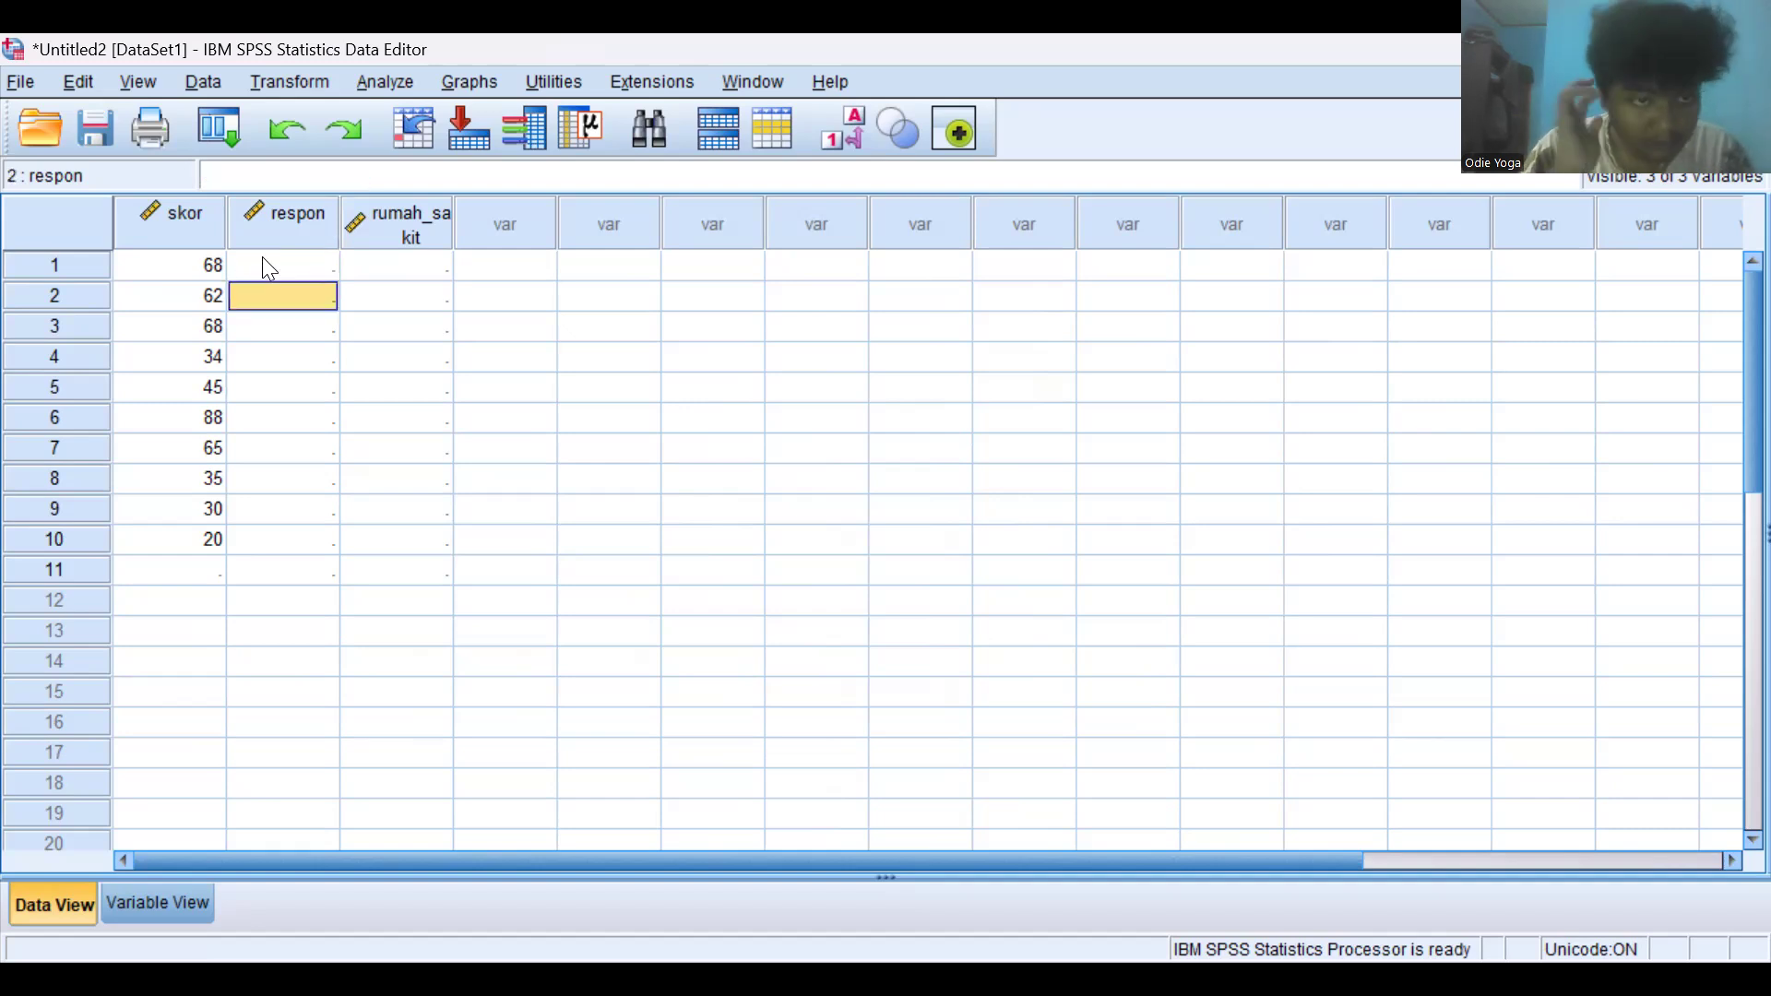